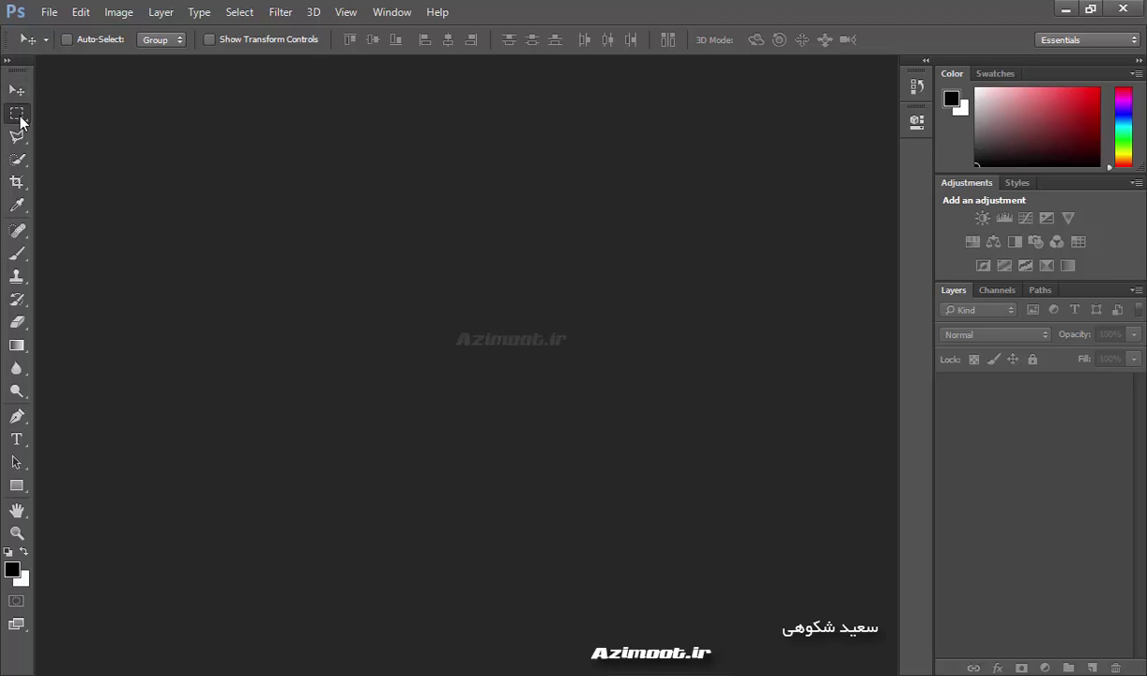
# - Choose the Rectangular Marquee Tool from the marquee tool flyout
pyautogui.rightClick(19, 113)
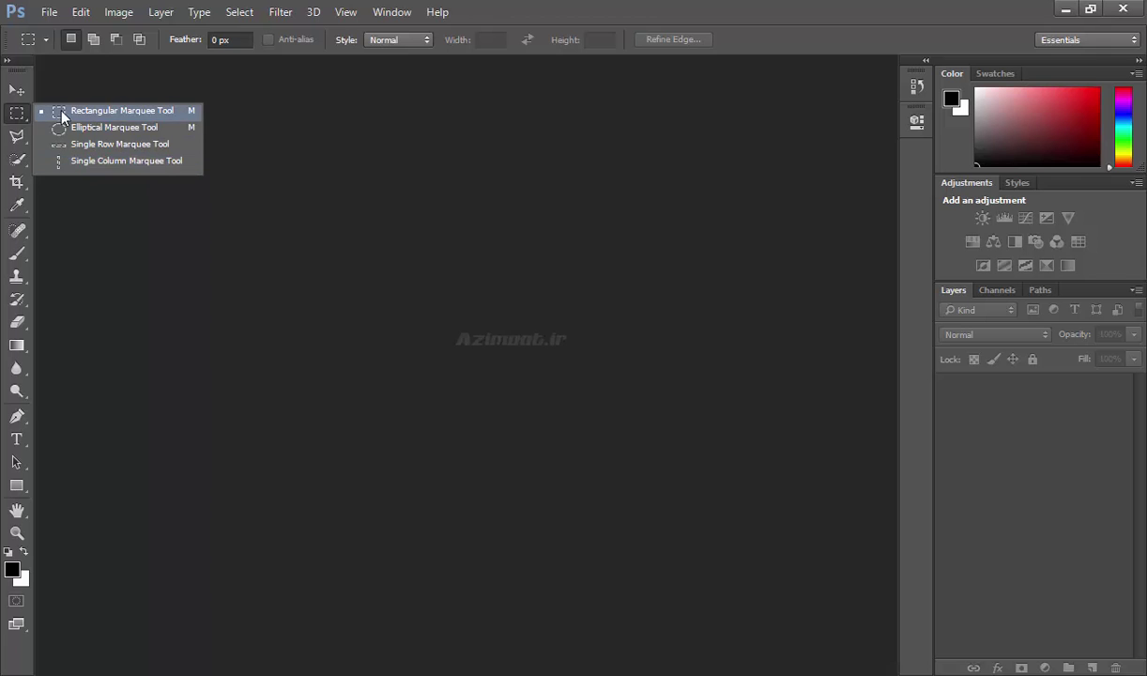
pyautogui.click(118, 116)
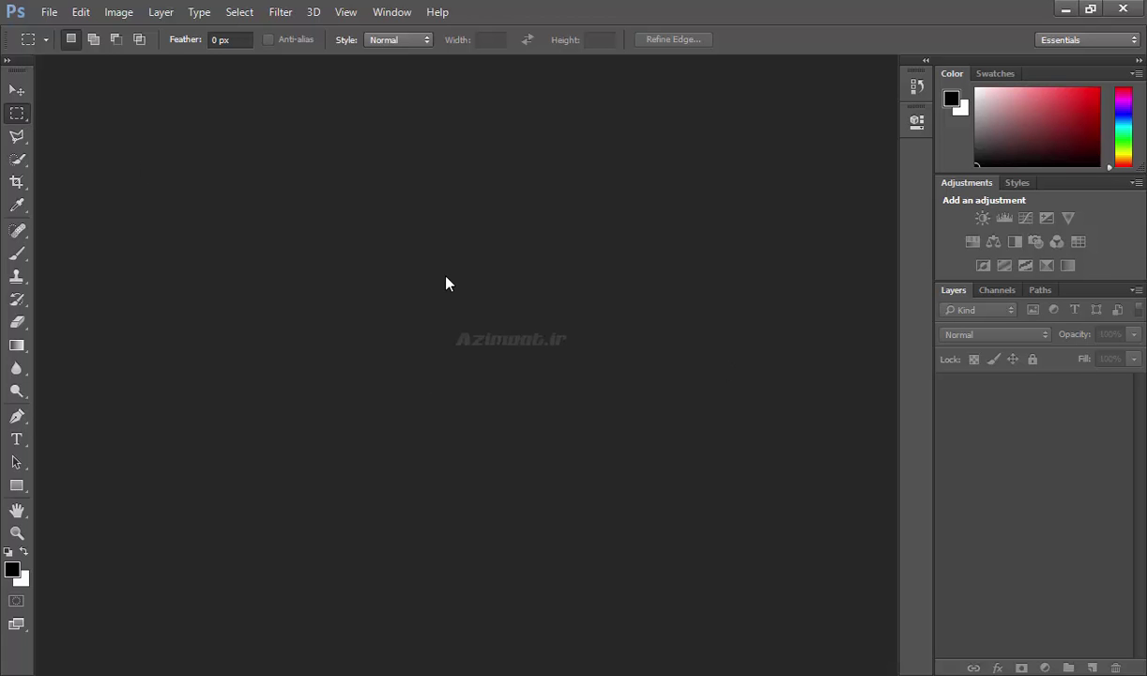
# - Preview images 6437 and 6436 from the Open dialog, then open 6436
pyautogui.hotkey('ctrl', 'o')
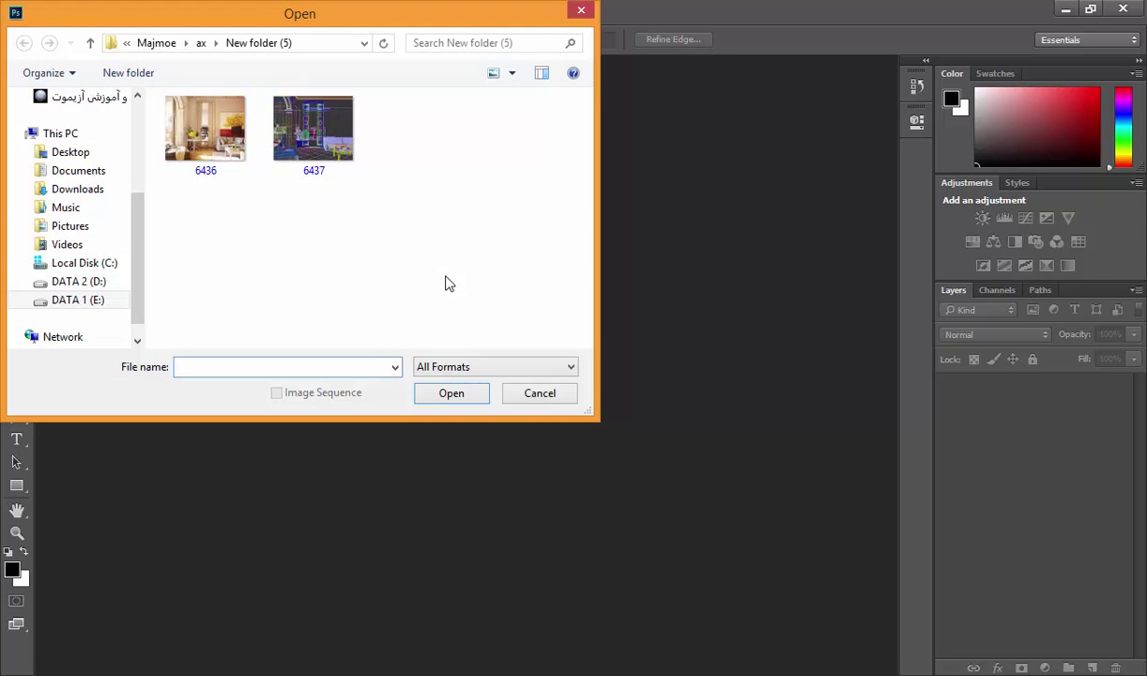
pyautogui.click(312, 131)
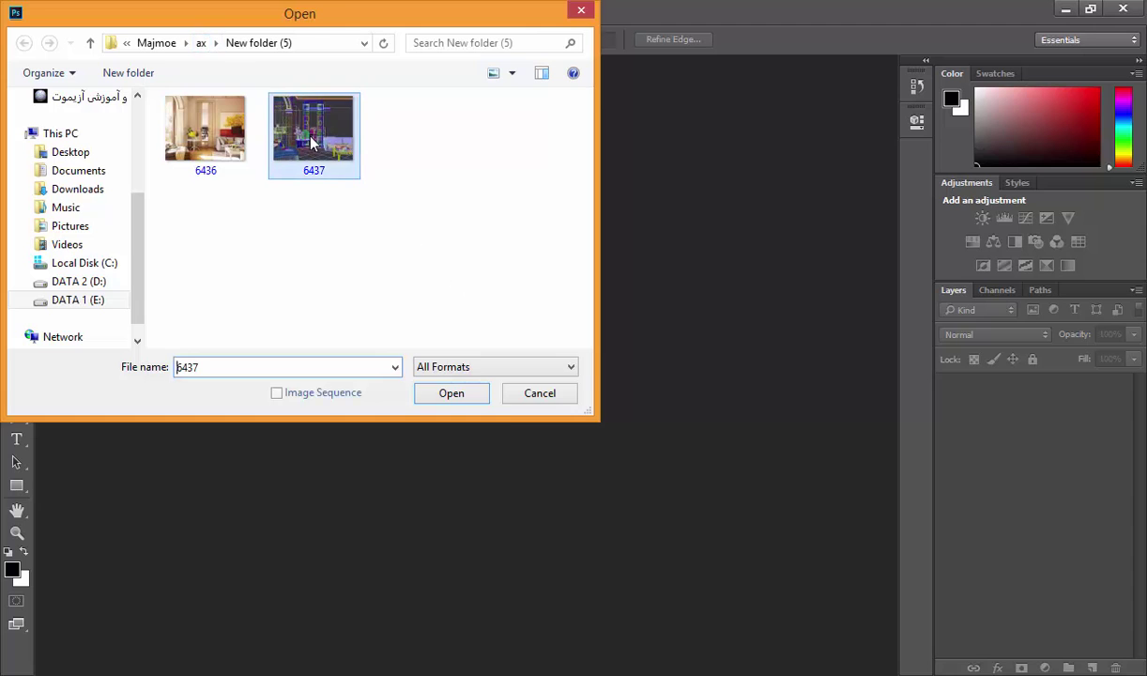
pyautogui.rightClick(310, 137)
pyautogui.click(357, 172)
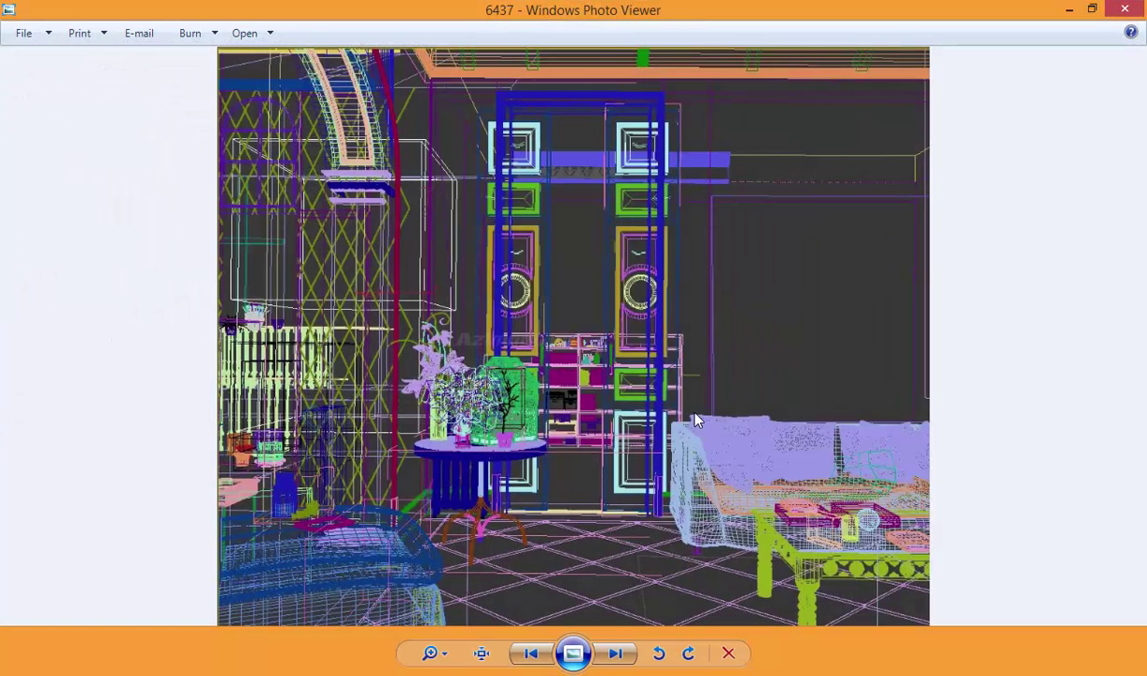
pyautogui.click(616, 657)
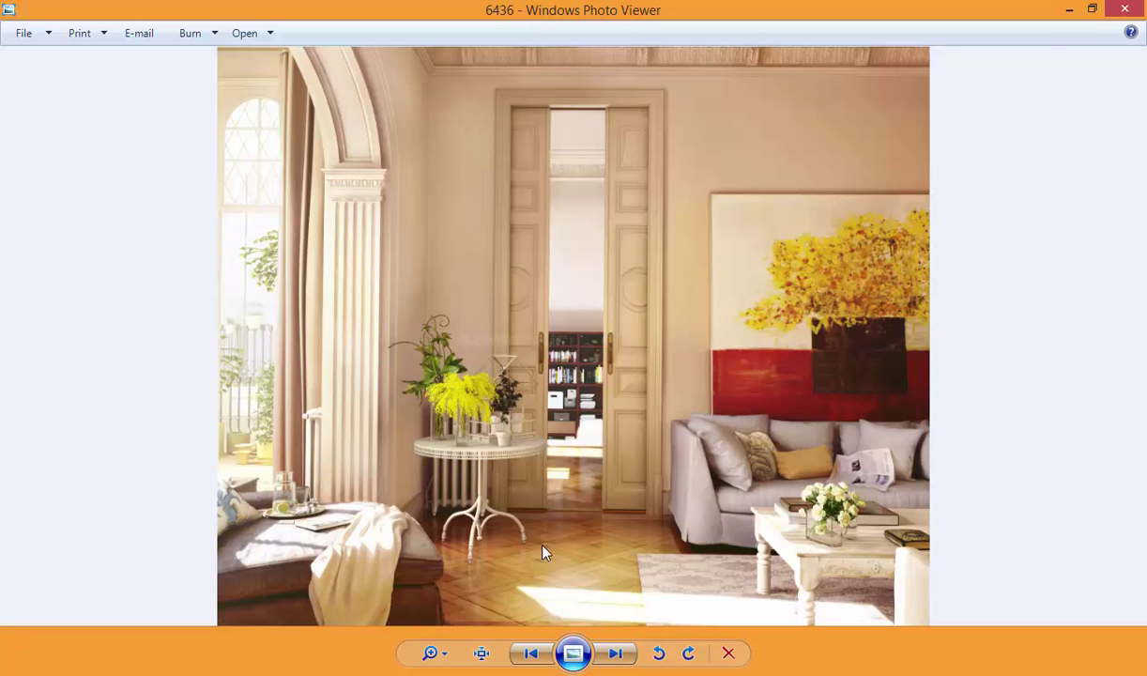
pyautogui.click(1125, 10)
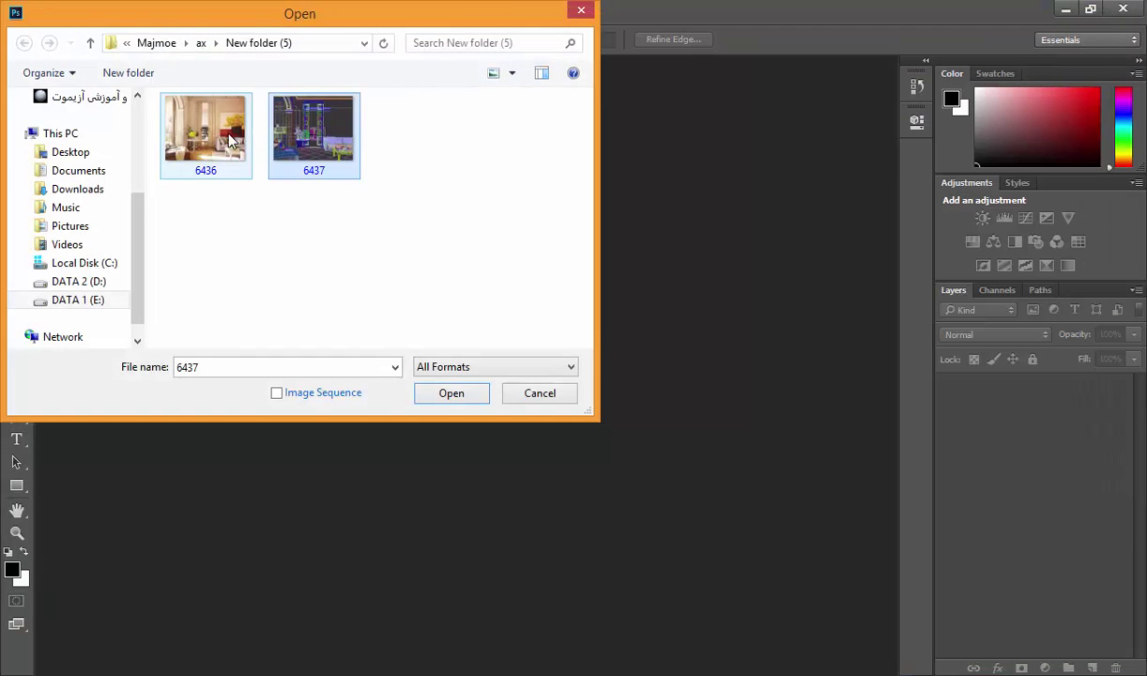
pyautogui.doubleClick(229, 140)
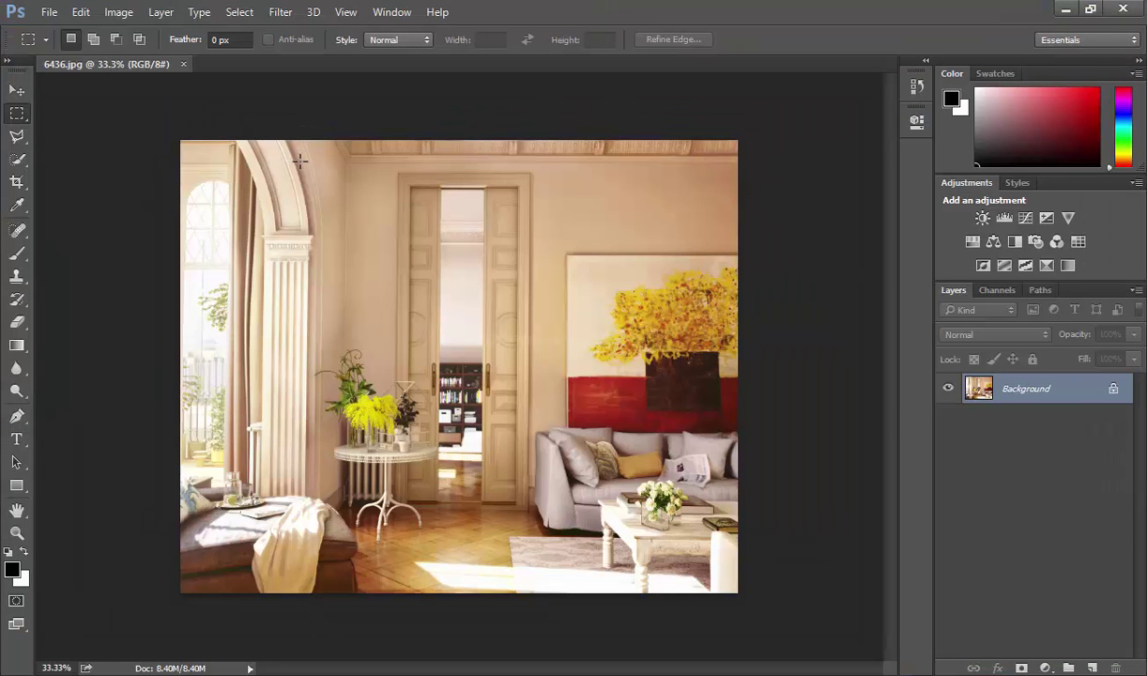
# - Zoom in and drag a rectangular marquee over the wall above the painting
pyautogui.hotkey('ctrl', '+')
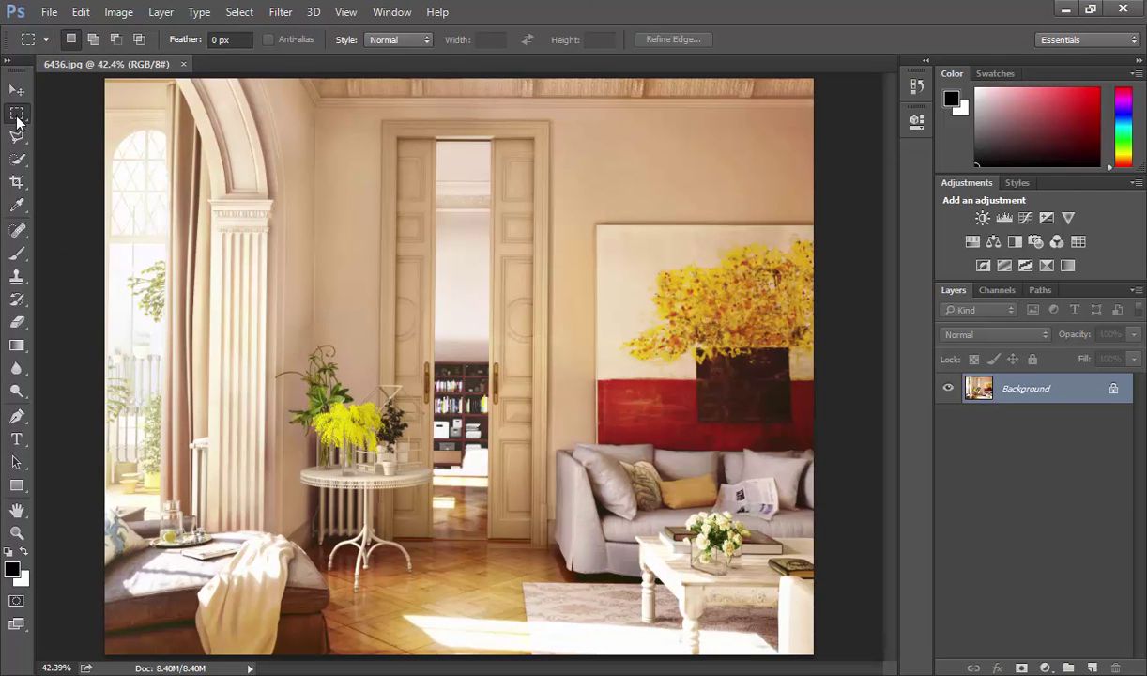
pyautogui.rightClick(21, 119)
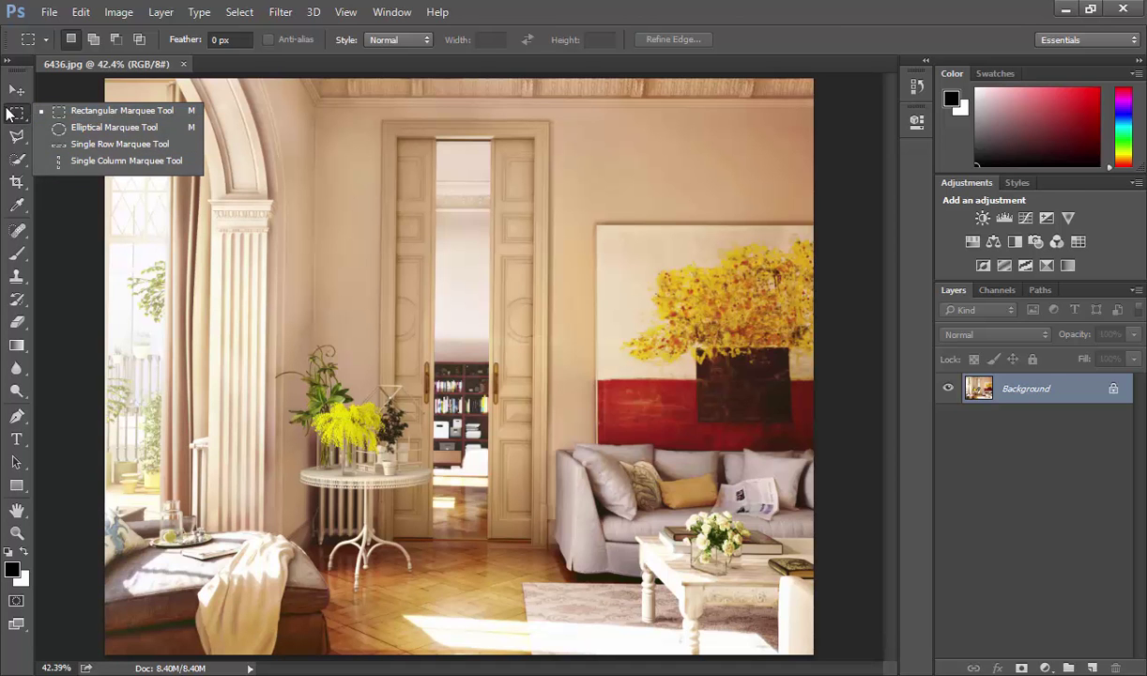
pyautogui.click(11, 111)
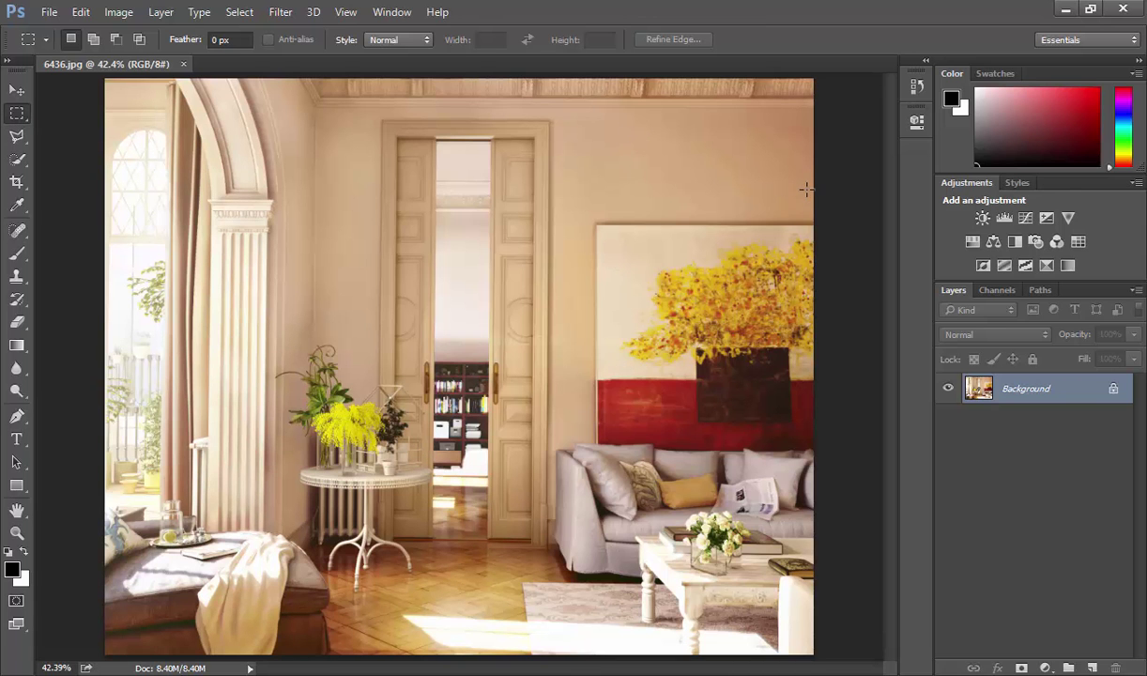
pyautogui.moveTo(815, 222); pyautogui.dragTo(551, 106)
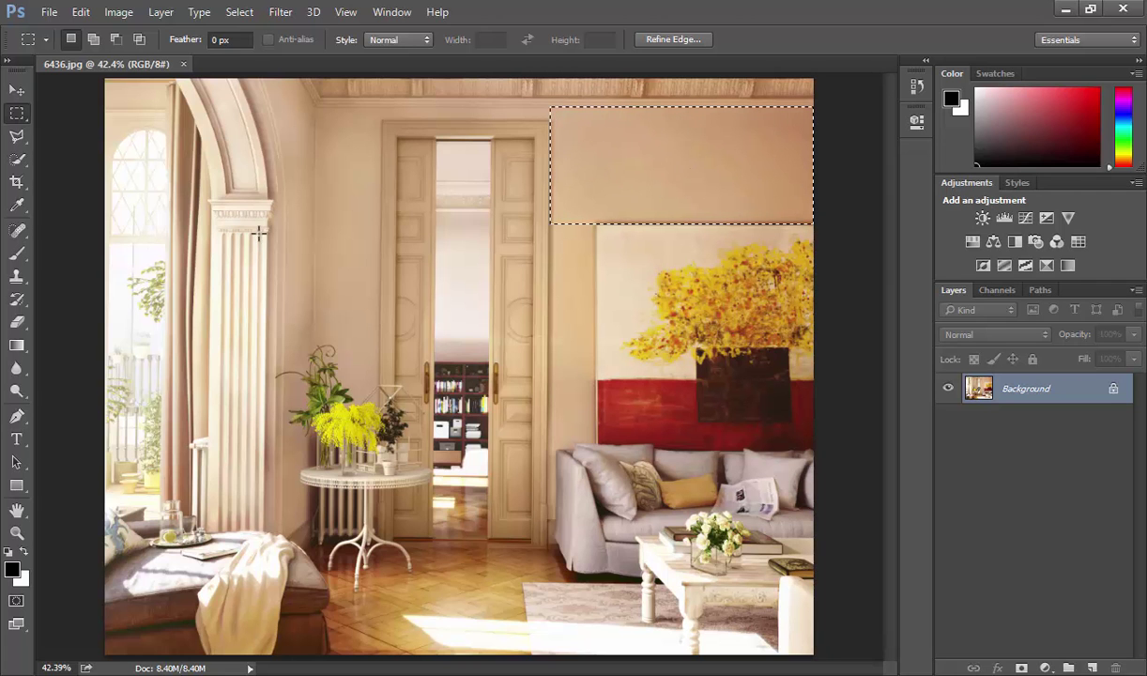
# - Paint black brush strokes inside the wall selection
pyautogui.click(21, 257)
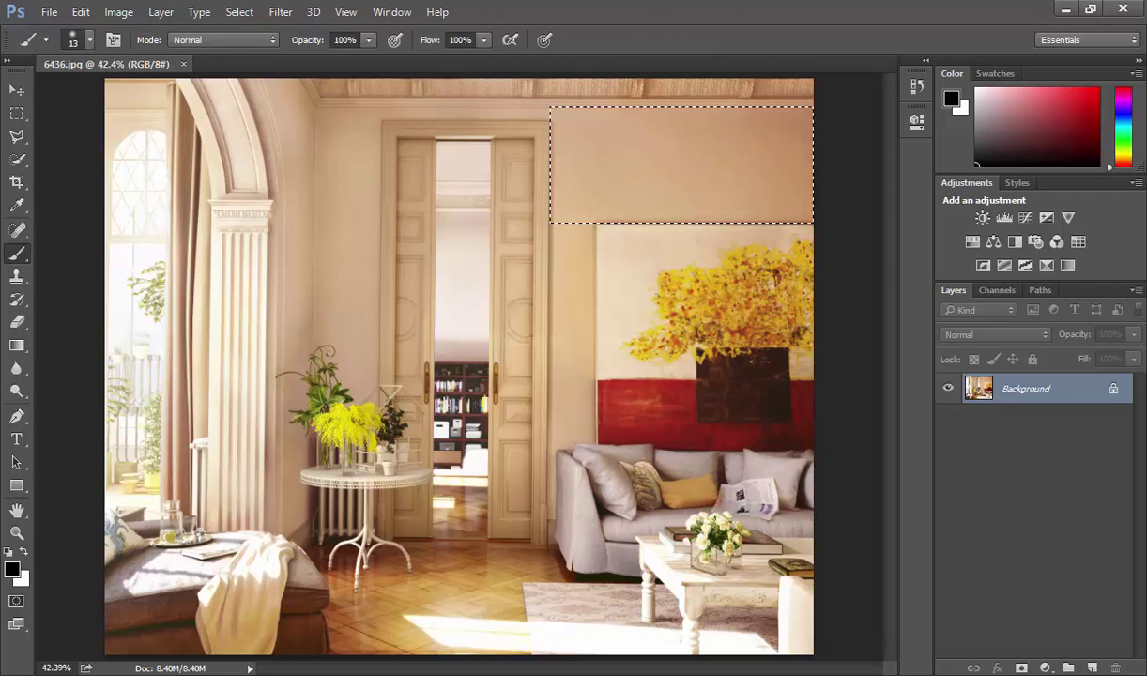
pyautogui.moveTo(662, 132); pyautogui.dragTo(636, 166)
pyautogui.moveTo(563, 214)
pyautogui.mouseDown()
pyautogui.moveTo(608, 103)
pyautogui.moveTo(549, 214)
pyautogui.moveTo(610, 108)
pyautogui.moveTo(573, 222)
pyautogui.mouseUp()
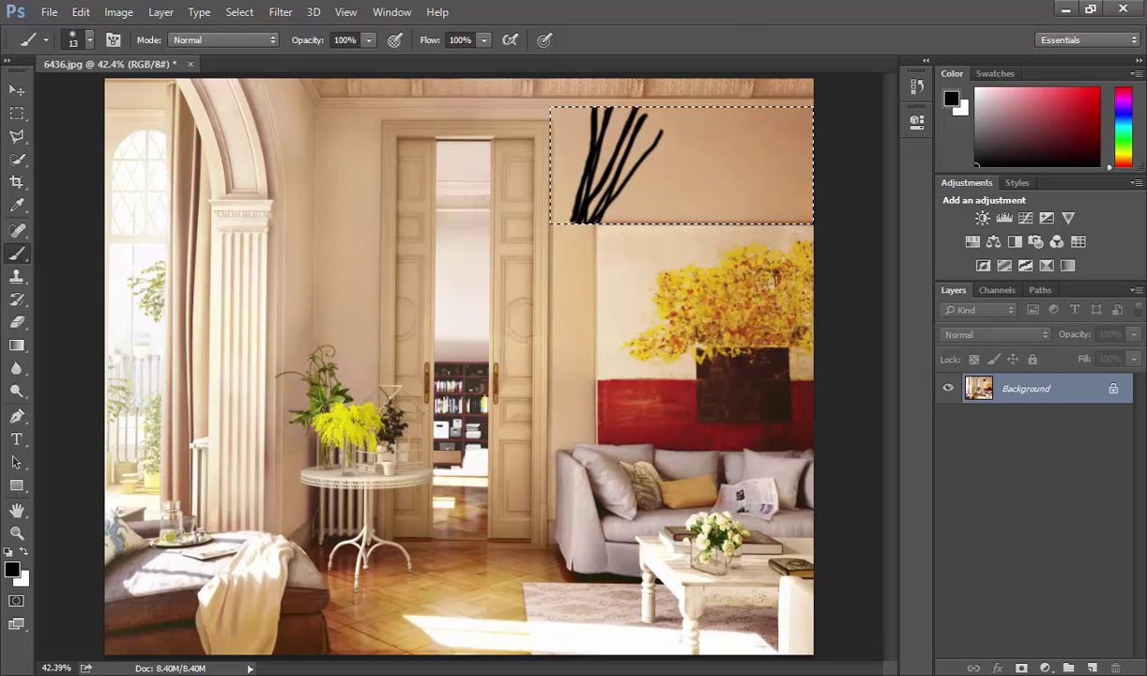
# - Try a Levels adjustment on the selection, delete it, and revert the photo with F12
pyautogui.click(1004, 218)
pyautogui.hotkey('ctrl', 'i')
pyautogui.press('x')
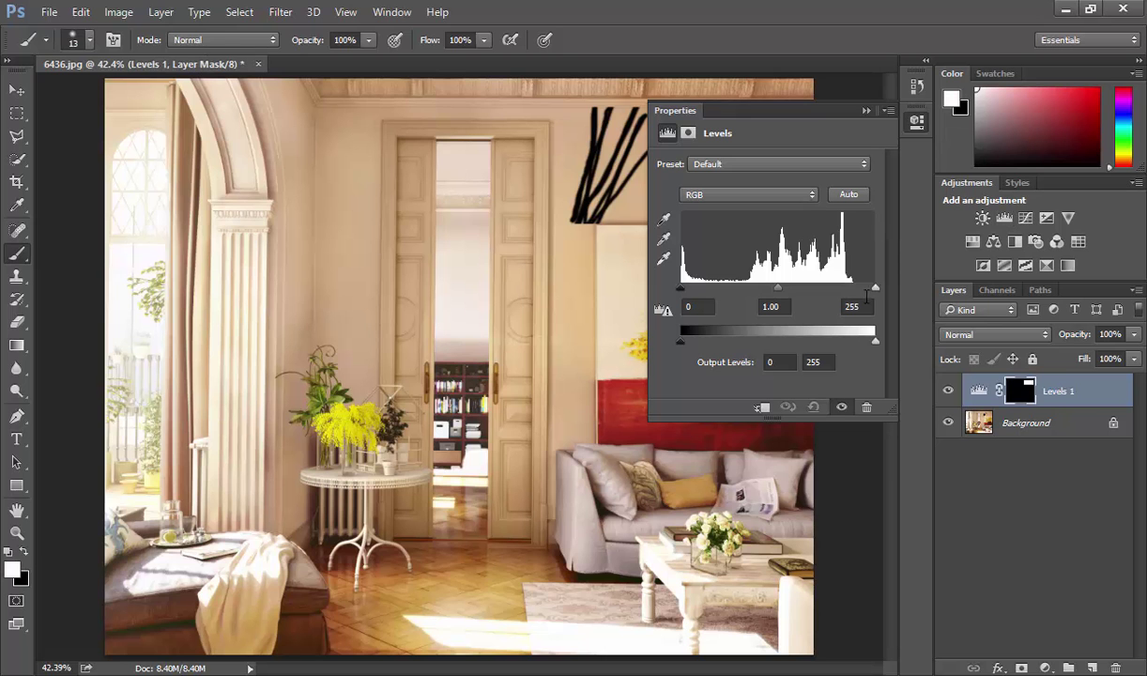
pyautogui.moveTo(874, 287); pyautogui.dragTo(875, 288)
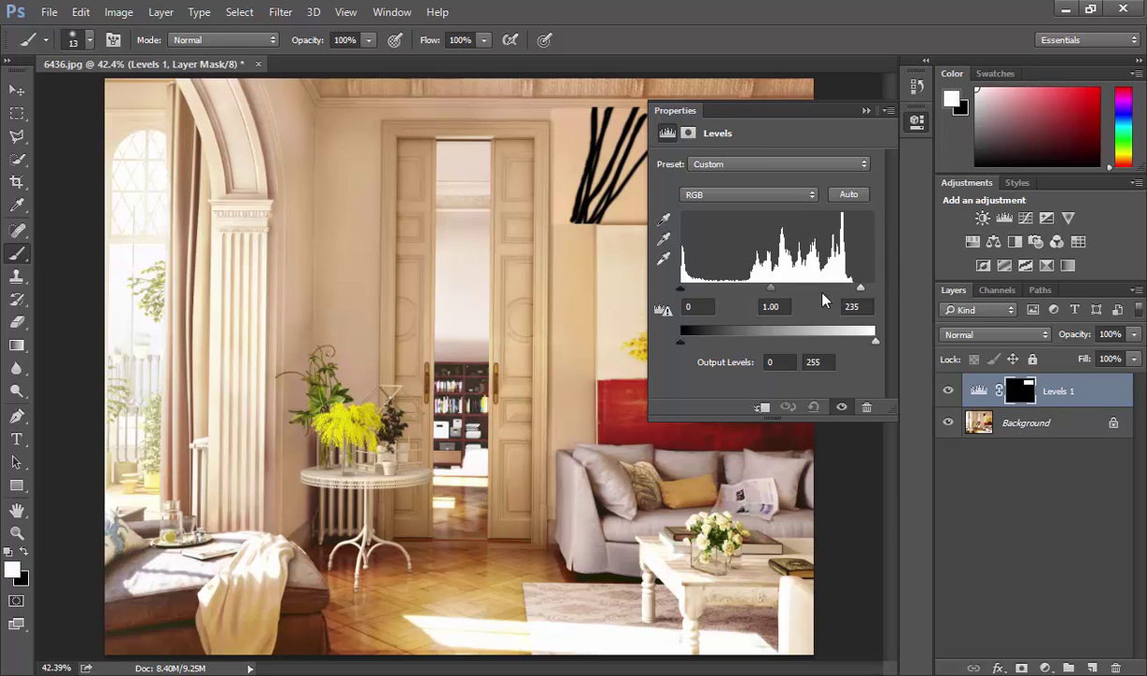
pyautogui.click(1117, 667)
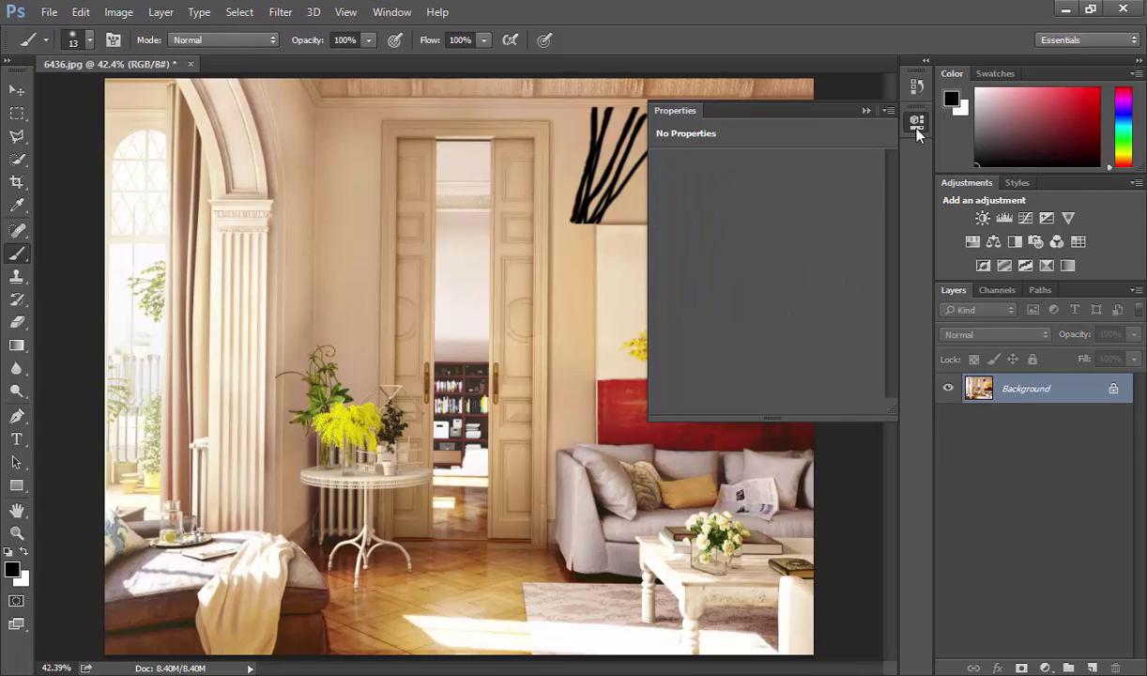
pyautogui.click(917, 123)
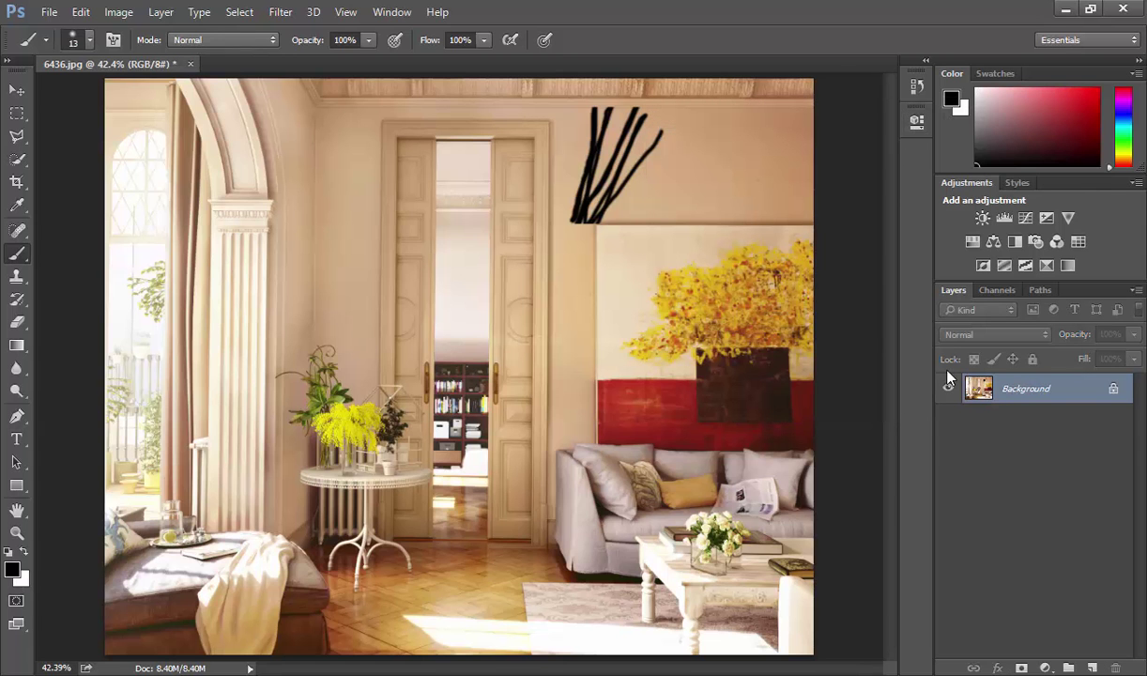
pyautogui.press('F12')
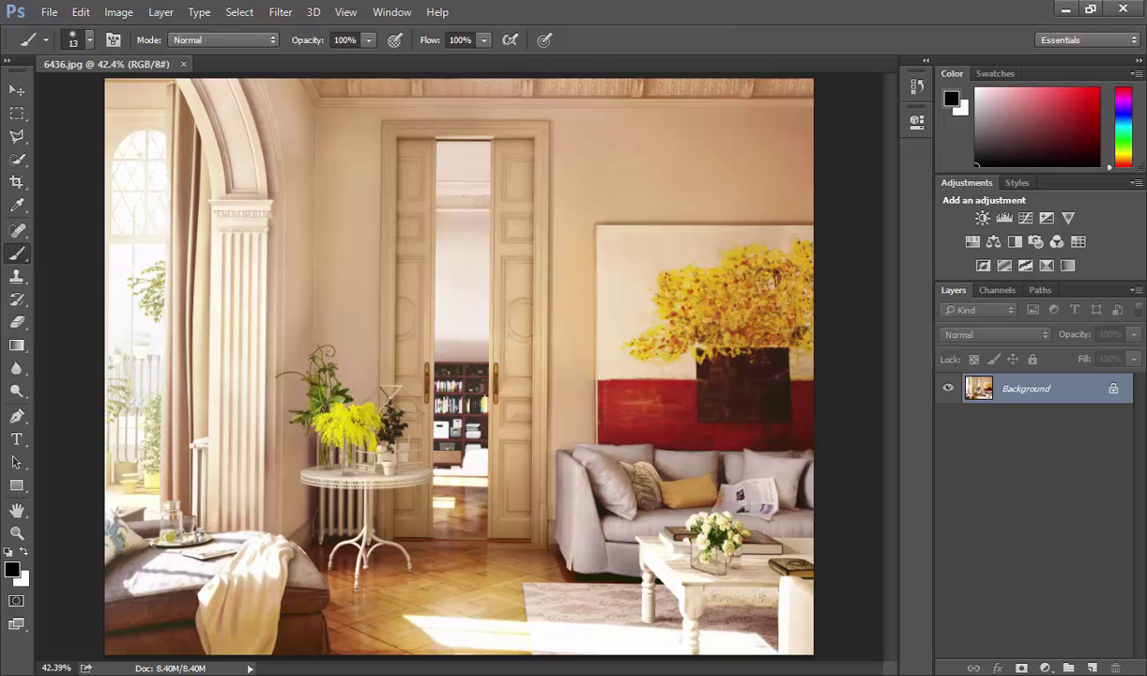
# - Drag trial rectangular selections, ending with one over the upper doorway
pyautogui.click(15, 113)
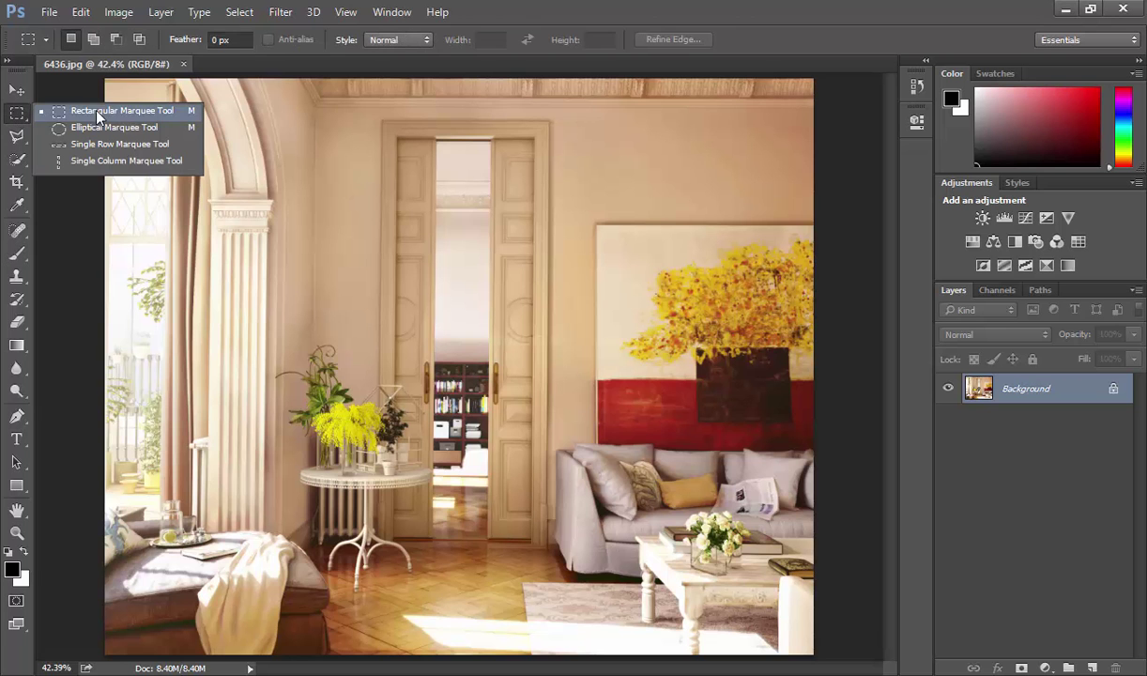
pyautogui.click(143, 114)
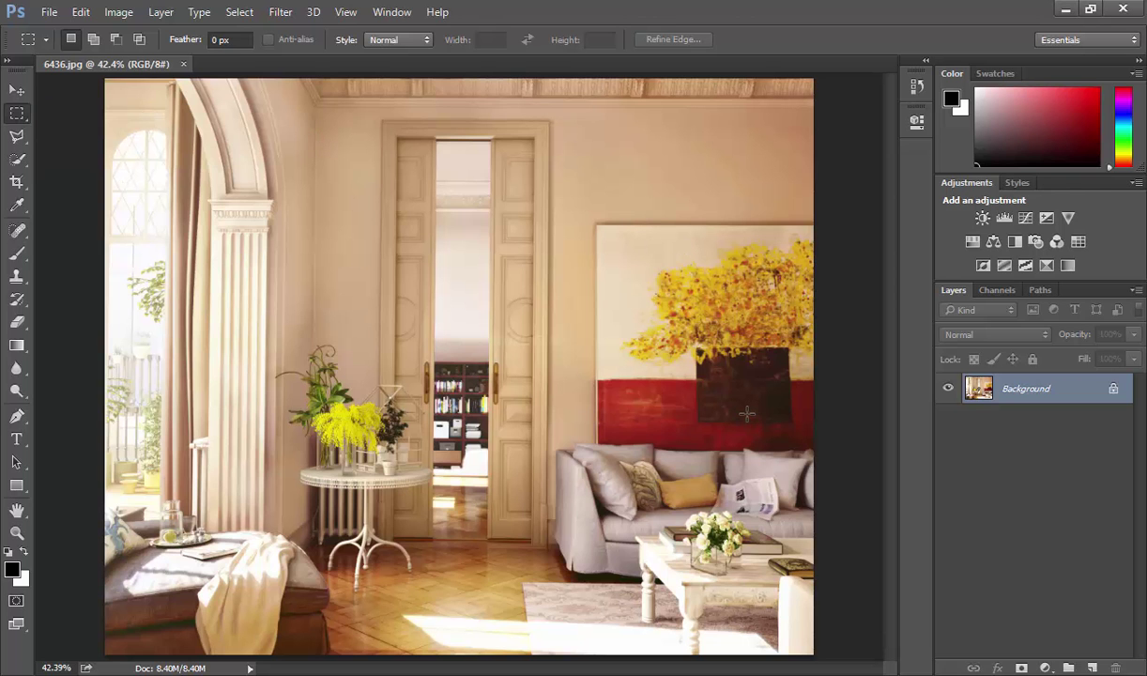
pyautogui.moveTo(815, 222); pyautogui.dragTo(551, 105)
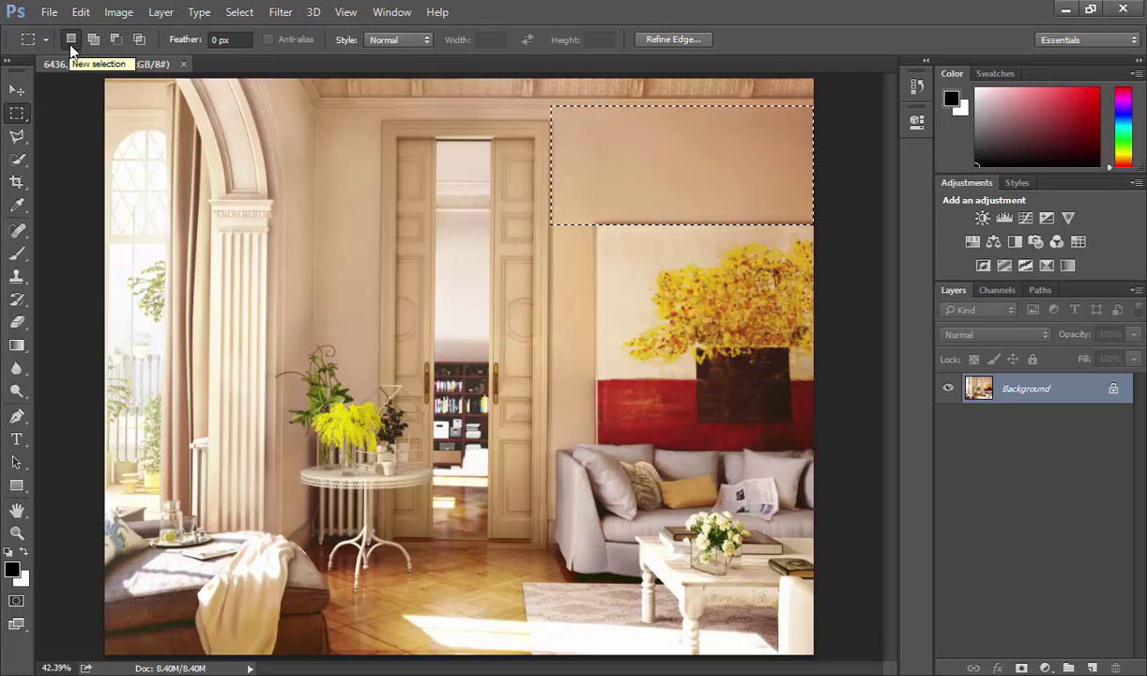
pyautogui.moveTo(676, 293); pyautogui.dragTo(550, 384)
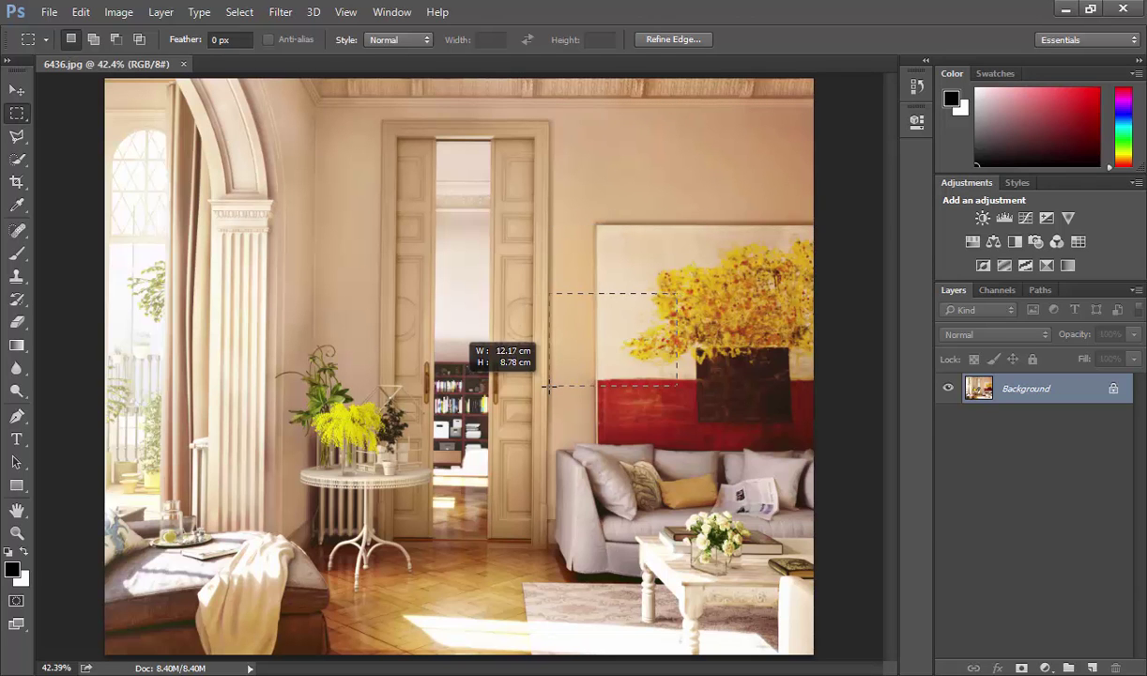
pyautogui.moveTo(398, 248); pyautogui.dragTo(544, 343)
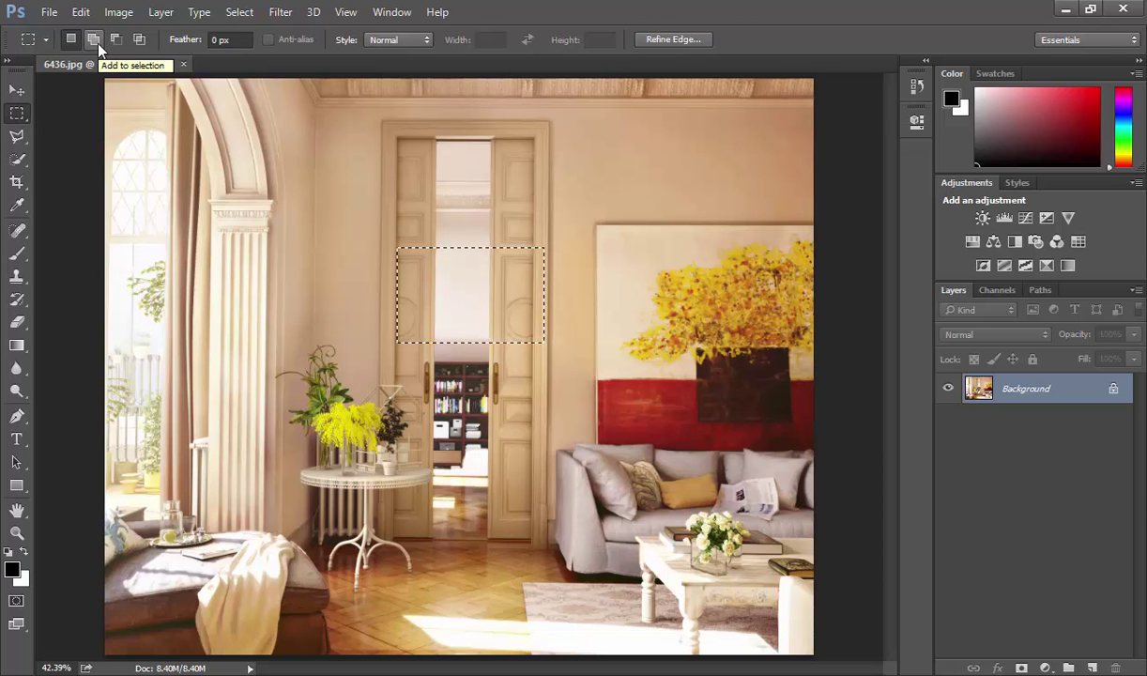
# - In Add to selection mode, add three stepped rectangles around the doorway and arch
pyautogui.click(98, 44)
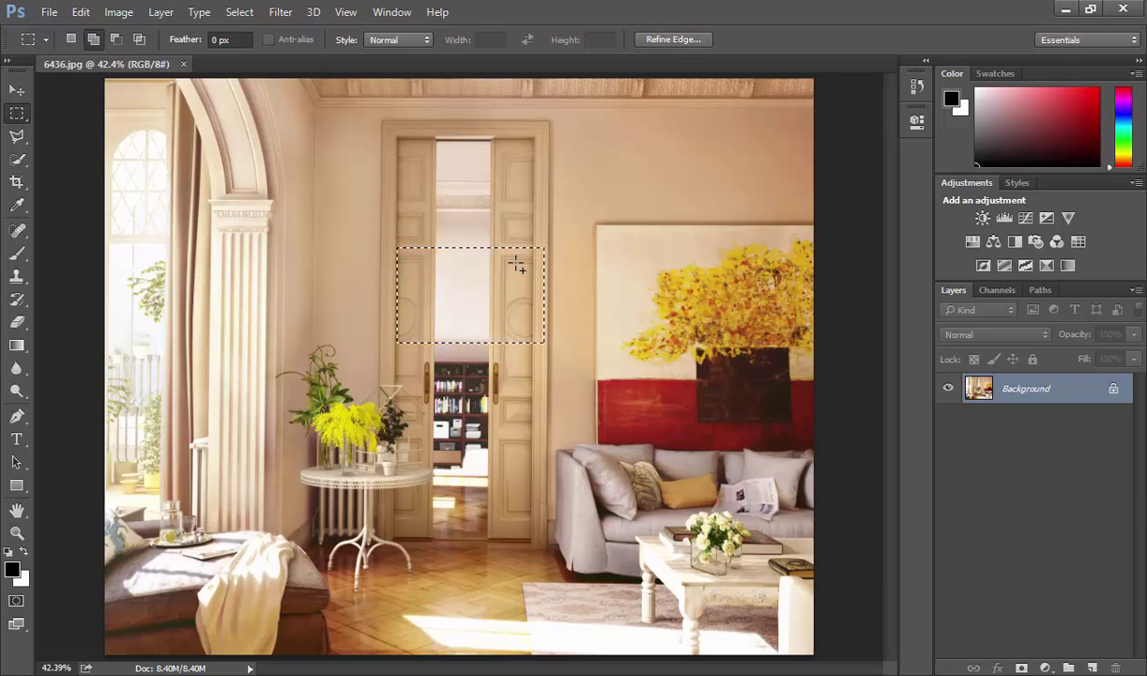
pyautogui.moveTo(511, 268); pyautogui.dragTo(608, 190)
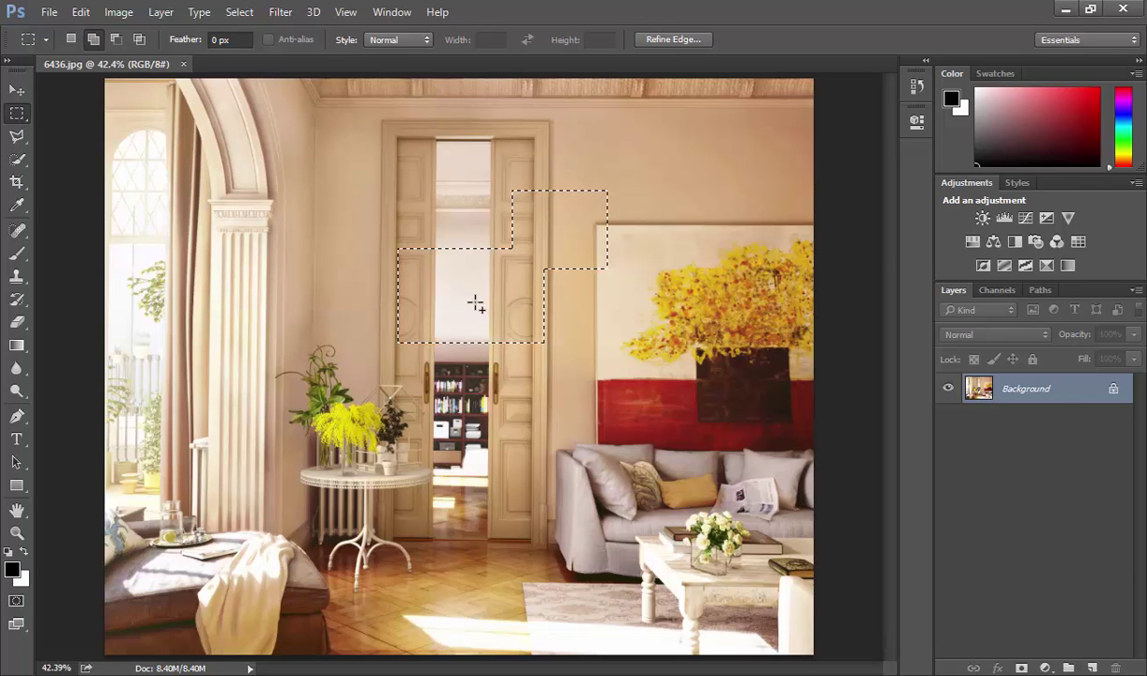
pyautogui.moveTo(576, 154); pyautogui.dragTo(650, 236)
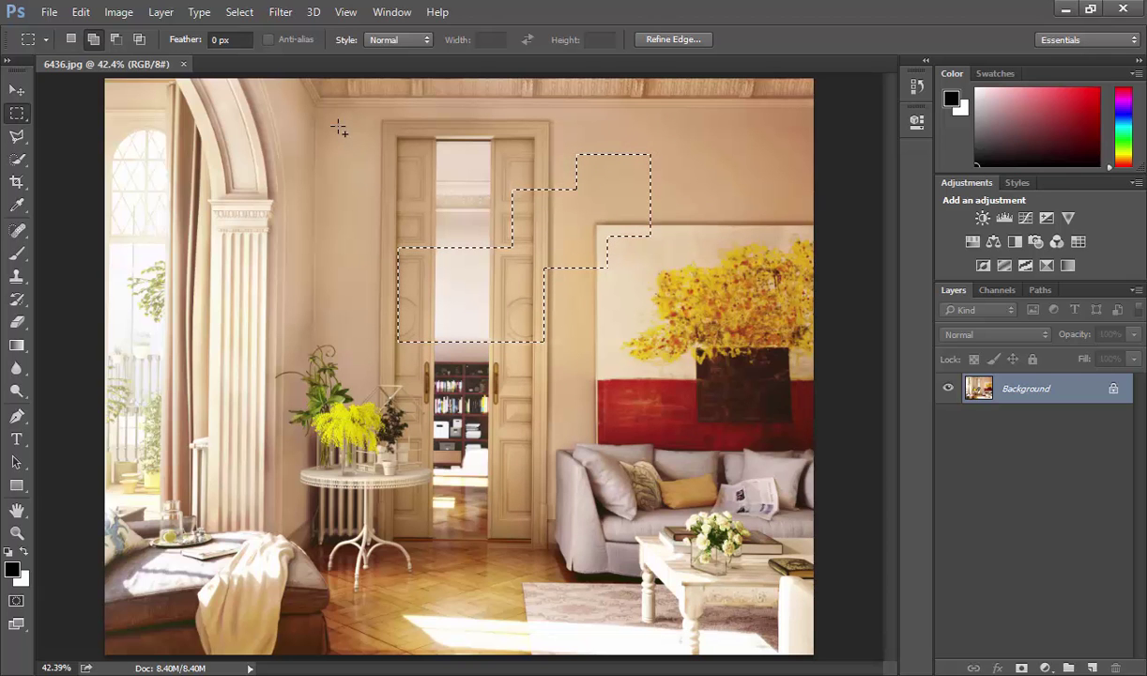
pyautogui.moveTo(366, 124); pyautogui.dragTo(278, 208)
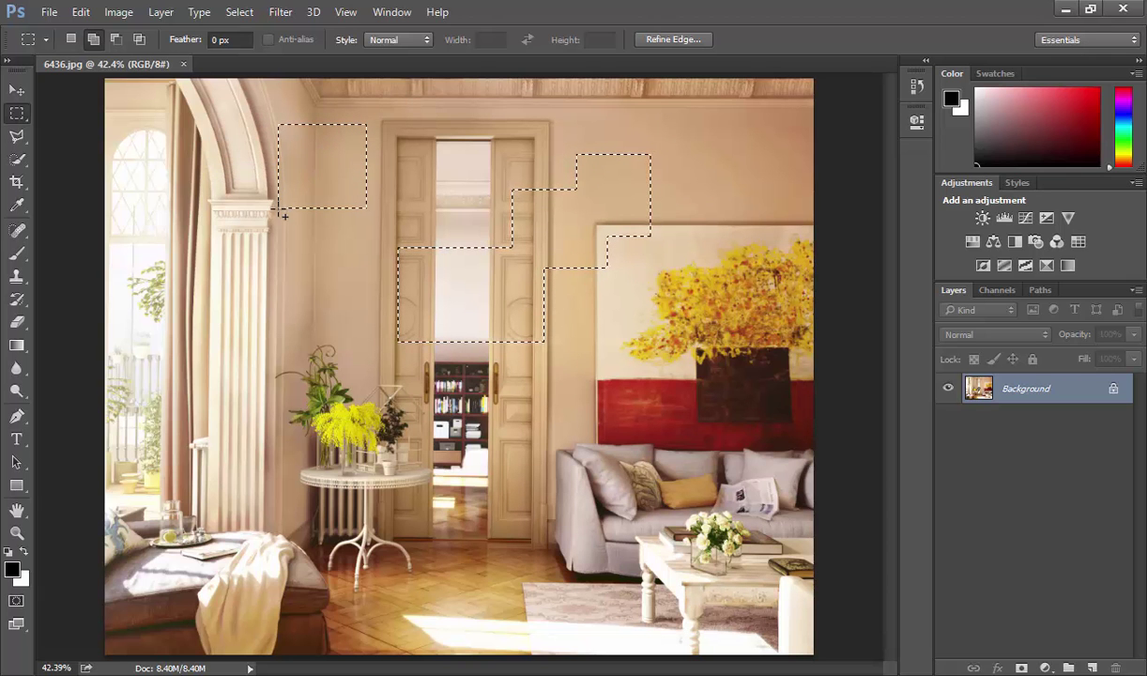
# - Preview a Hue/Saturation tint of Hue +113 on the selection, then delete the layer
pyautogui.click(973, 241)
pyautogui.moveTo(742, 228); pyautogui.dragTo(844, 227)
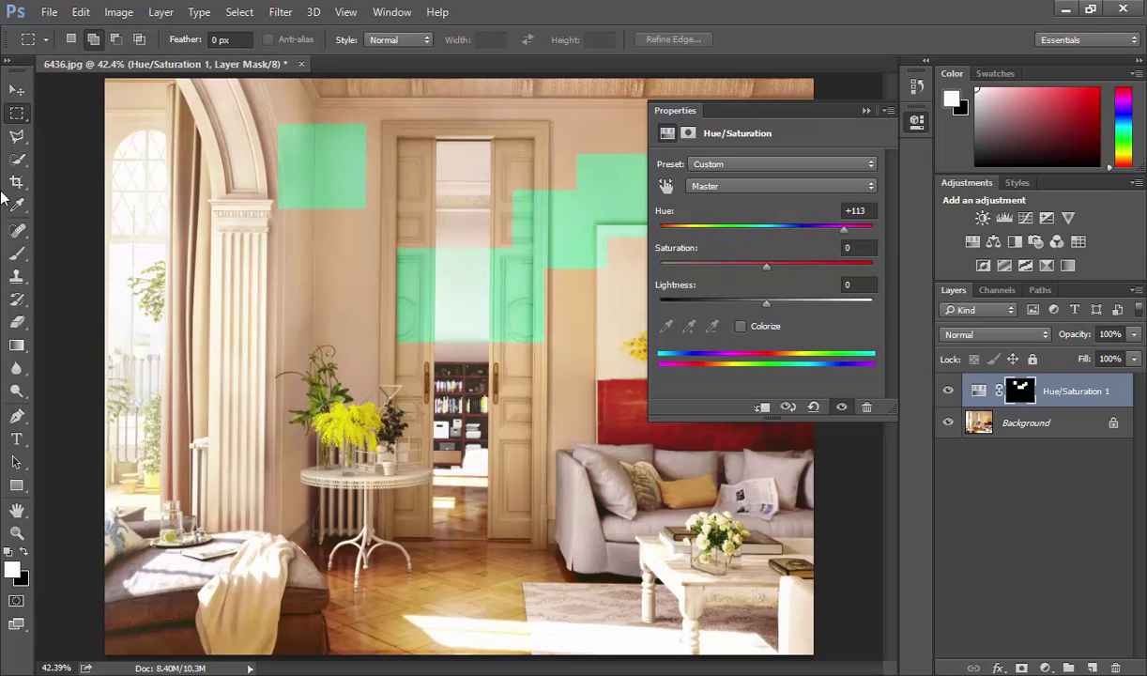
pyautogui.click(1114, 667)
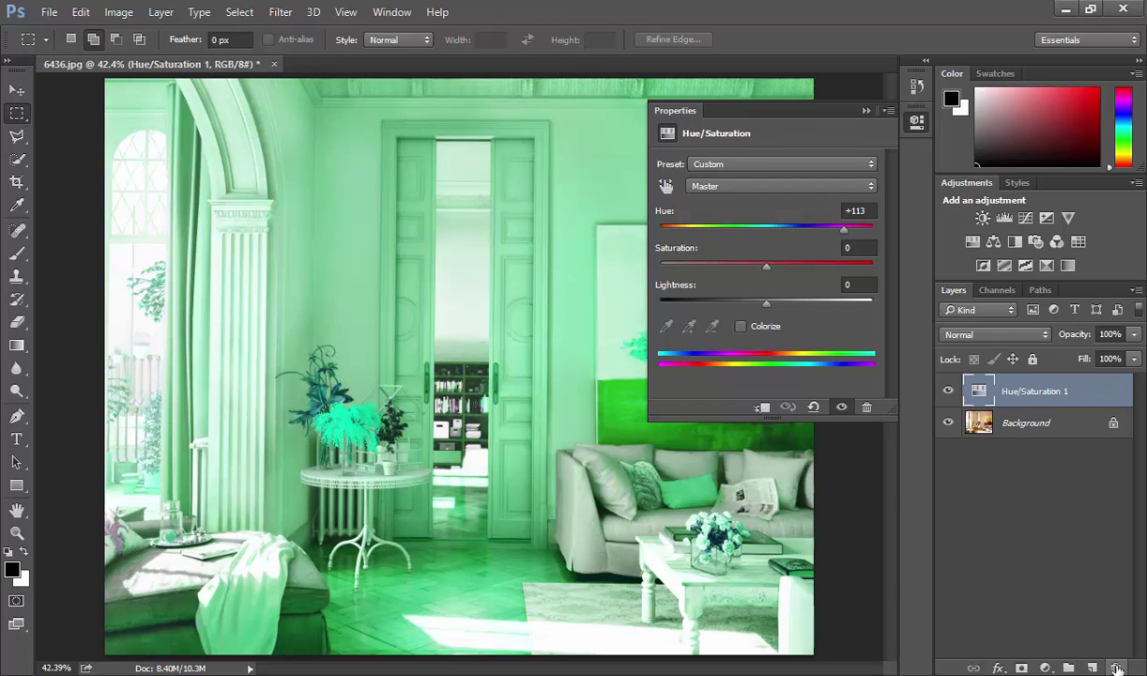
pyautogui.click(913, 125)
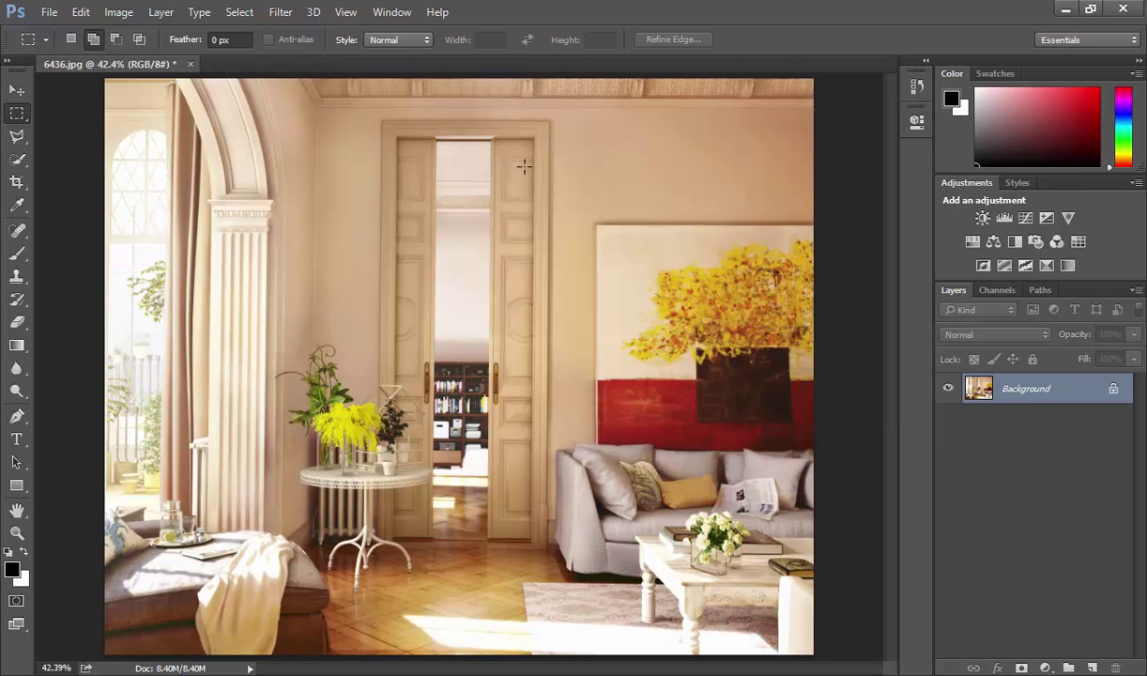
# - Build a new selection from five rectangles across the wall and arch
pyautogui.moveTo(540, 160); pyautogui.dragTo(660, 227)
pyautogui.moveTo(732, 188); pyautogui.dragTo(629, 256)
pyautogui.moveTo(563, 302); pyautogui.dragTo(459, 369)
pyautogui.moveTo(434, 212); pyautogui.dragTo(327, 312)
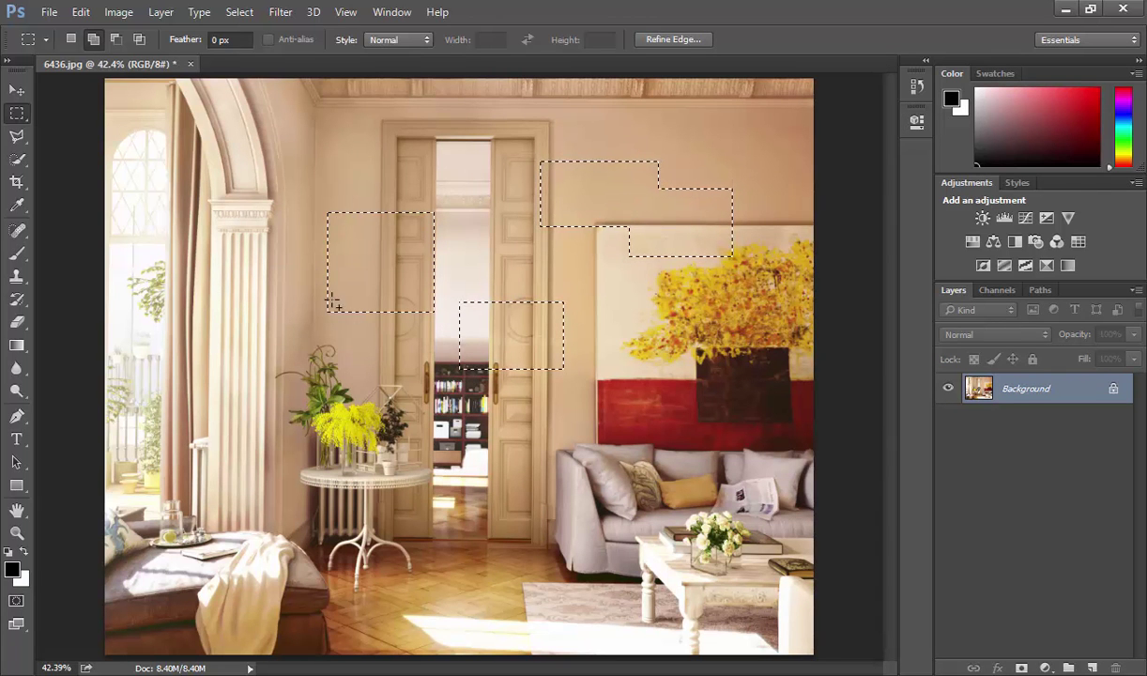
pyautogui.moveTo(341, 144); pyautogui.dragTo(245, 194)
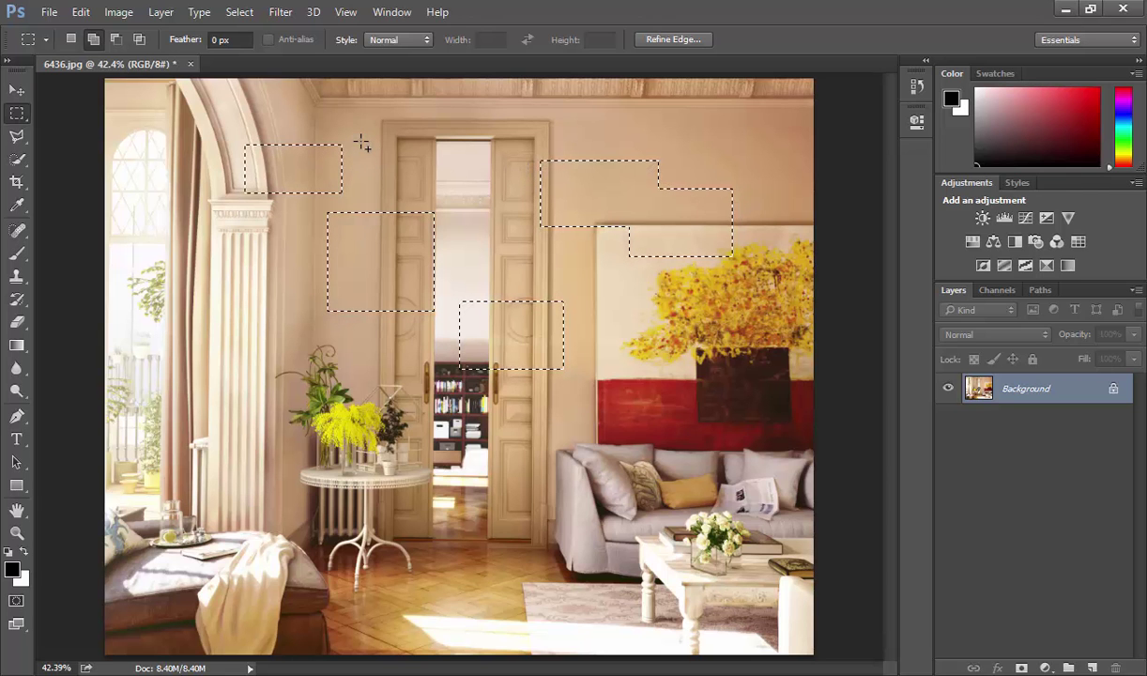
# - Switch to Subtract from selection and cut a corner and a strip from the shape
pyautogui.click(116, 39)
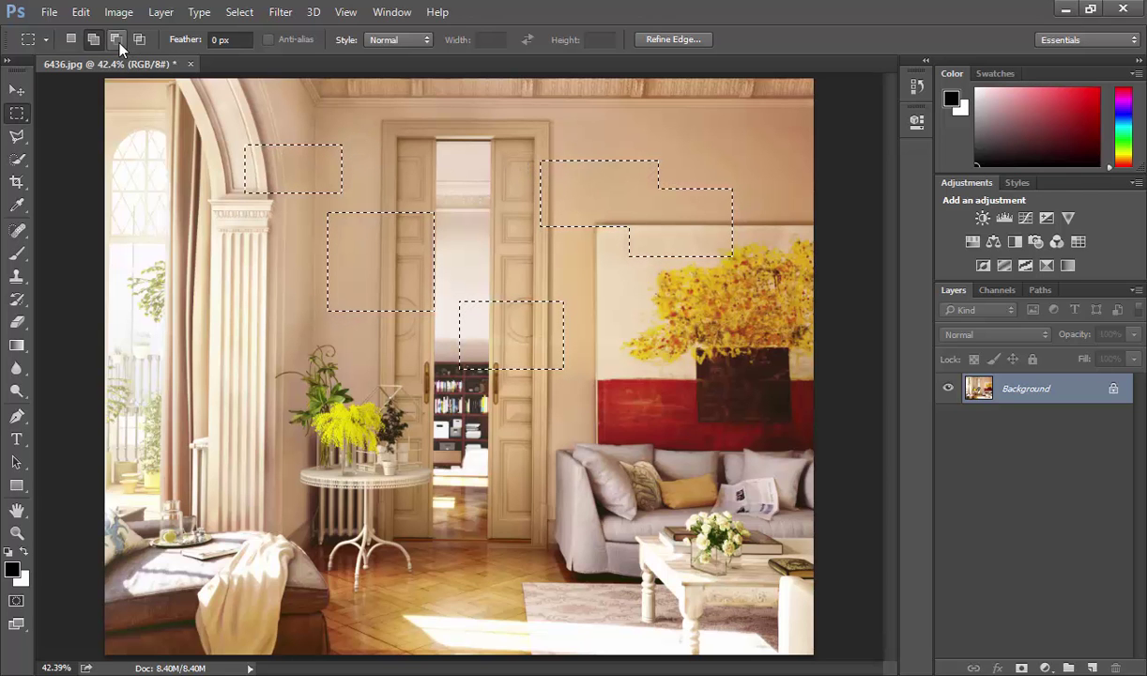
pyautogui.click(114, 39)
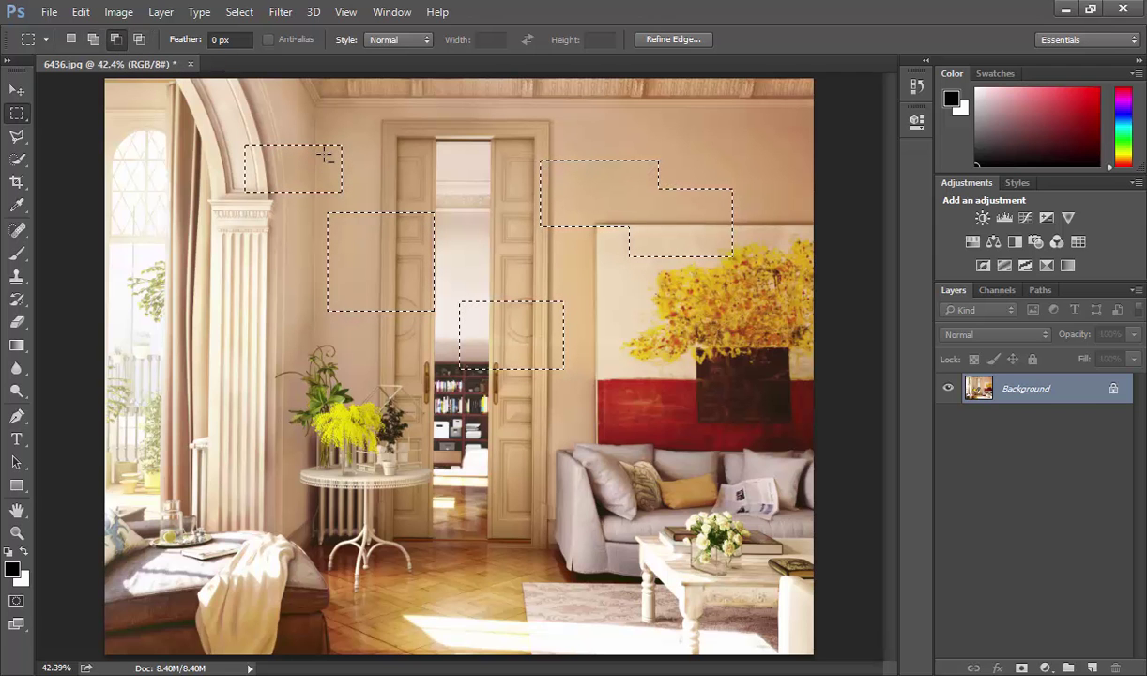
pyautogui.moveTo(305, 124)
pyautogui.mouseDown()
pyautogui.moveTo(381, 173)
pyautogui.moveTo(362, 359)
pyautogui.mouseUp()
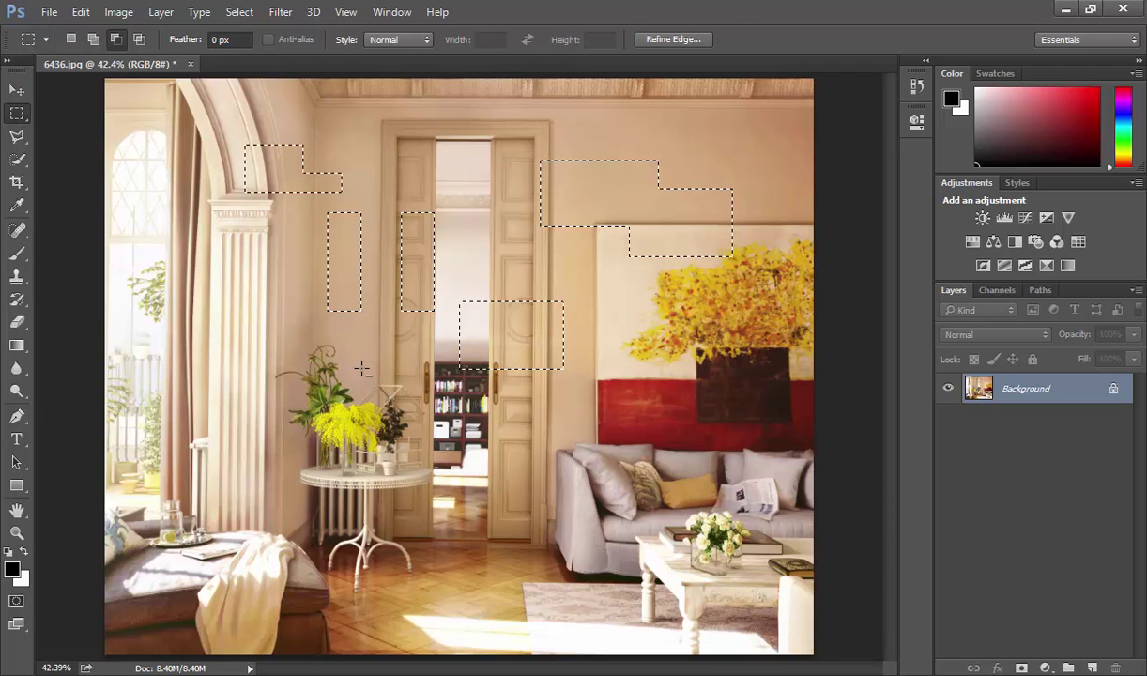
pyautogui.moveTo(762, 162)
pyautogui.mouseDown()
pyautogui.moveTo(699, 321)
pyautogui.moveTo(670, 338)
pyautogui.mouseUp()
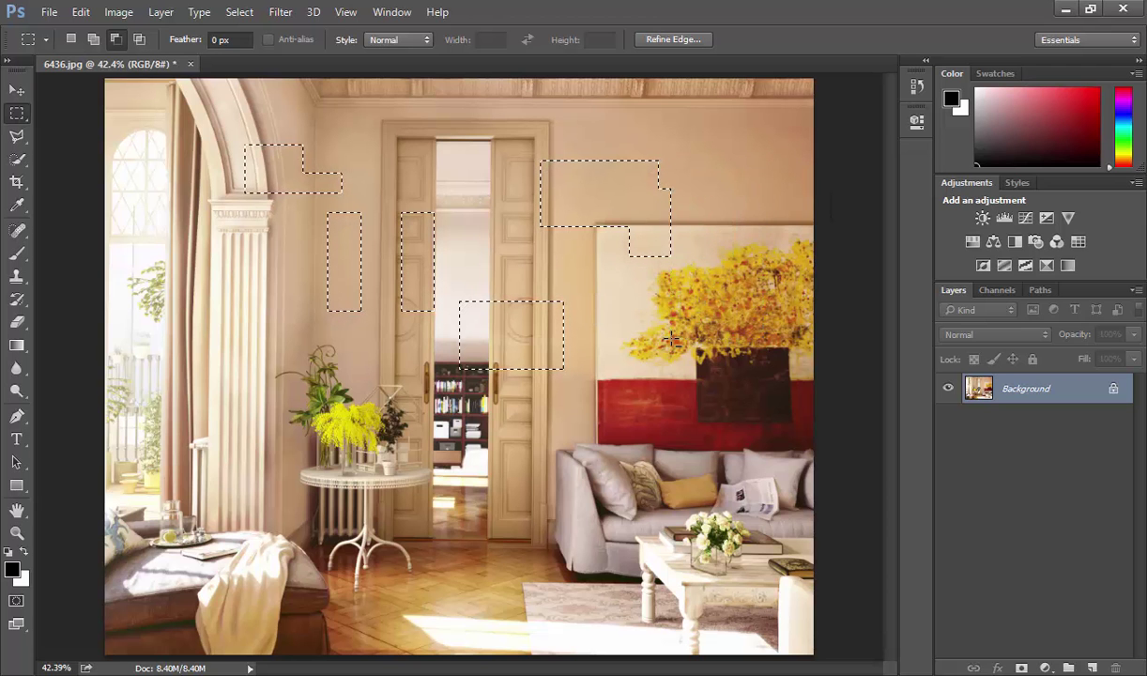
# - Intersect with two rectangles to leave a small L shape, then return to New Selection
pyautogui.click(143, 41)
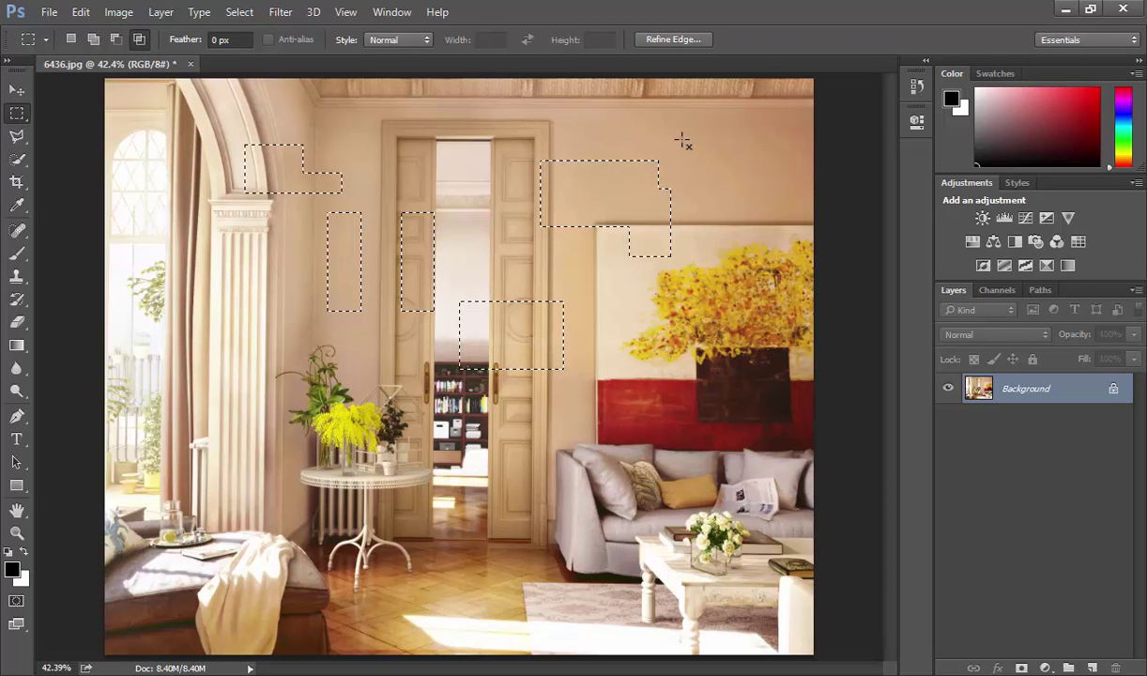
pyautogui.moveTo(580, 117)
pyautogui.mouseDown()
pyautogui.moveTo(643, 270)
pyautogui.moveTo(661, 266)
pyautogui.moveTo(712, 292)
pyautogui.mouseUp()
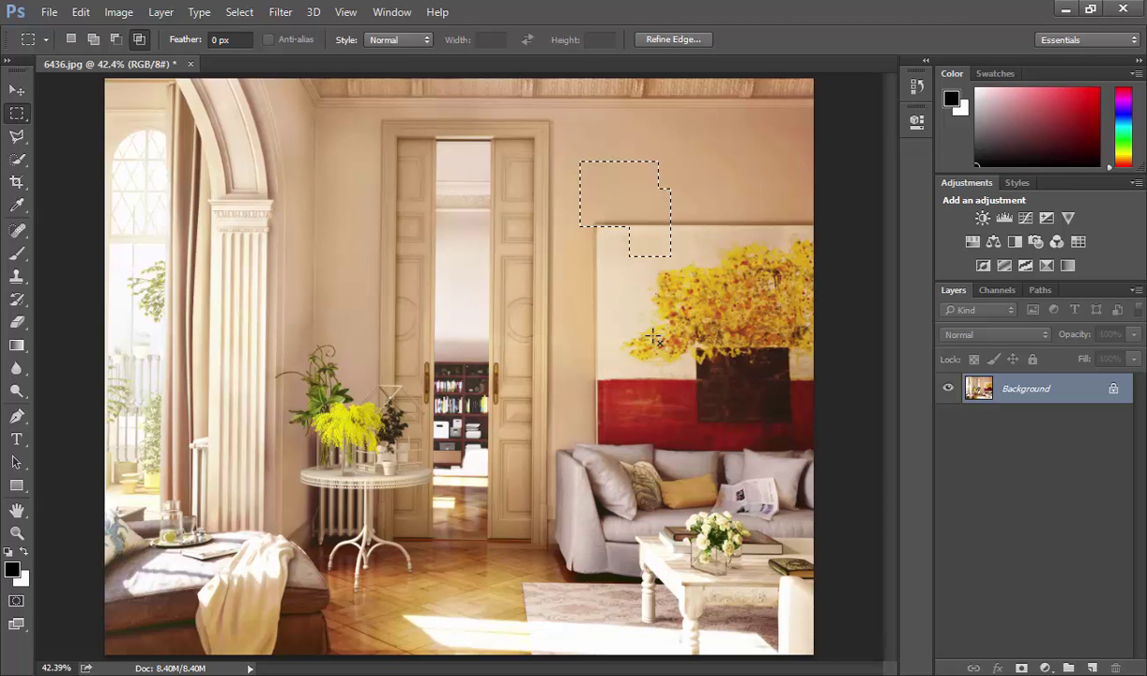
pyautogui.moveTo(706, 139); pyautogui.dragTo(631, 206)
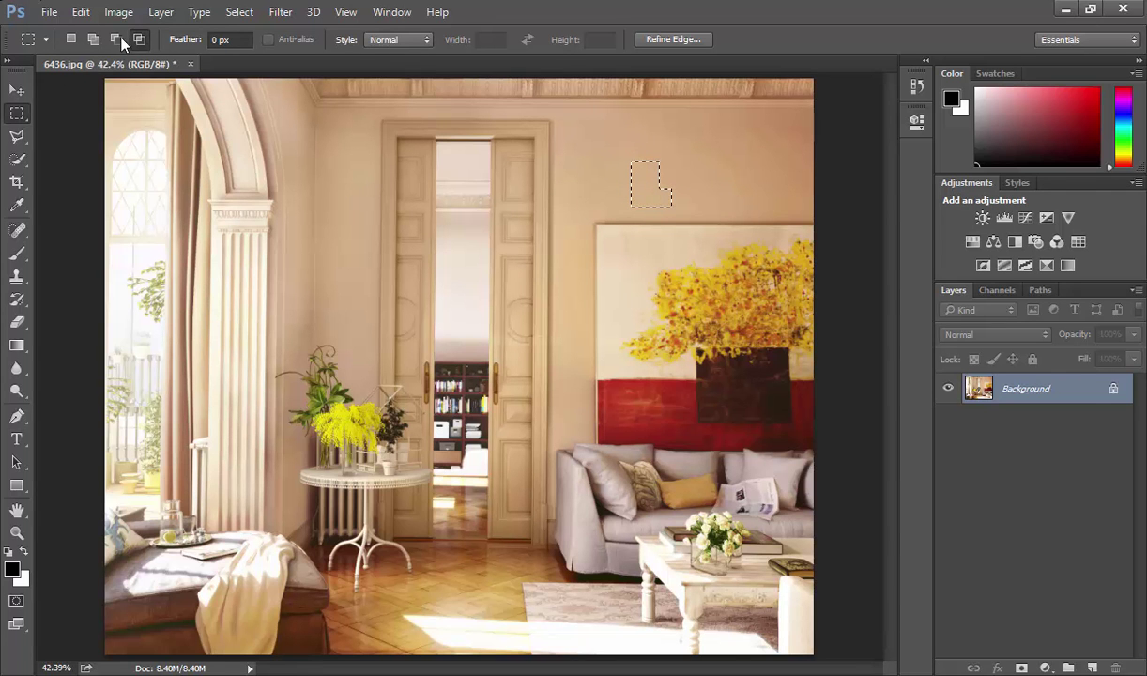
pyautogui.click(71, 38)
# - Move the L-shaped wall patch left, zoom in on it, and undo the move
pyautogui.click(15, 92)
pyautogui.moveTo(662, 199); pyautogui.dragTo(601, 199)
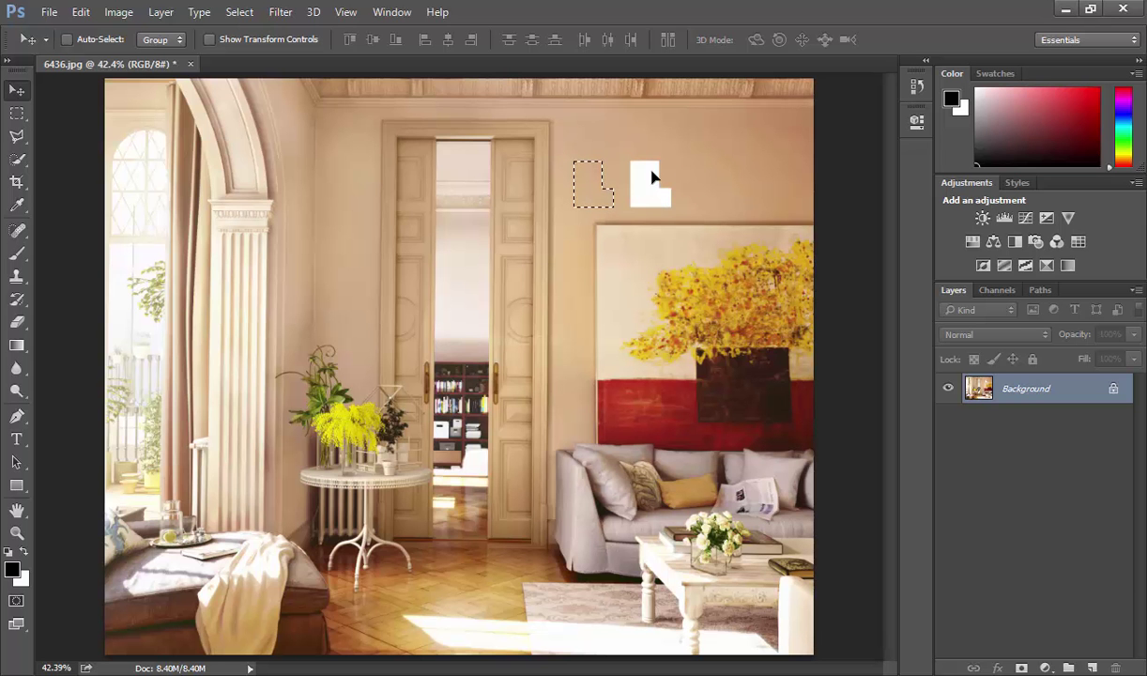
pyautogui.press('z')
pyautogui.moveTo(627, 174); pyautogui.dragTo(693, 176)
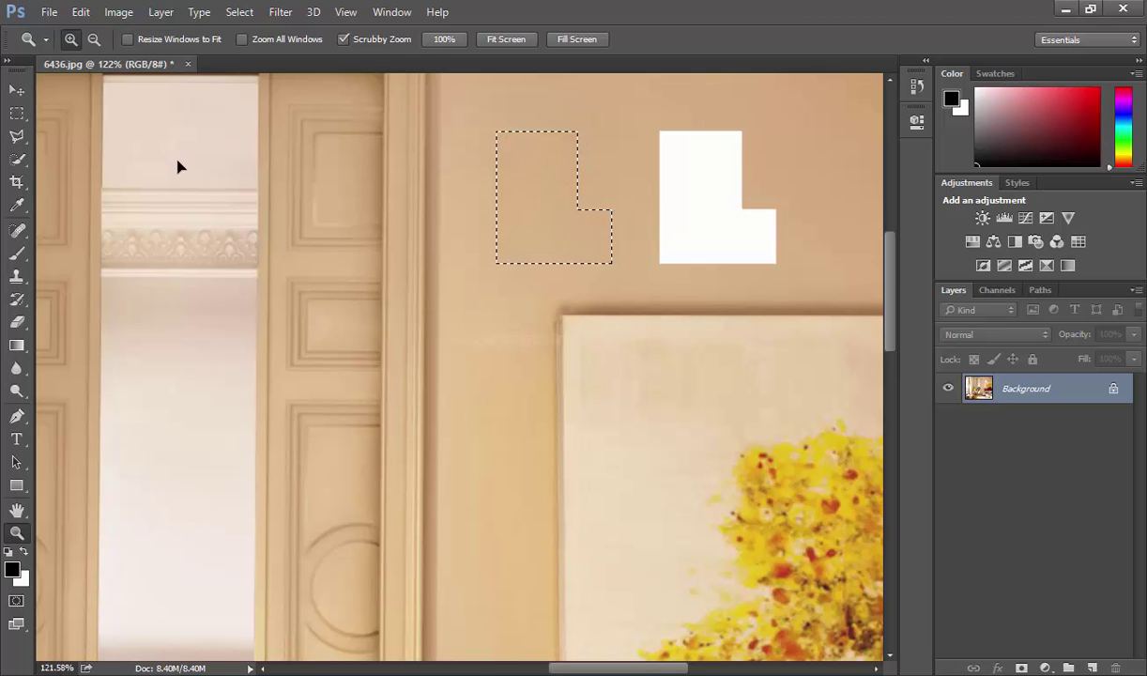
pyautogui.hotkey('ctrl', 'alt', 'z')
pyautogui.hotkey('ctrl', 'alt', 'z')
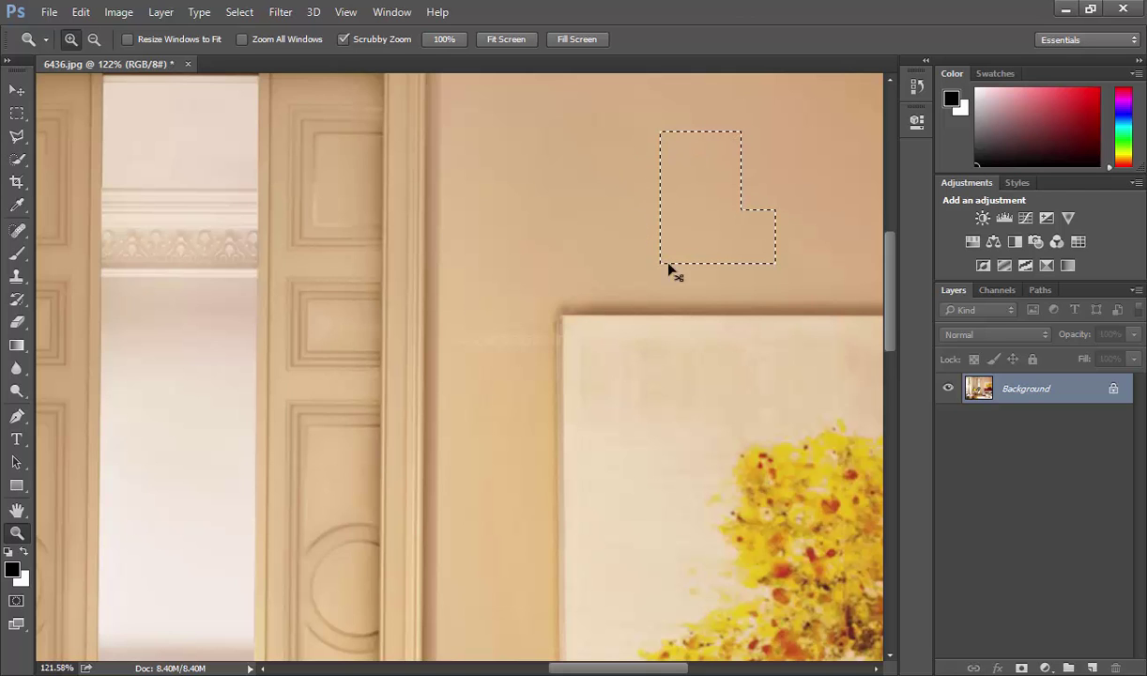
# - Set the Rectangular Marquee feather to 16.8 px and select a wall area
pyautogui.hotkey('ctrl', 'd')
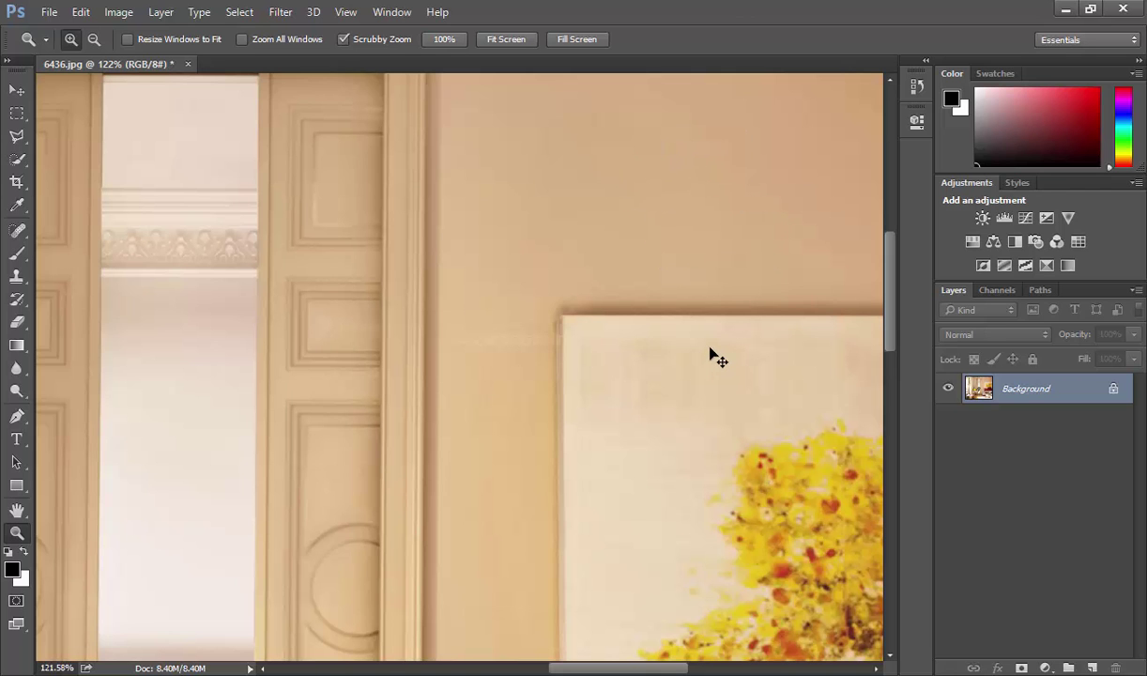
pyautogui.click(17, 113)
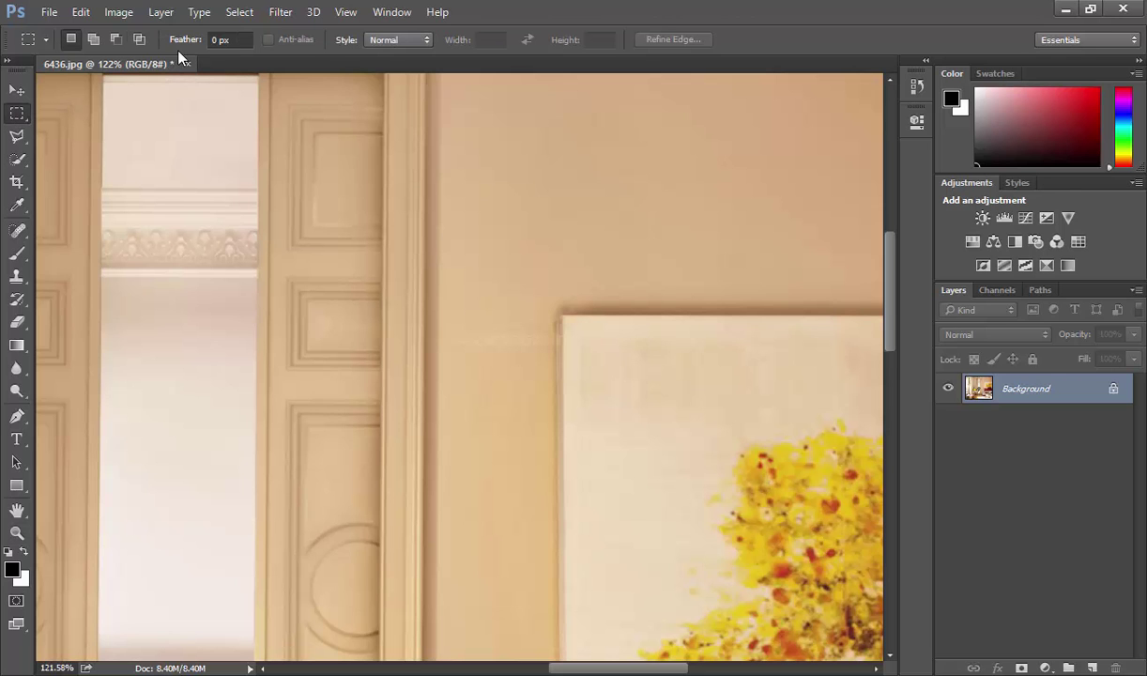
pyautogui.moveTo(184, 45); pyautogui.dragTo(321, 43)
pyautogui.press('Return')
pyautogui.moveTo(545, 130); pyautogui.dragTo(722, 276)
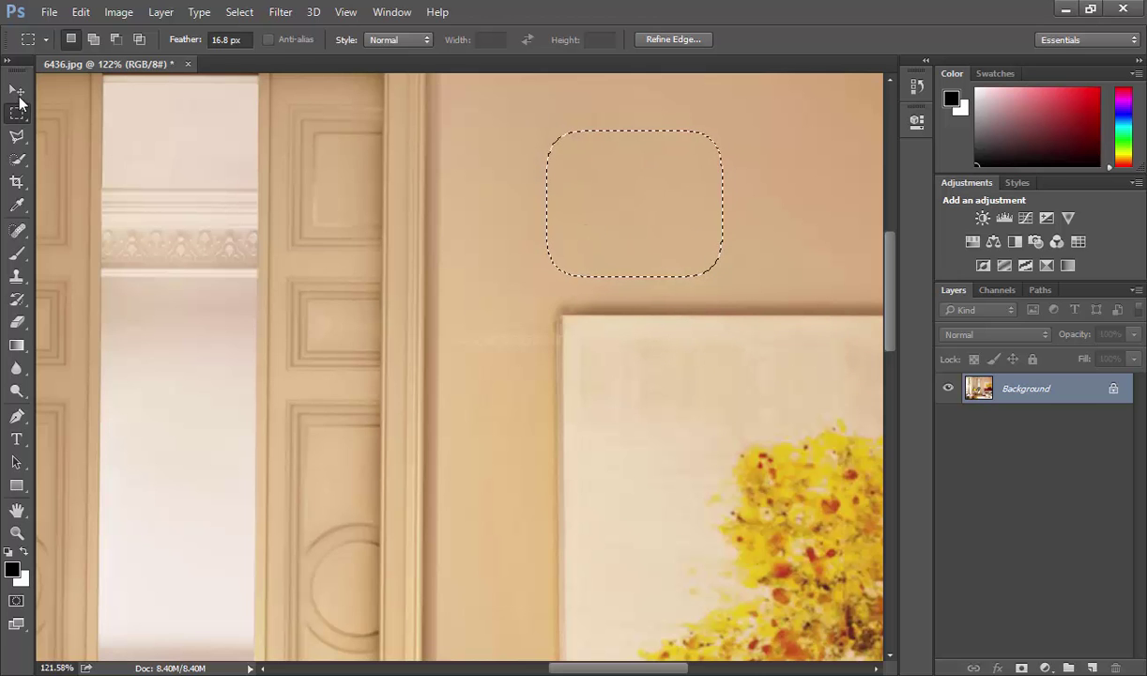
# - Test-move the feathered patch over the painting, undo it, and deselect
pyautogui.click(17, 89)
pyautogui.moveTo(608, 225)
pyautogui.mouseDown()
pyautogui.moveTo(645, 320)
pyautogui.moveTo(773, 515)
pyautogui.mouseUp()
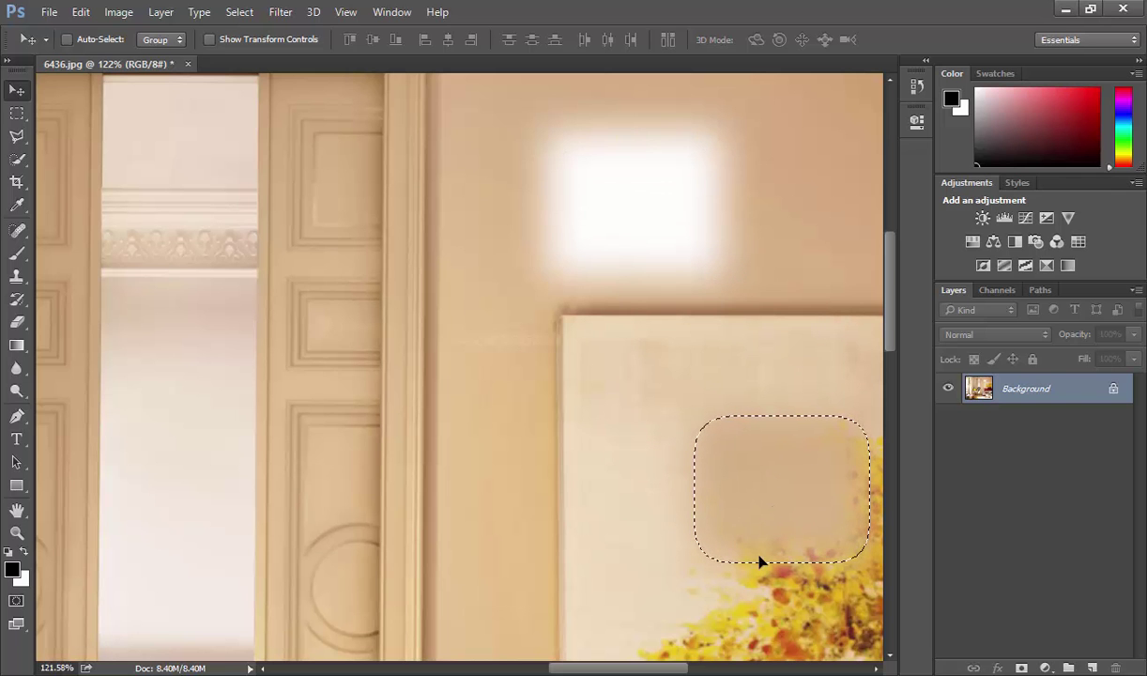
pyautogui.hotkey('ctrl', 'z')
pyautogui.hotkey('ctrl', 'd')
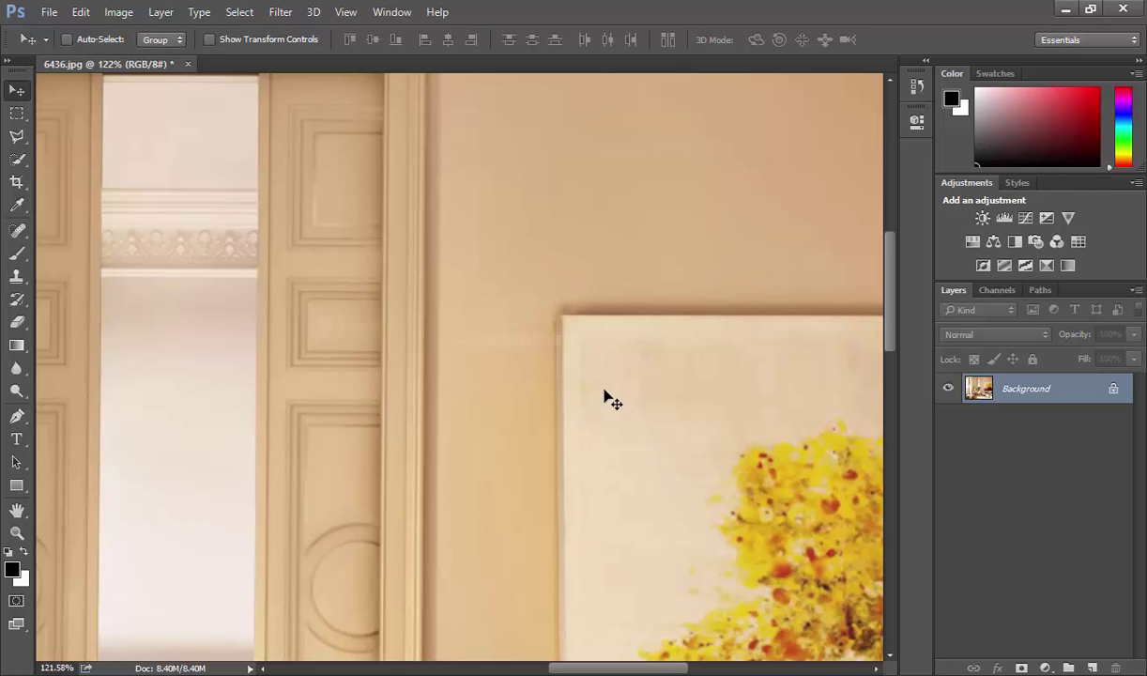
# - Zoom the view in on the yellow flowers in the vase
pyautogui.press('z')
pyautogui.moveTo(602, 331); pyautogui.dragTo(525, 376)
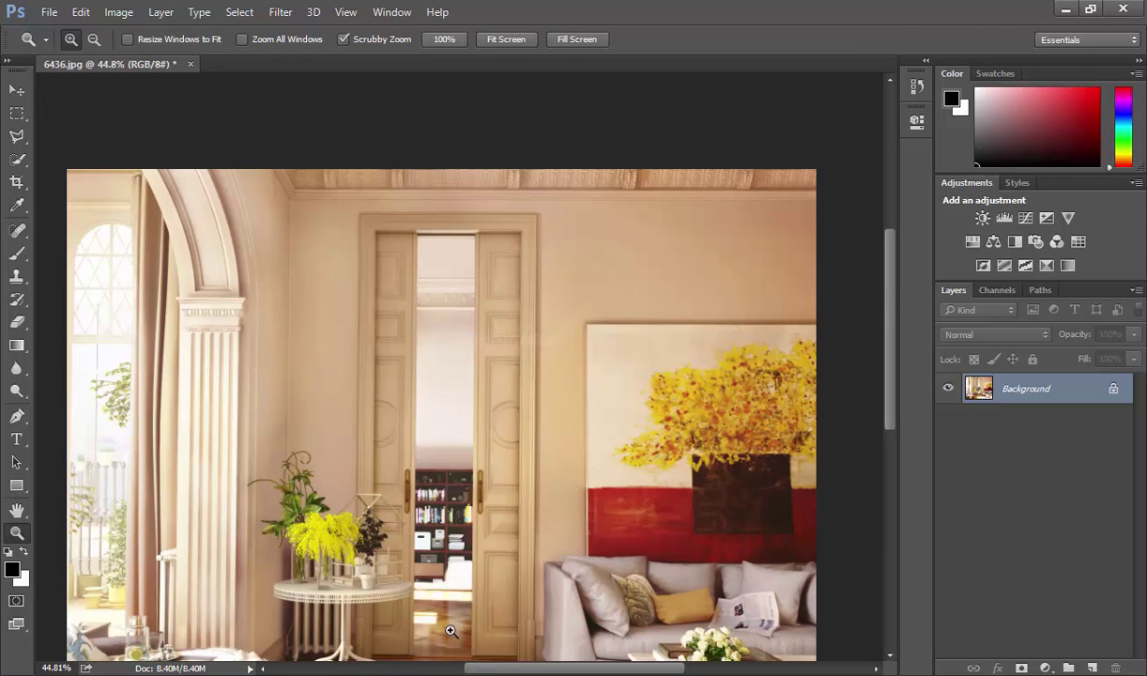
pyautogui.moveTo(333, 550); pyautogui.dragTo(413, 550)
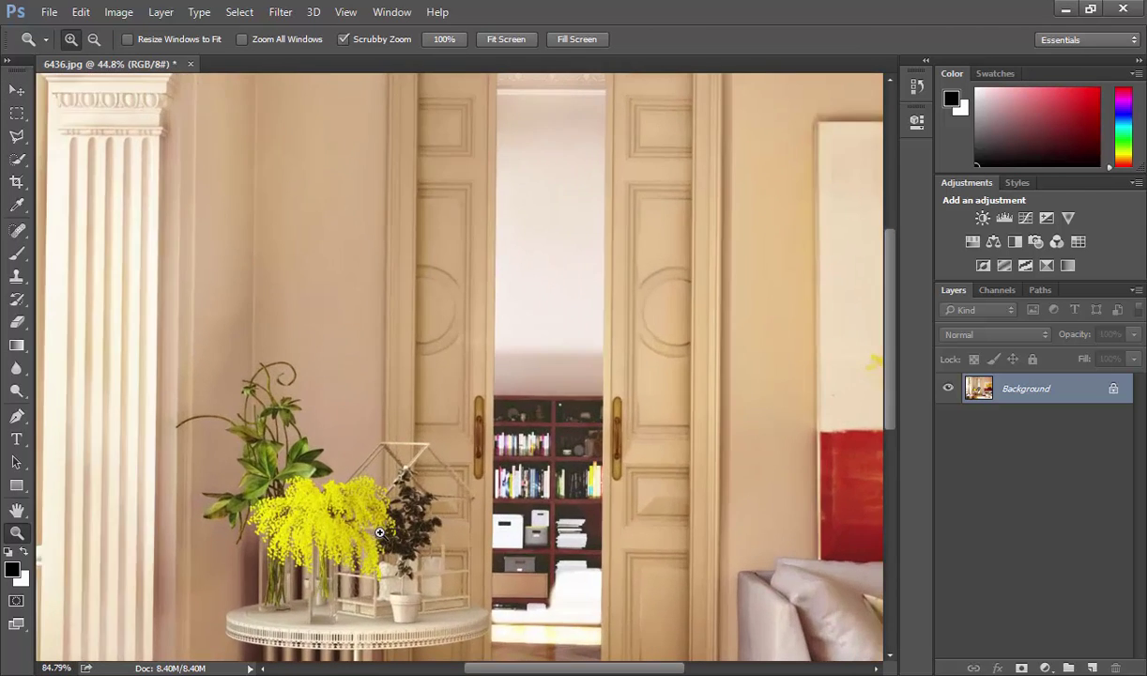
# - Select the flowers with a feathered rectangle, move them up onto the wall, then undo
pyautogui.click(17, 113)
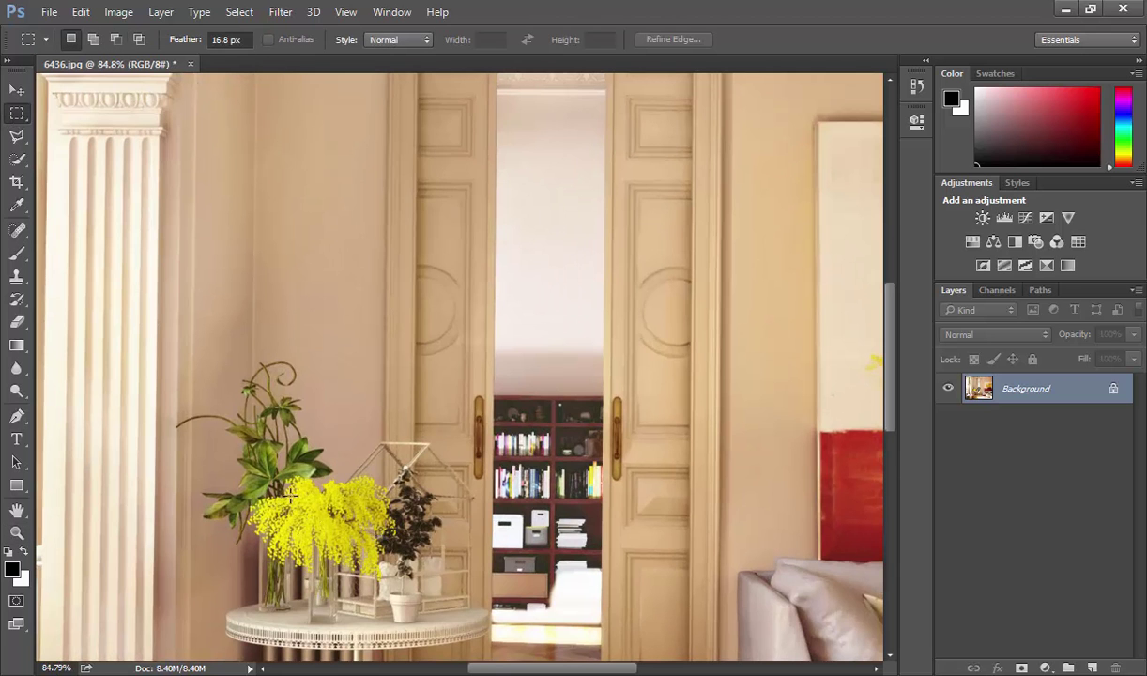
pyautogui.moveTo(255, 481); pyautogui.dragTo(398, 566)
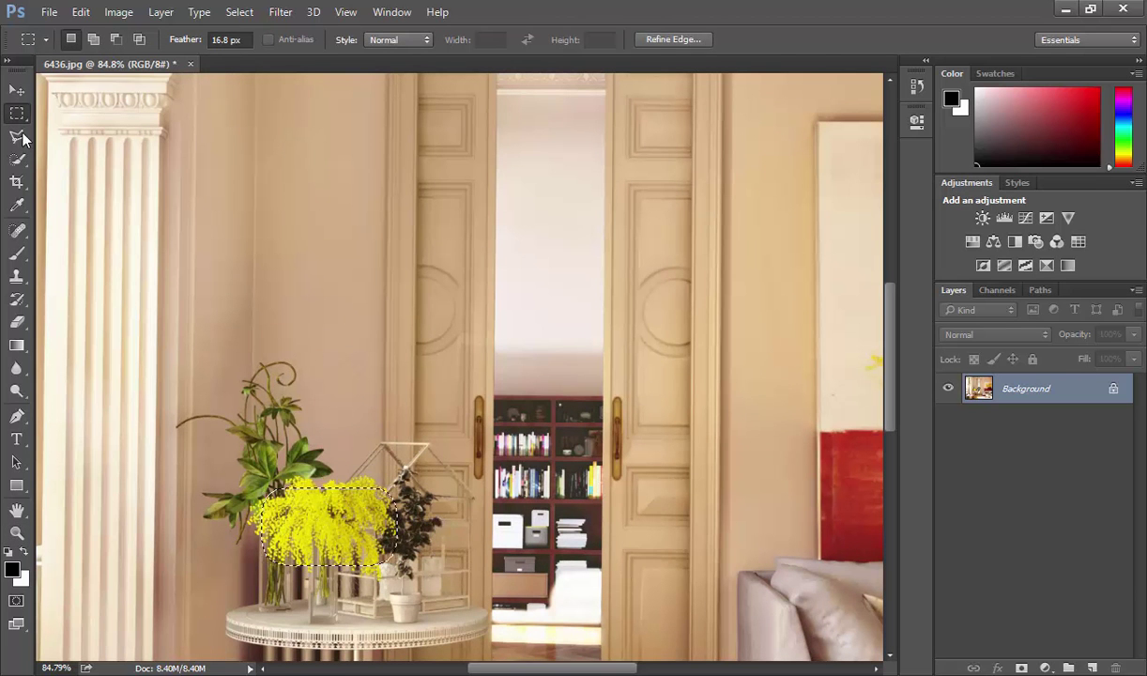
pyautogui.click(17, 90)
pyautogui.moveTo(308, 507)
pyautogui.mouseDown()
pyautogui.moveTo(322, 354)
pyautogui.moveTo(297, 255)
pyautogui.mouseUp()
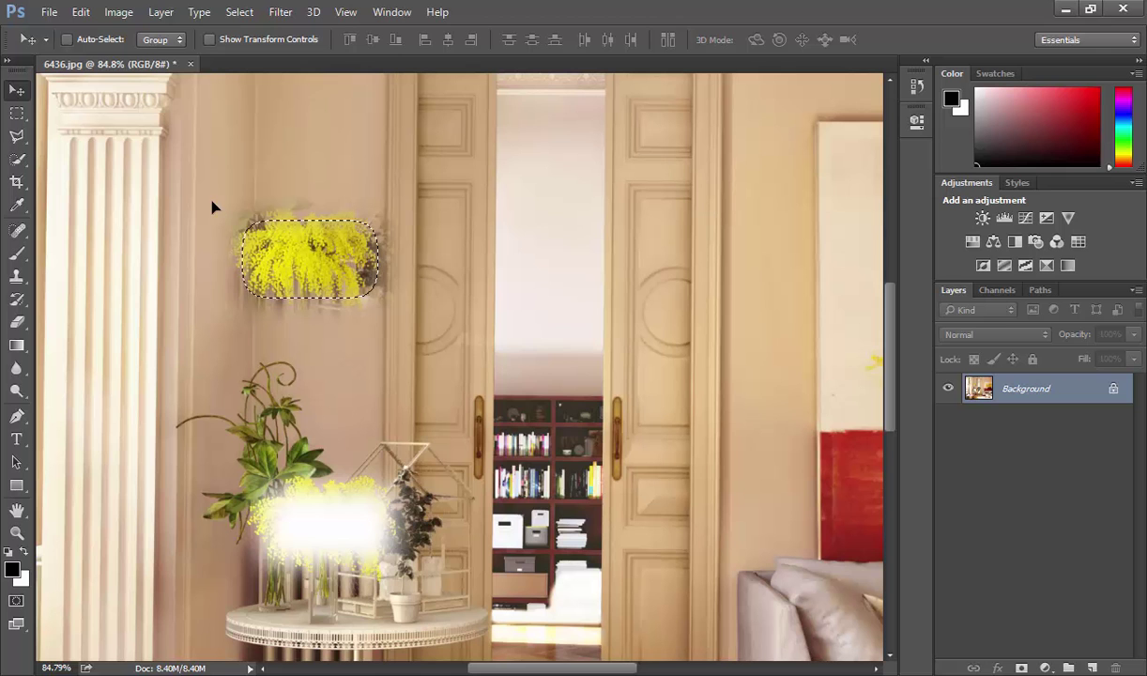
pyautogui.hotkey('ctrl', 'z')
# - Clear the selection and set the Rectangular Marquee feather to 0 px
pyautogui.hotkey('ctrl', 'd')
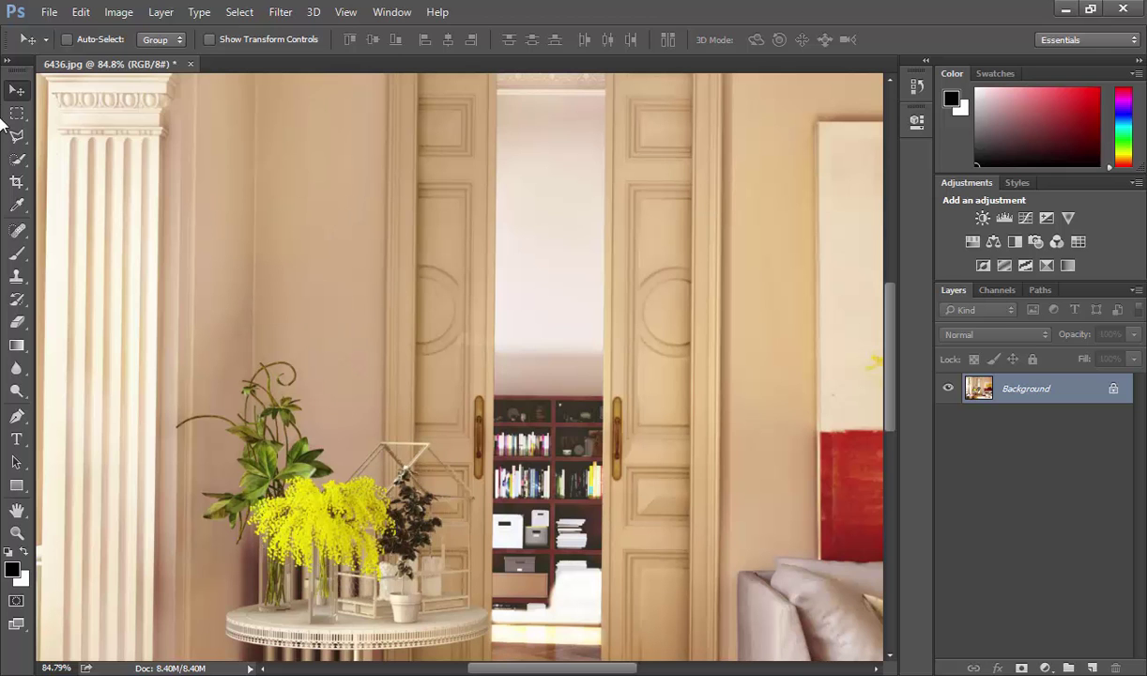
pyautogui.click(15, 114)
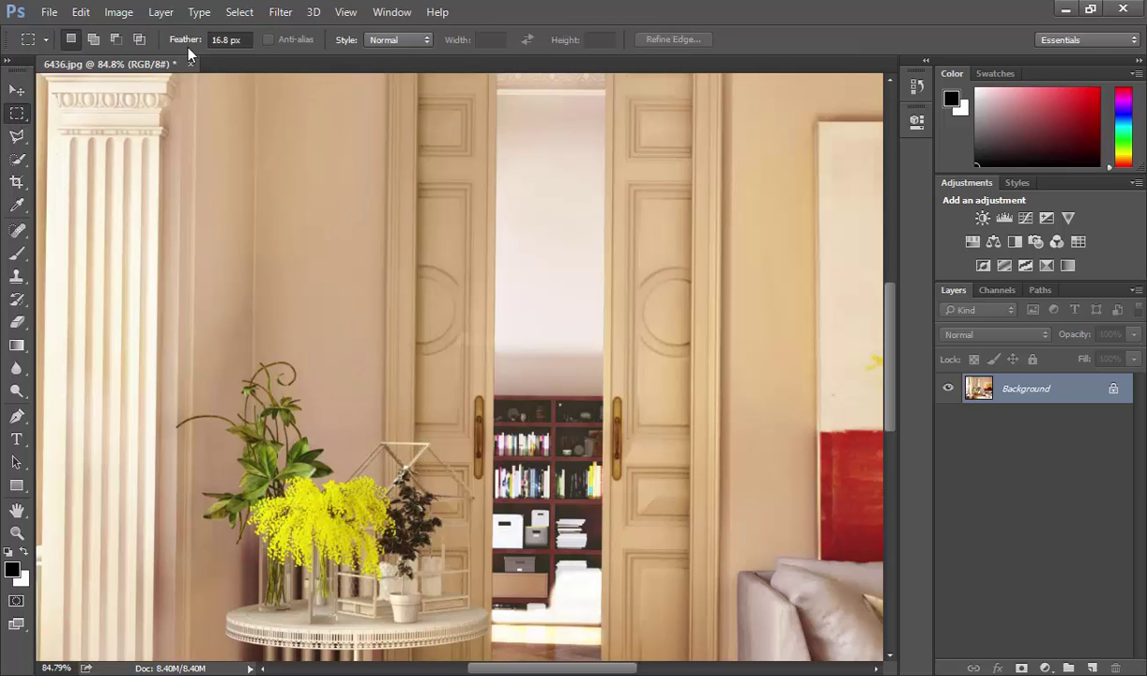
pyautogui.moveTo(192, 43); pyautogui.dragTo(130, 45)
pyautogui.moveTo(39, 42); pyautogui.dragTo(5, 41)
# - Move a hard-edged selection of the flowers onto the wall, then undo and deselect
pyautogui.moveTo(287, 490); pyautogui.dragTo(384, 552)
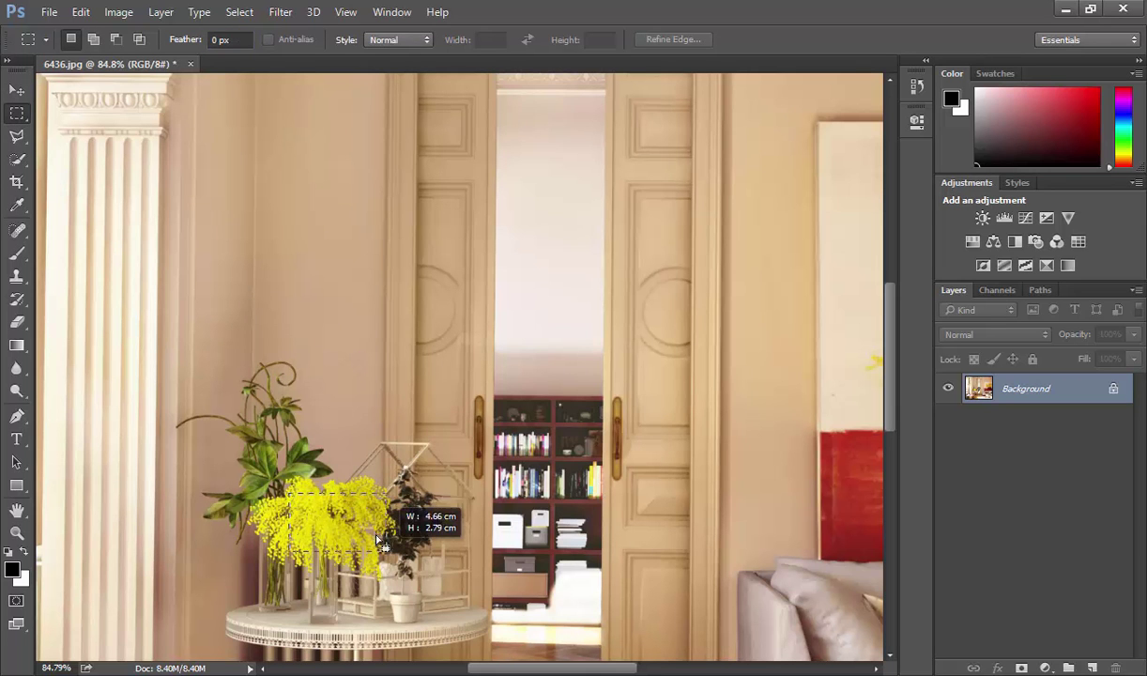
pyautogui.click(16, 89)
pyautogui.moveTo(324, 524); pyautogui.dragTo(322, 352)
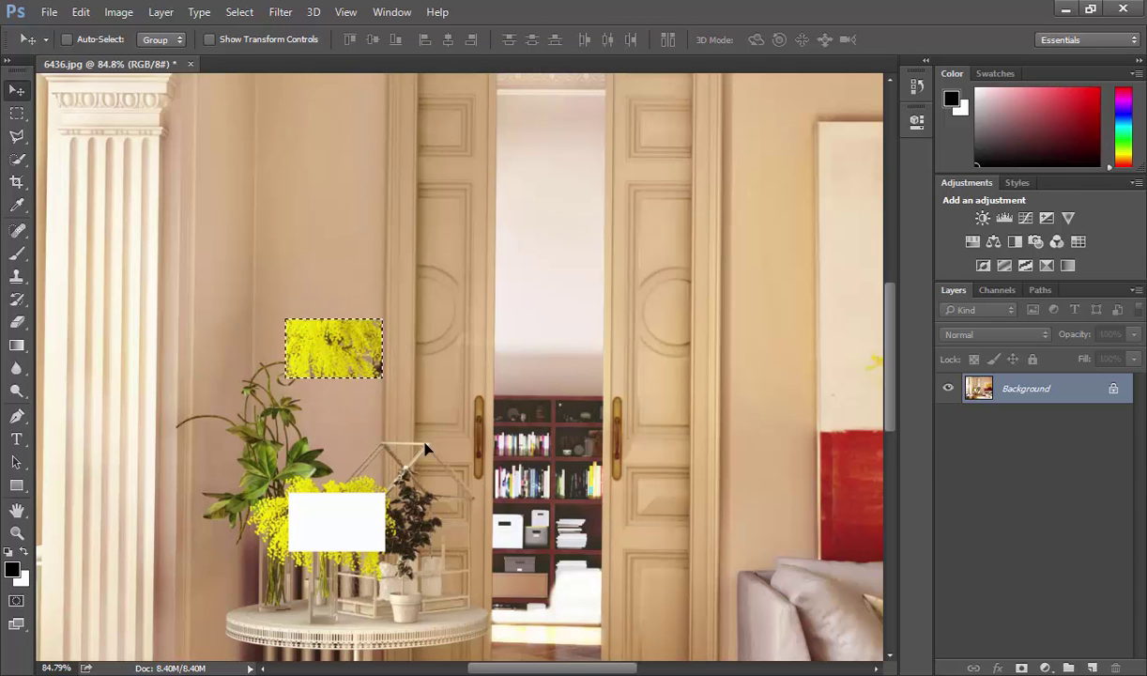
pyautogui.hotkey('ctrl', 'z')
pyautogui.hotkey('ctrl', 'd')
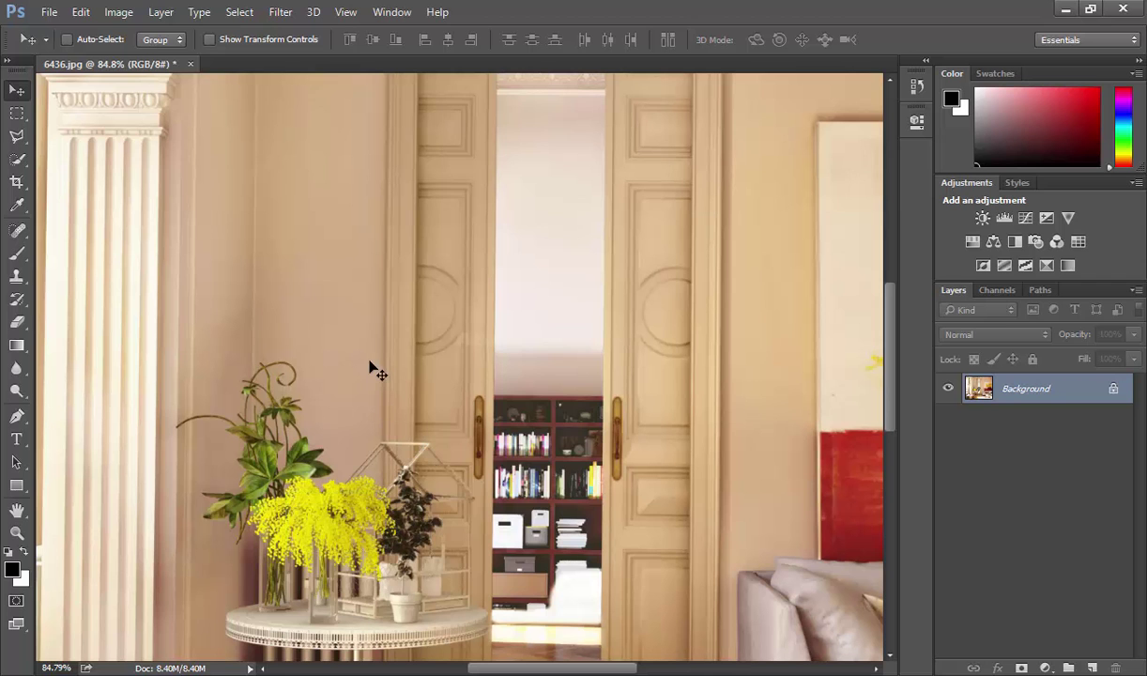
pyautogui.click(18, 114)
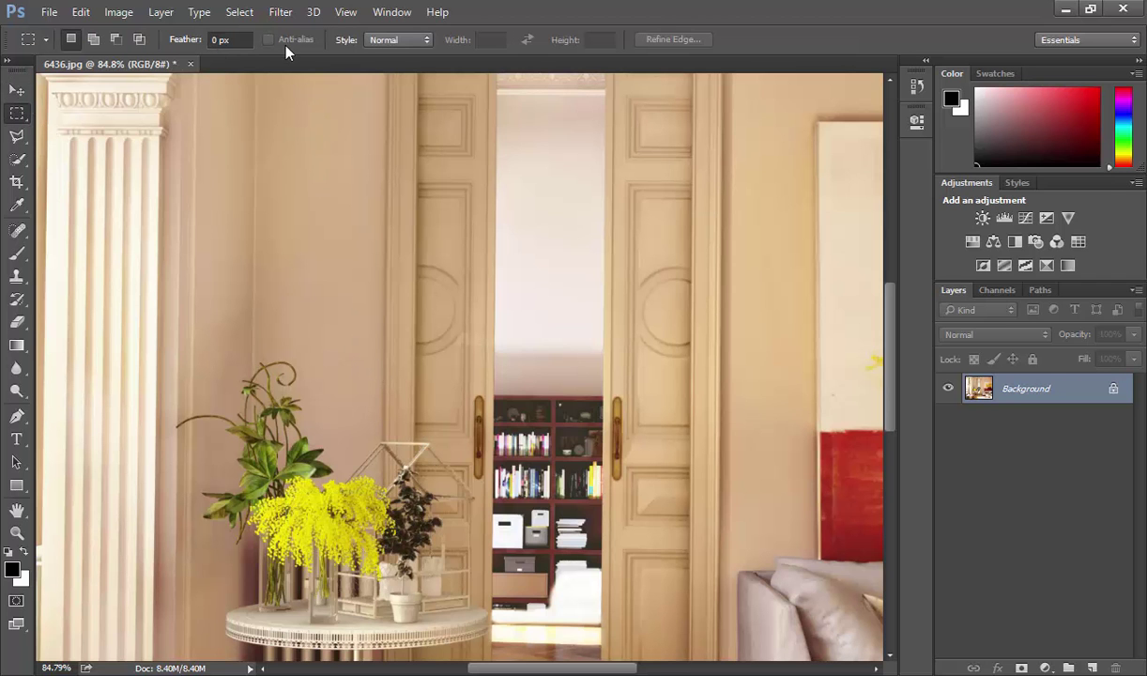
# - Keep the rectangular marquee, draw trial selections by the doors and wall, then deselect
pyautogui.rightClick(20, 114)
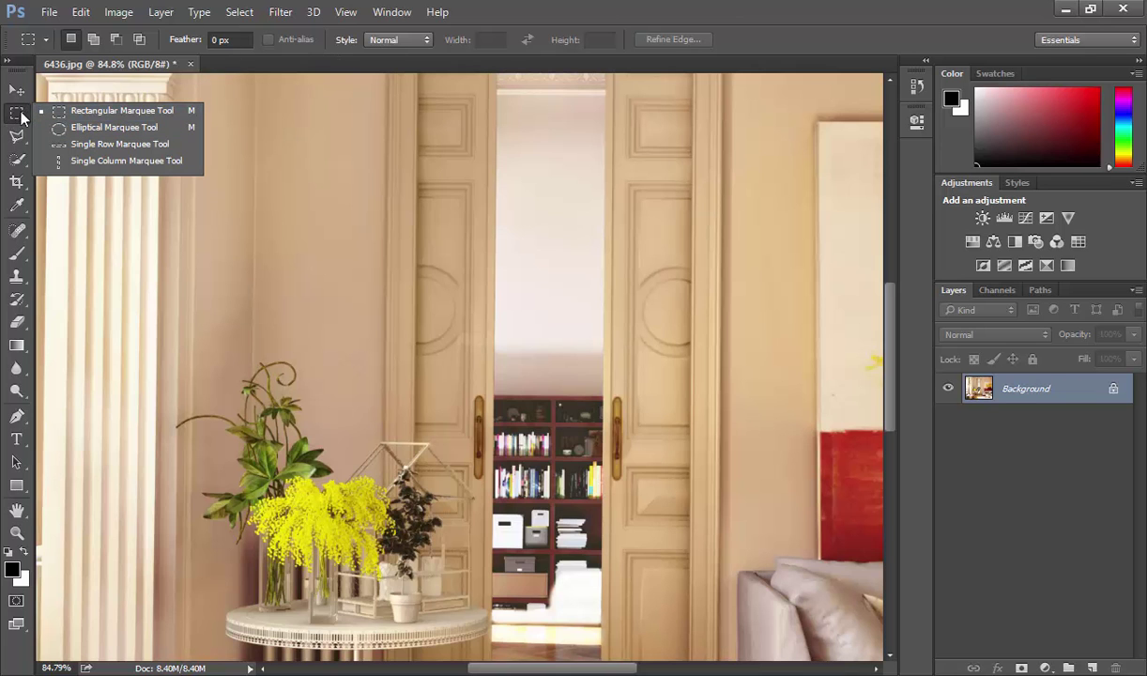
pyautogui.click(122, 110)
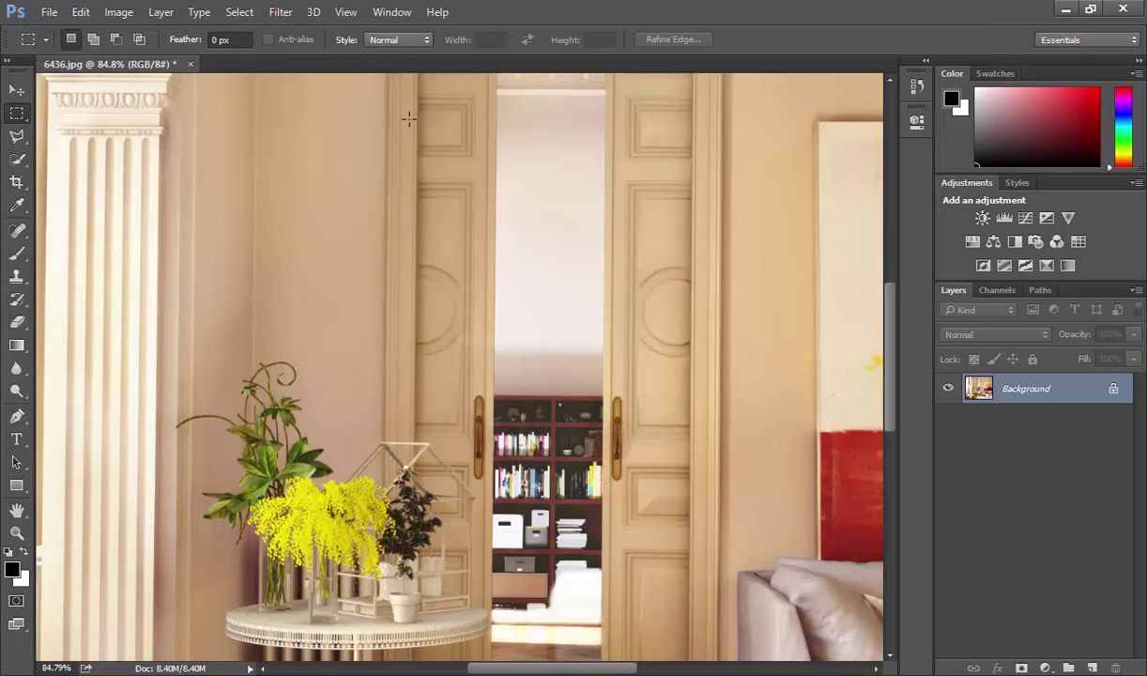
pyautogui.moveTo(294, 216)
pyautogui.mouseDown()
pyautogui.moveTo(447, 238)
pyautogui.moveTo(232, 235)
pyautogui.moveTo(550, 359)
pyautogui.mouseUp()
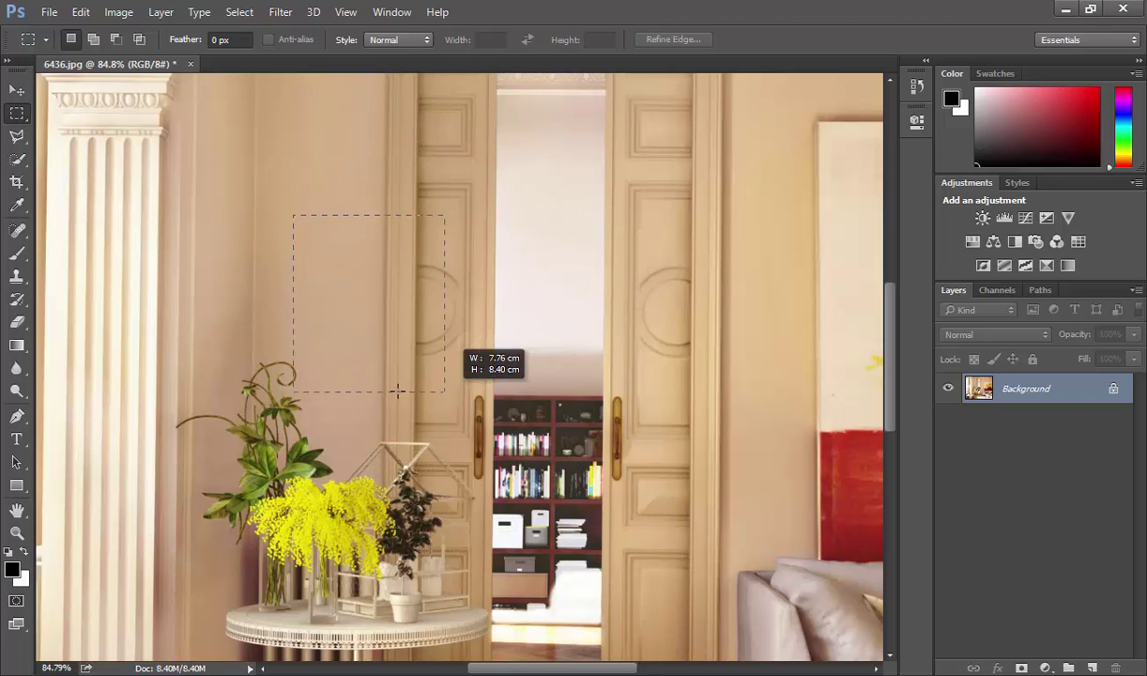
pyautogui.moveTo(550, 359); pyautogui.dragTo(429, 377)
pyautogui.hotkey('ctrl', 'd')
pyautogui.click(416, 39)
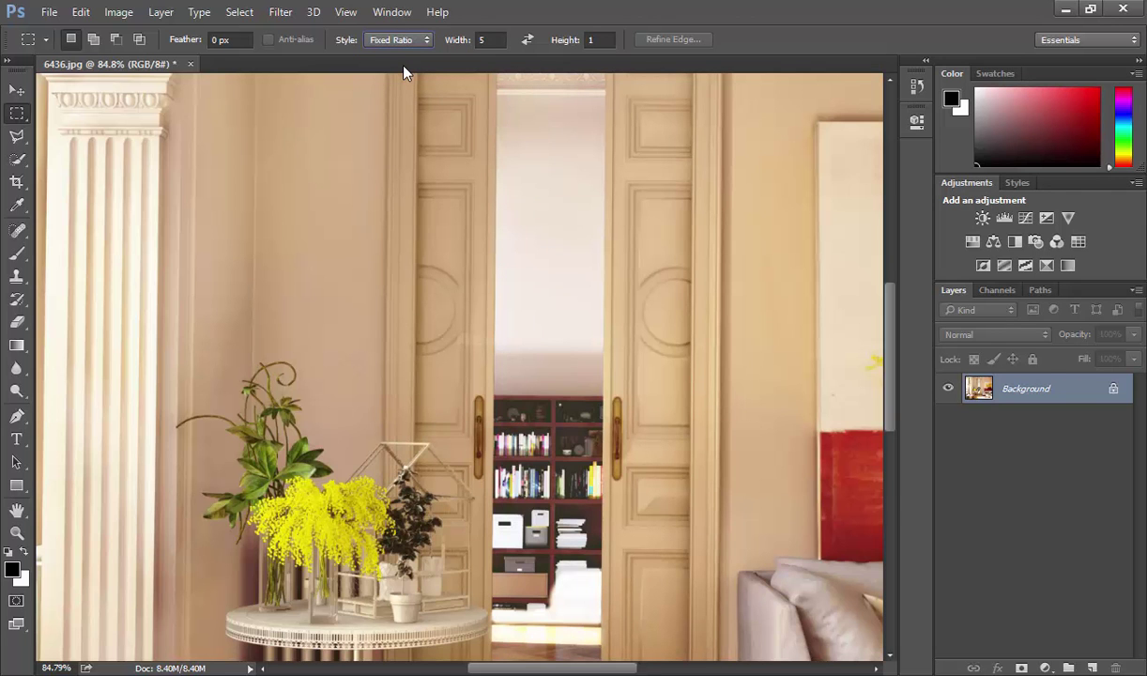
# - Draw a tall 1:5 selection, swap the ratio, and draw a wide 5:1 one
pyautogui.doubleClick(481, 41)
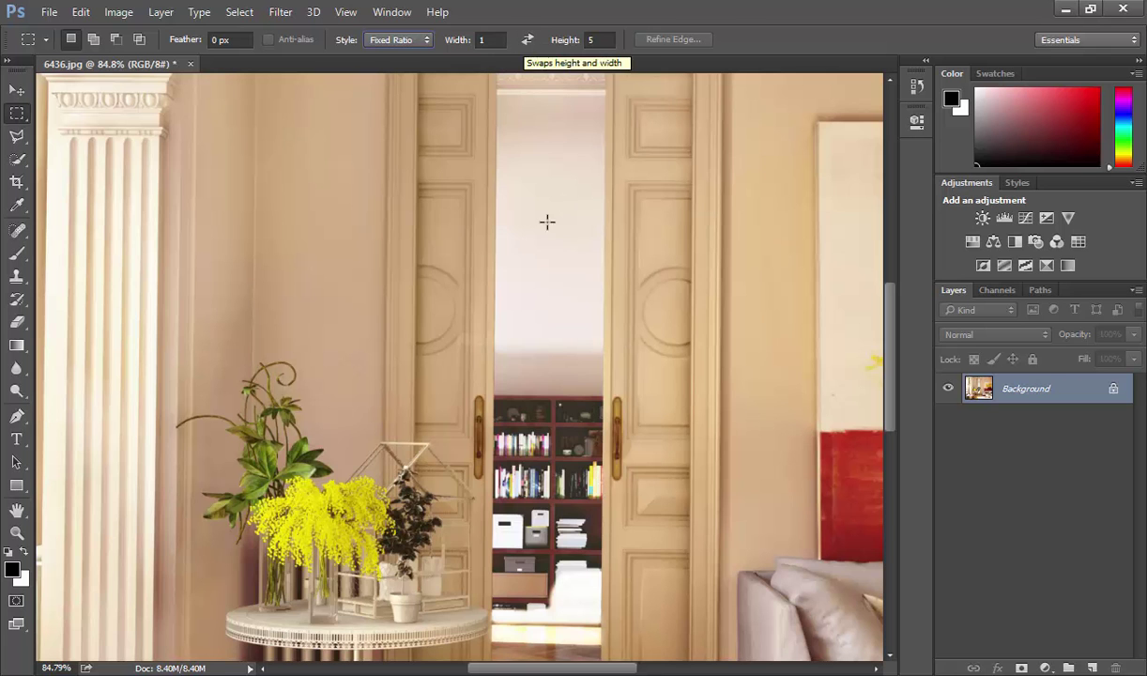
pyautogui.moveTo(359, 272)
pyautogui.mouseDown()
pyautogui.moveTo(511, 341)
pyautogui.moveTo(671, 443)
pyautogui.moveTo(604, 363)
pyautogui.moveTo(680, 390)
pyautogui.moveTo(786, 478)
pyautogui.moveTo(712, 301)
pyautogui.moveTo(741, 349)
pyautogui.moveTo(768, 476)
pyautogui.mouseUp()
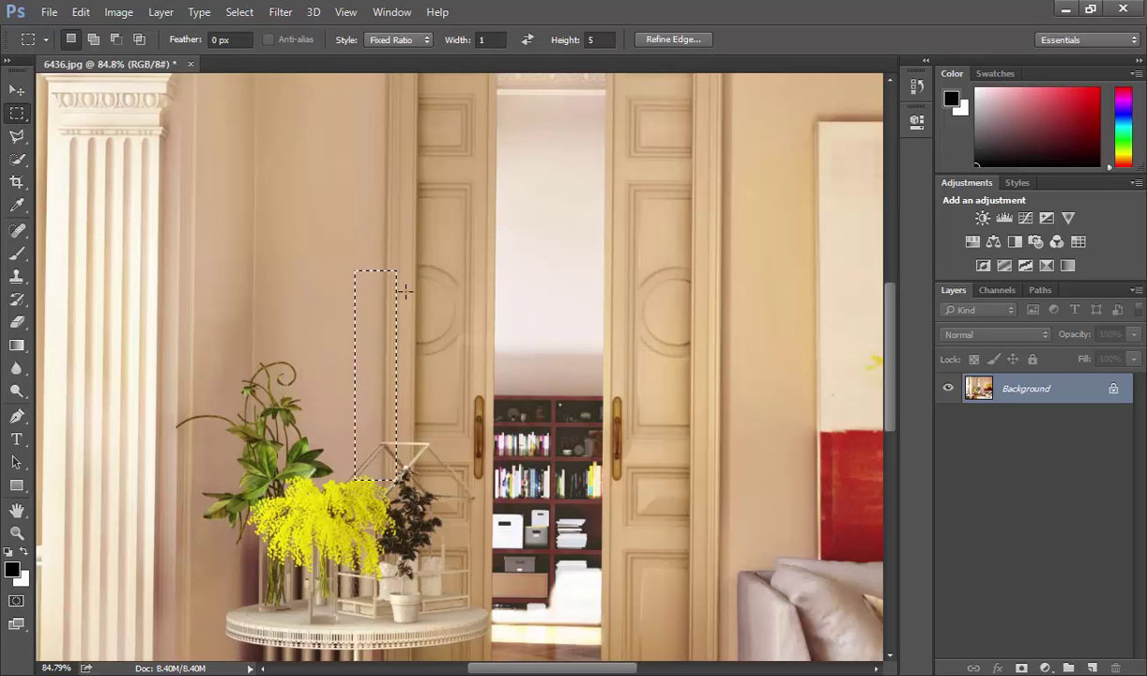
pyautogui.click(527, 39)
pyautogui.moveTo(323, 143)
pyautogui.mouseDown()
pyautogui.moveTo(363, 266)
pyautogui.moveTo(402, 258)
pyautogui.moveTo(591, 318)
pyautogui.mouseUp()
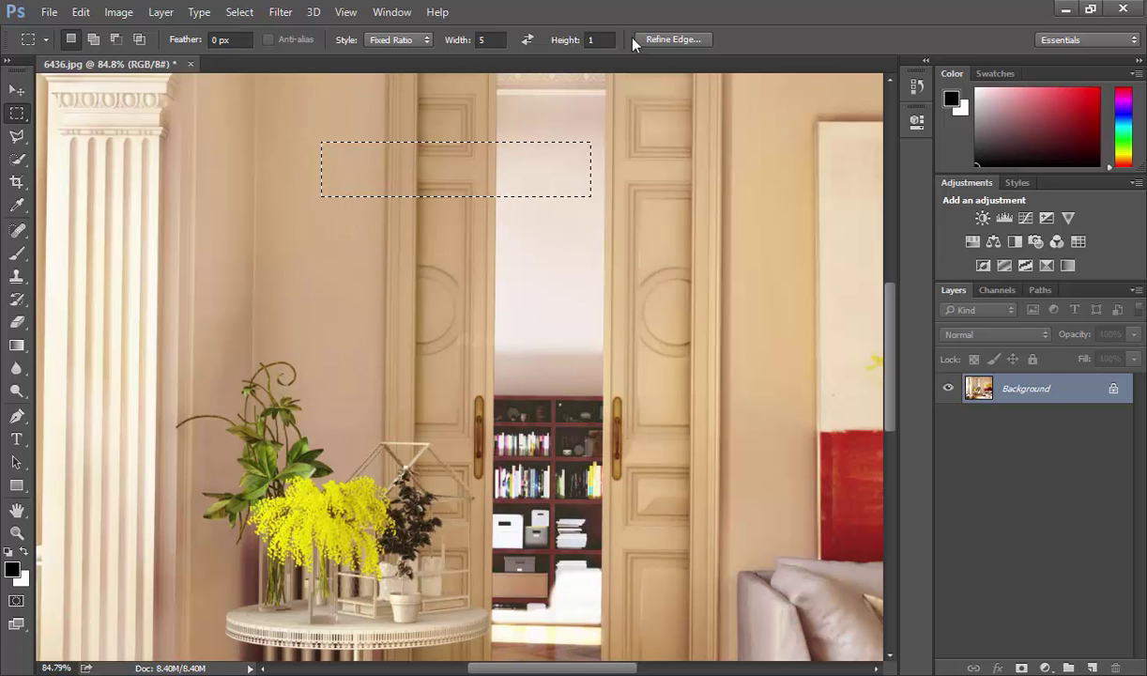
# - Change the ratio to 1:2 and draw a tall 1:2 selection on the wall
pyautogui.click(598, 41)
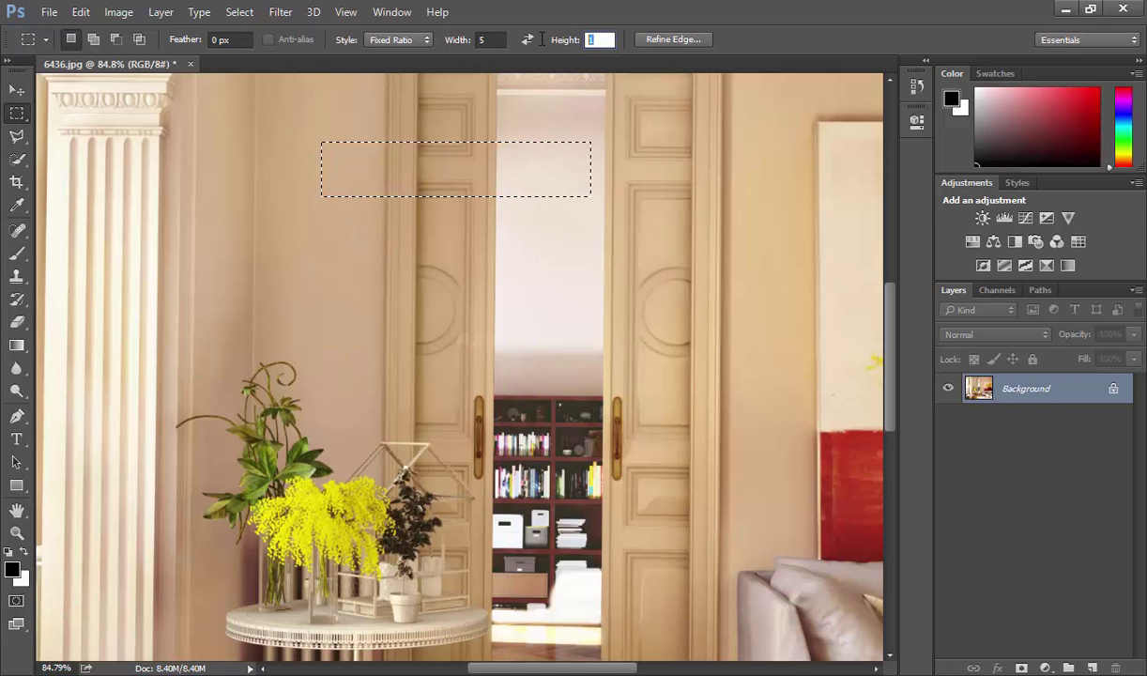
pyautogui.write('2')
pyautogui.click(497, 39)
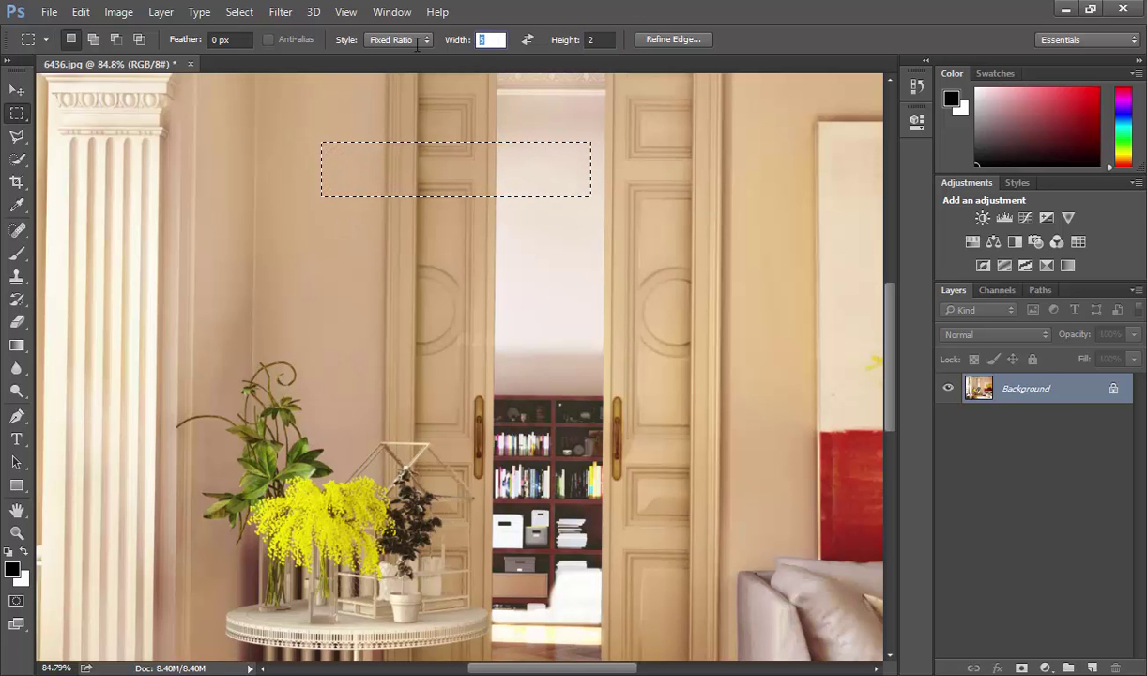
pyautogui.write('2')
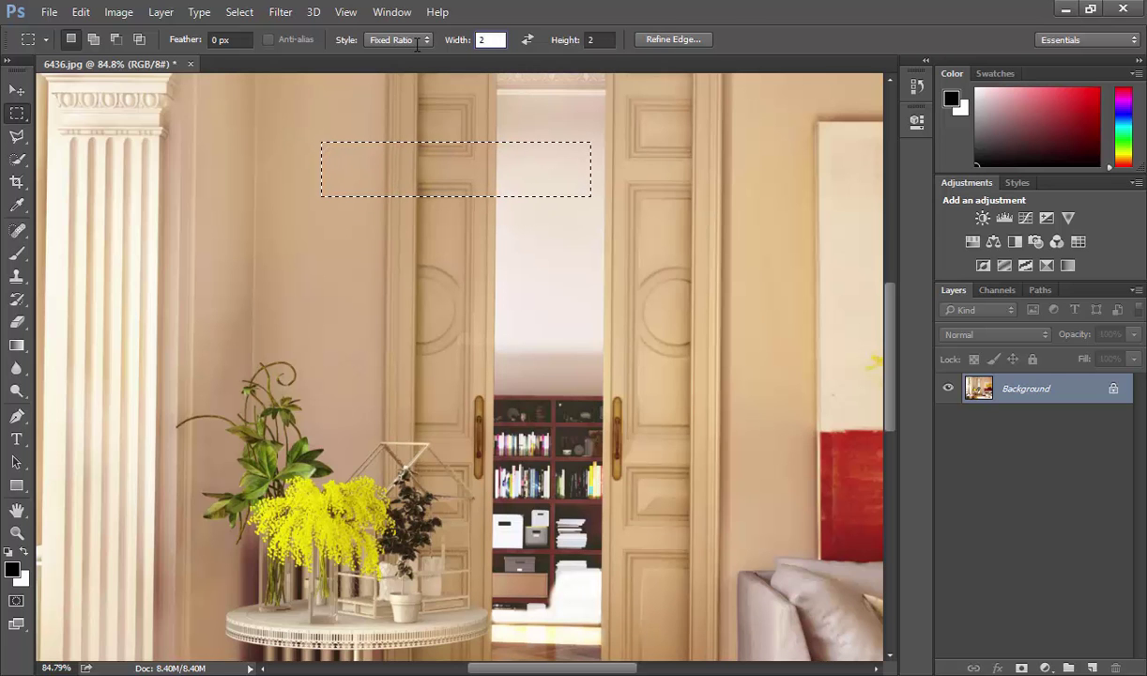
pyautogui.moveTo(374, 229); pyautogui.dragTo(313, 296)
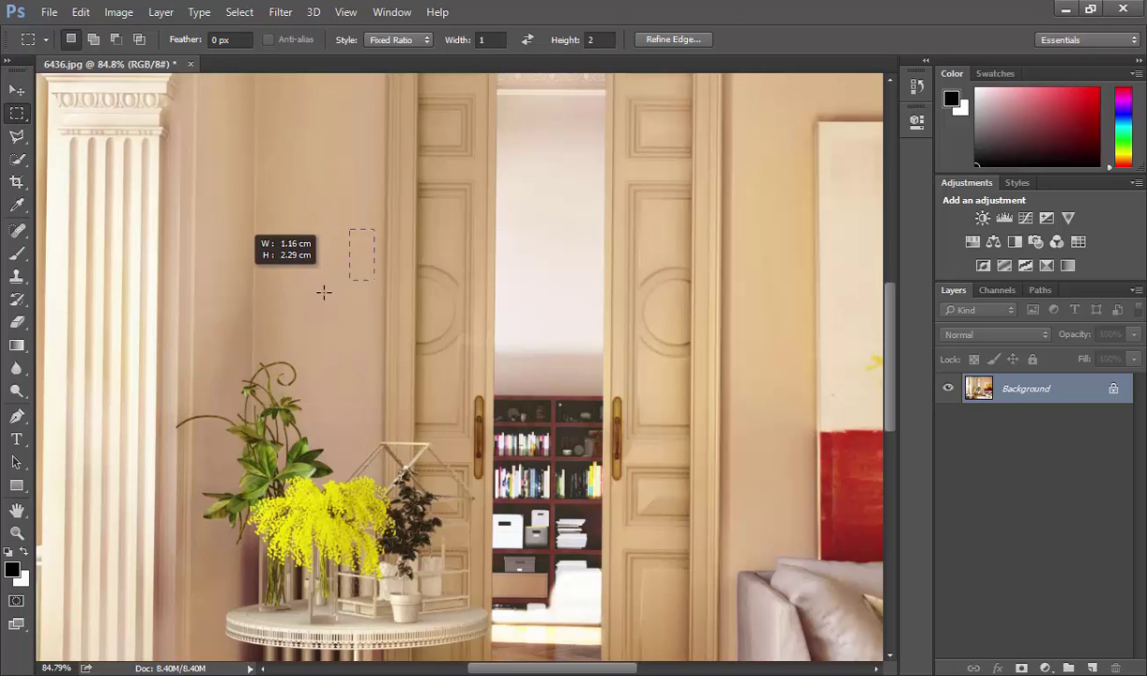
pyautogui.moveTo(346, 245); pyautogui.dragTo(337, 303)
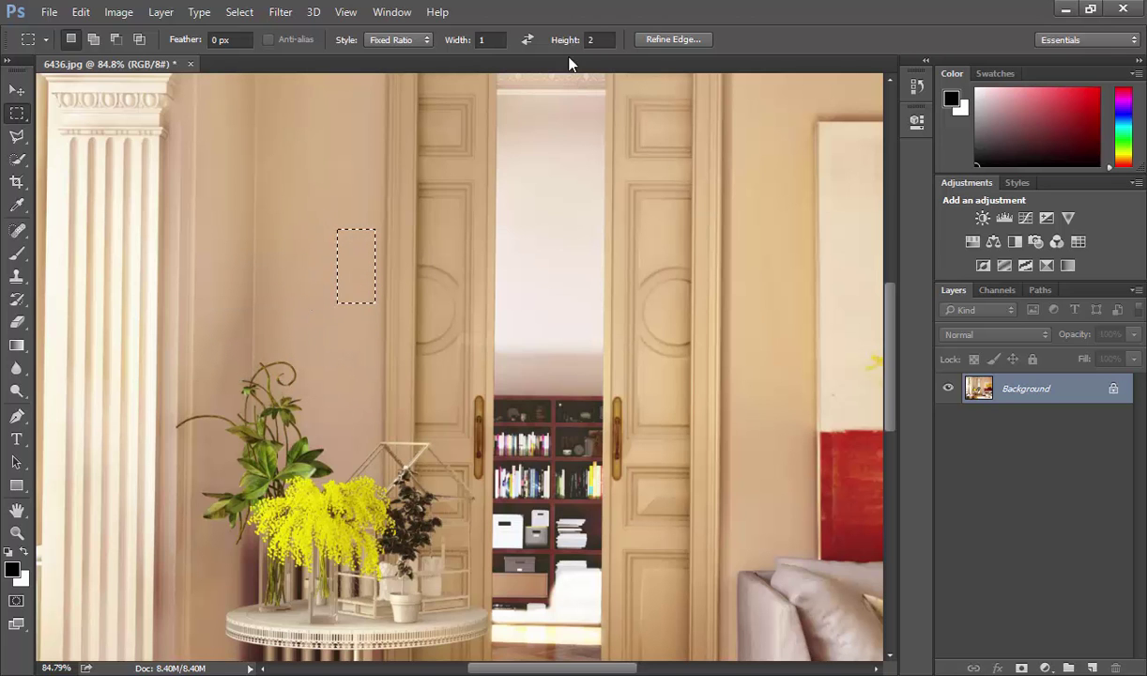
# - Set the Fixed Ratio to 3:3 and draw a square selection beside the doors
pyautogui.click(484, 39)
pyautogui.click(610, 39)
pyautogui.write('3')
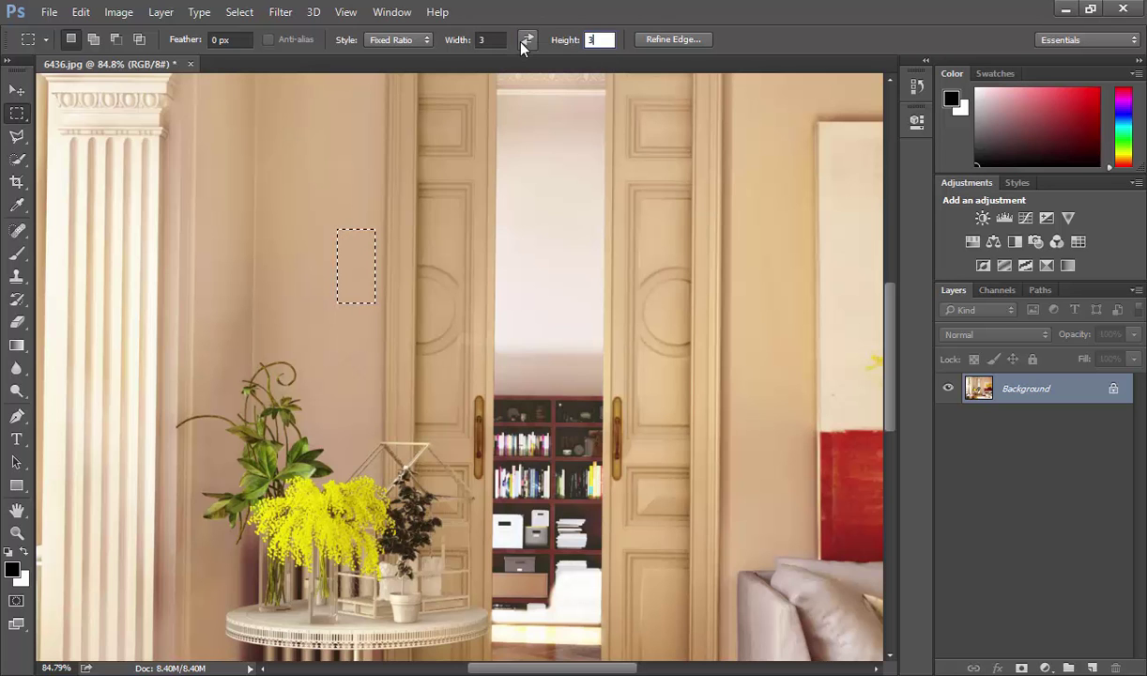
pyautogui.click(431, 189)
pyautogui.moveTo(430, 189); pyautogui.dragTo(302, 321)
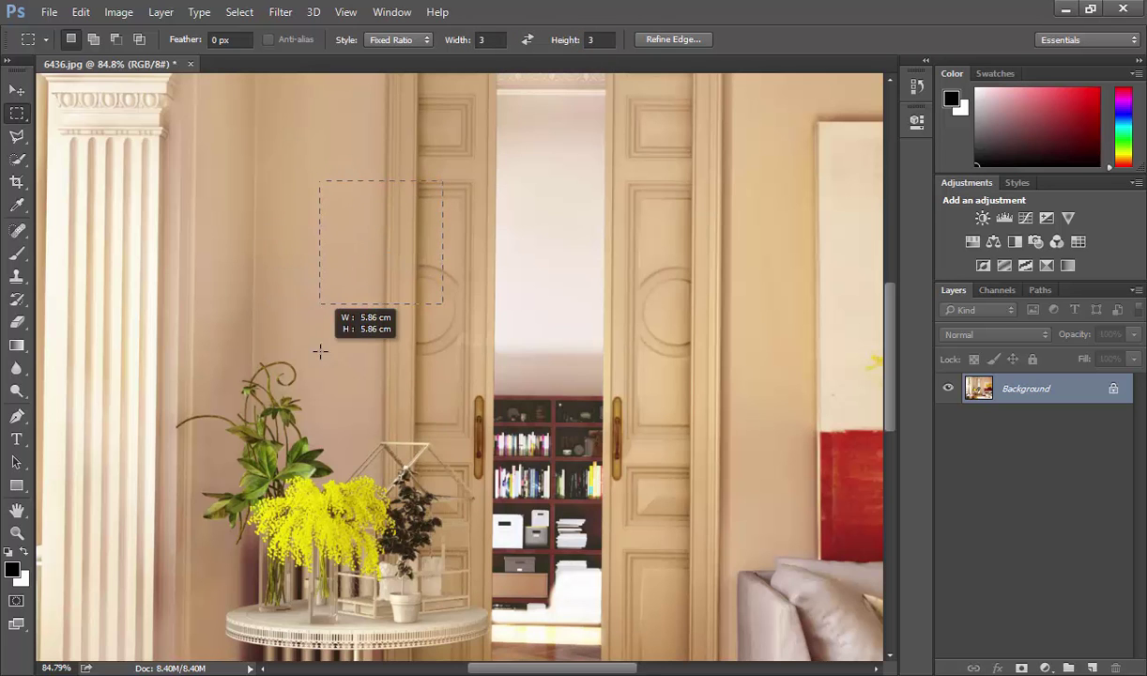
pyautogui.moveTo(302, 321); pyautogui.dragTo(319, 303)
pyautogui.click(394, 40)
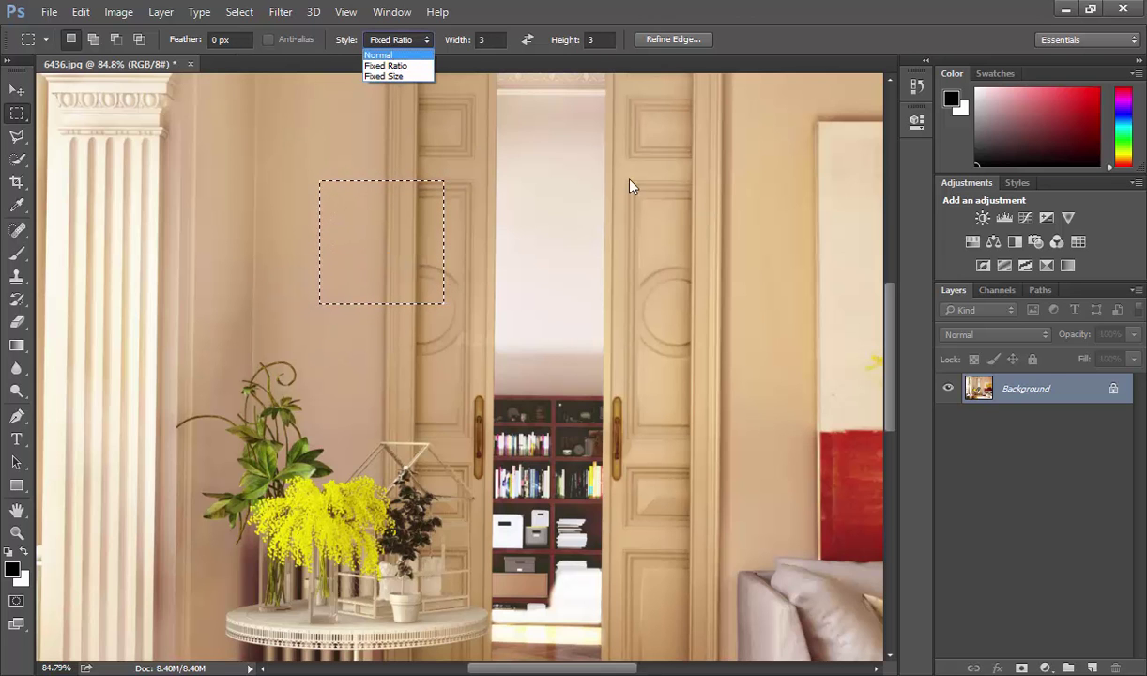
# - Place Fixed Size selections of 25 × 64, 50 × 100 and swapped 100 × 50 px
pyautogui.click(400, 76)
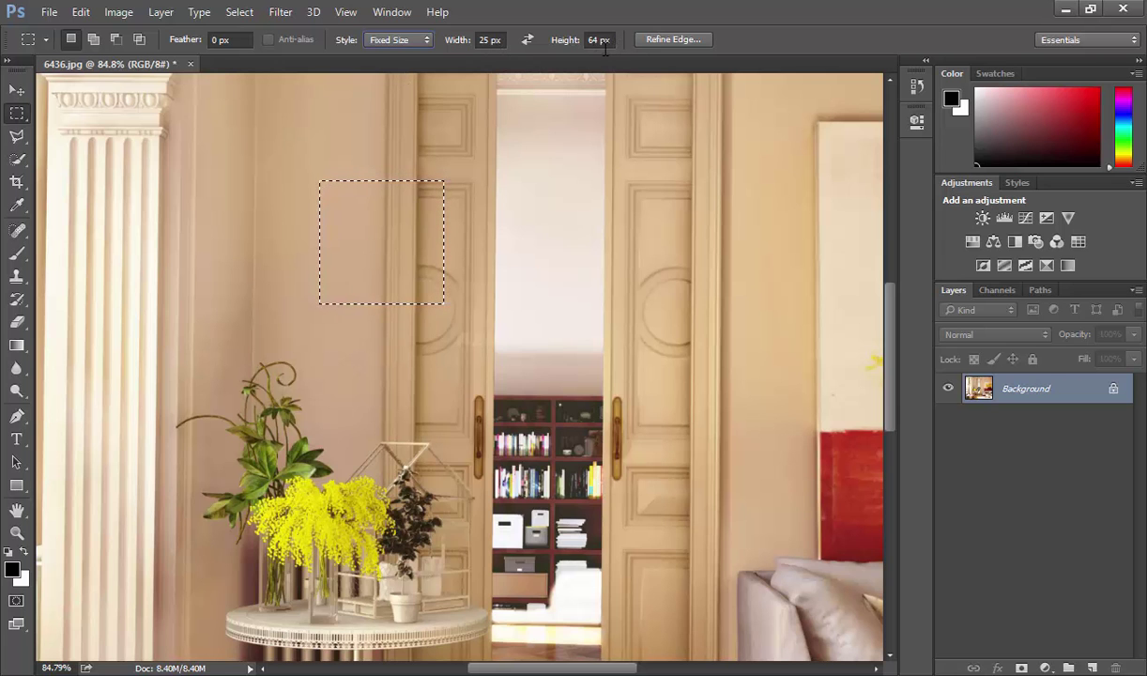
pyautogui.moveTo(273, 138)
pyautogui.mouseDown()
pyautogui.moveTo(342, 167)
pyautogui.moveTo(284, 186)
pyautogui.mouseUp()
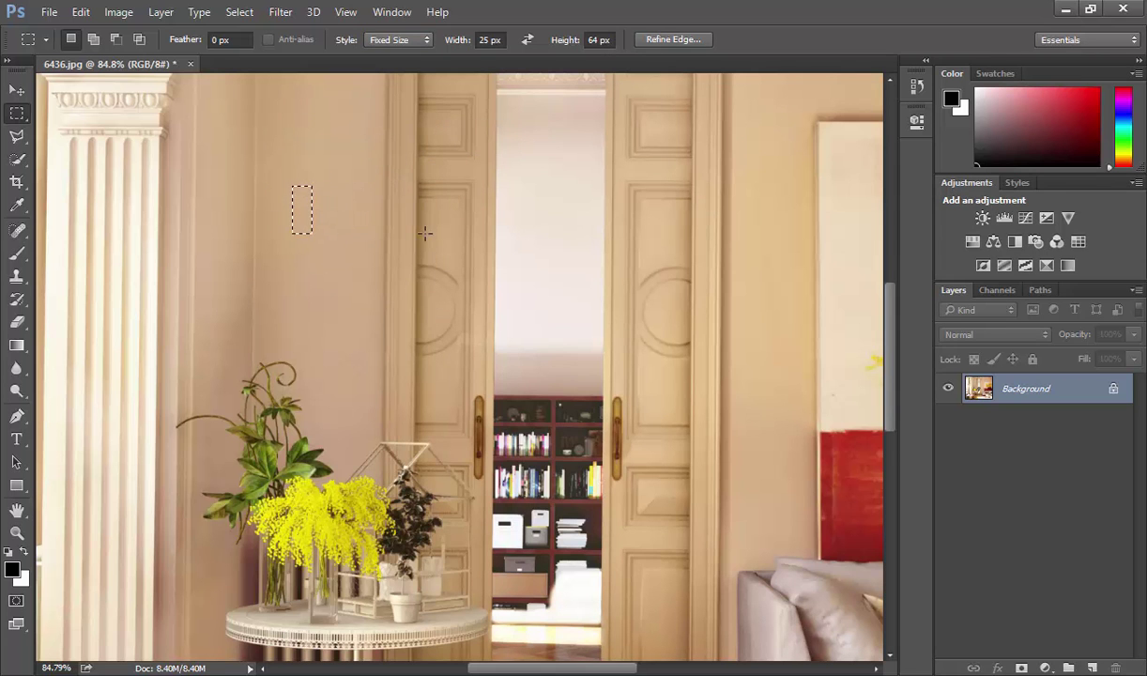
pyautogui.click(498, 41)
pyautogui.write('50')
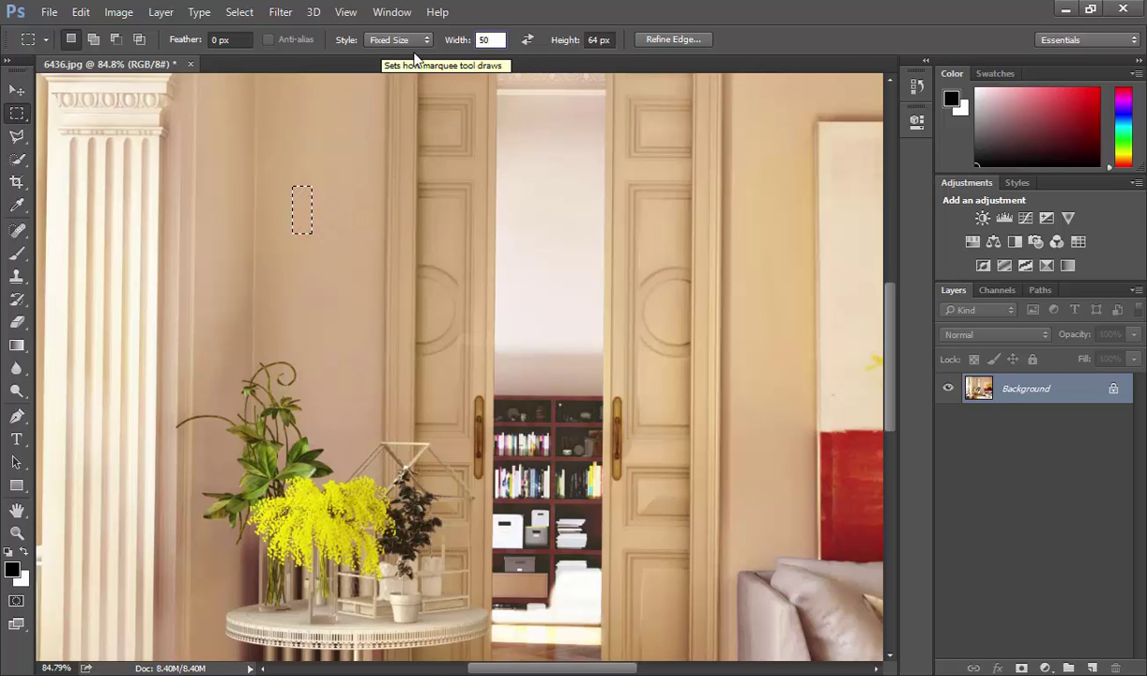
pyautogui.click(586, 39)
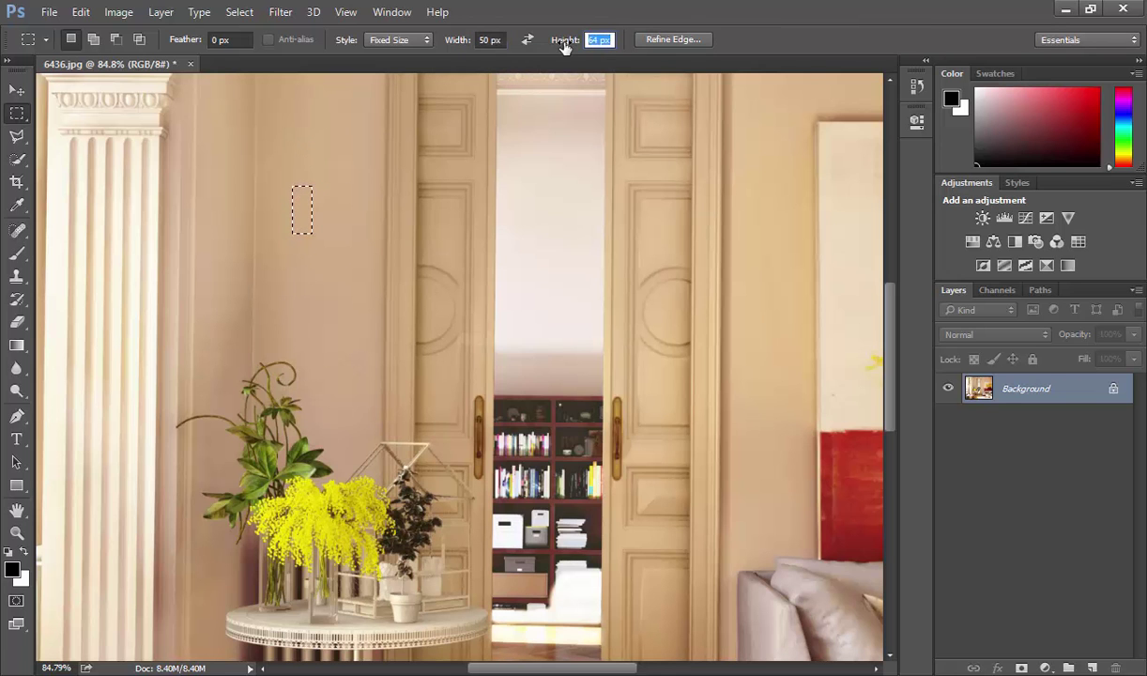
pyautogui.write('100')
pyautogui.moveTo(387, 180); pyautogui.dragTo(298, 174)
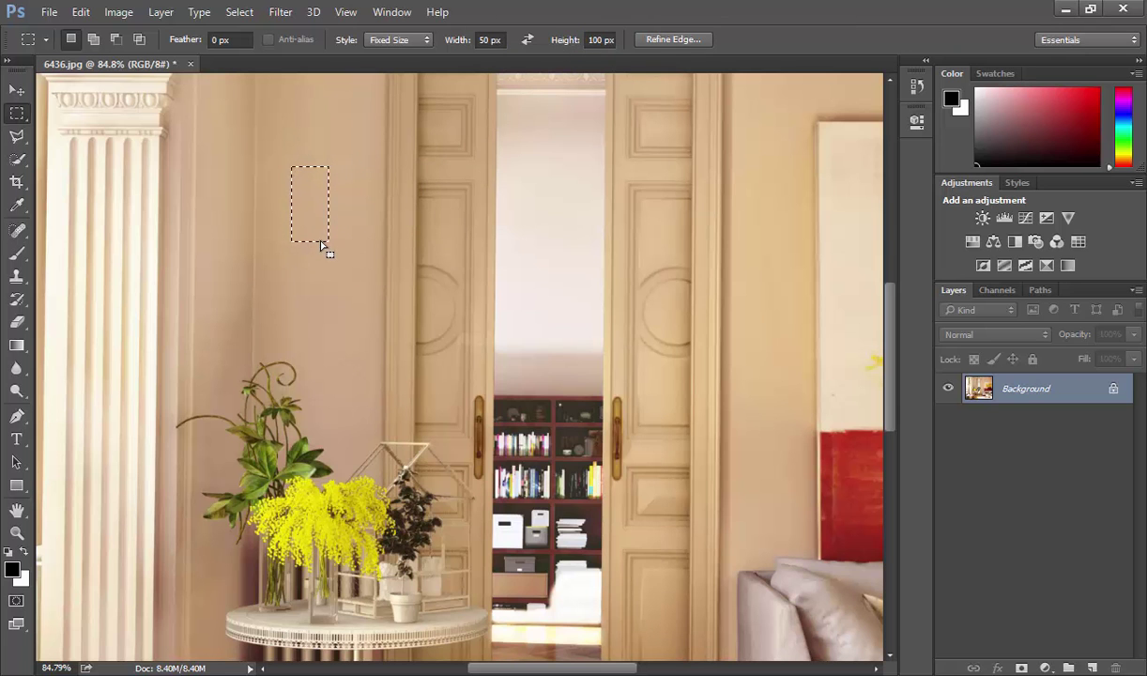
pyautogui.click(527, 40)
pyautogui.moveTo(384, 218); pyautogui.dragTo(303, 203)
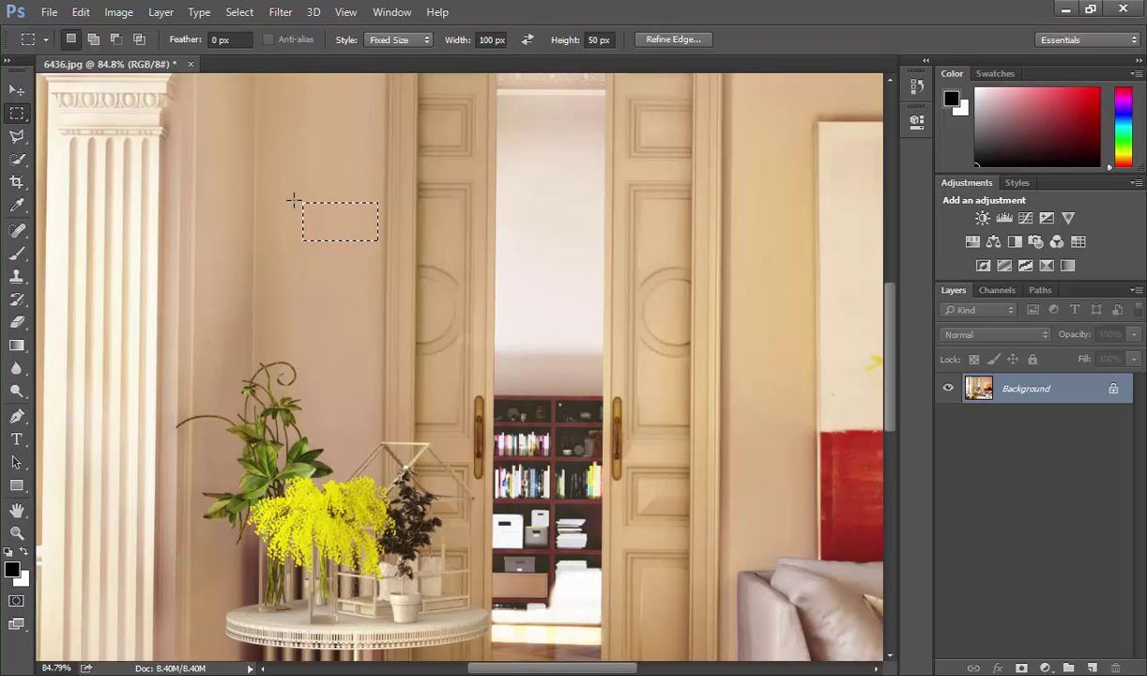
# - Set the fixed size to 23 × 57 px and place that selection beside the column
pyautogui.click(396, 42)
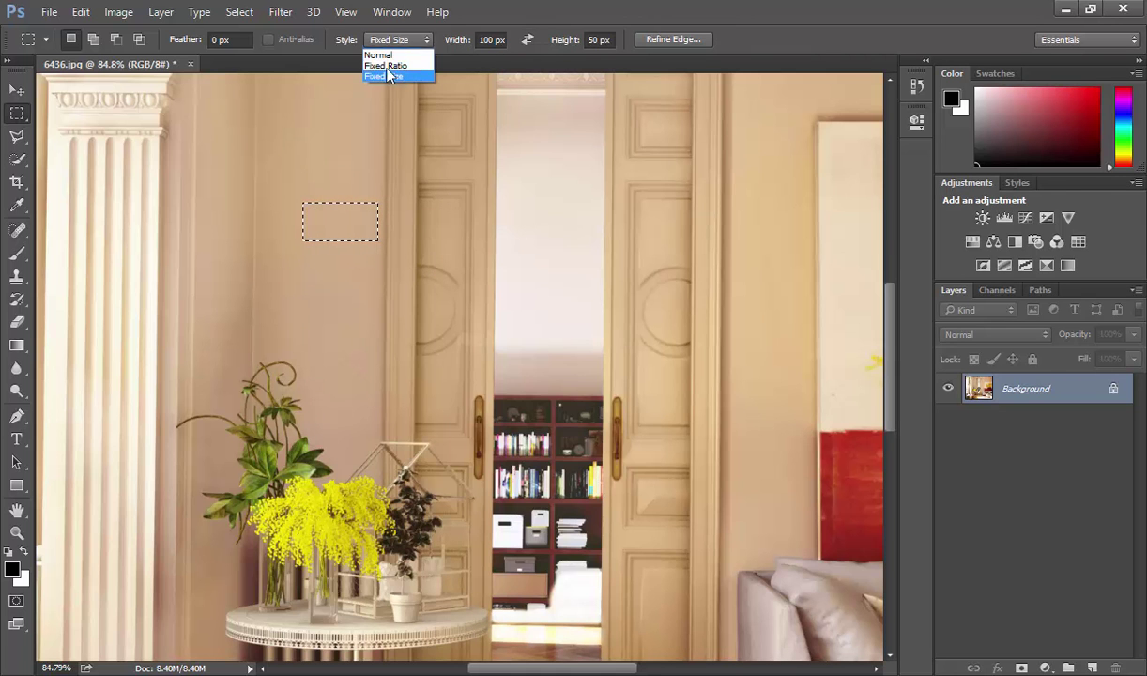
pyautogui.click(503, 45)
pyautogui.click(470, 40)
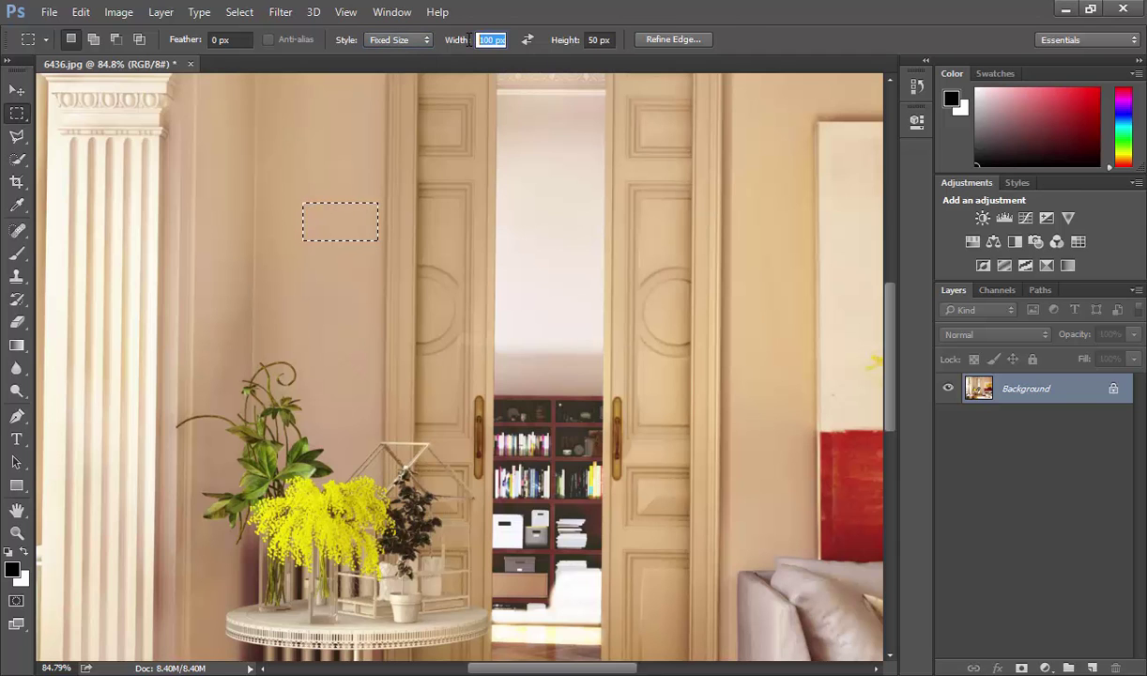
pyautogui.write('23')
pyautogui.press('Tab')
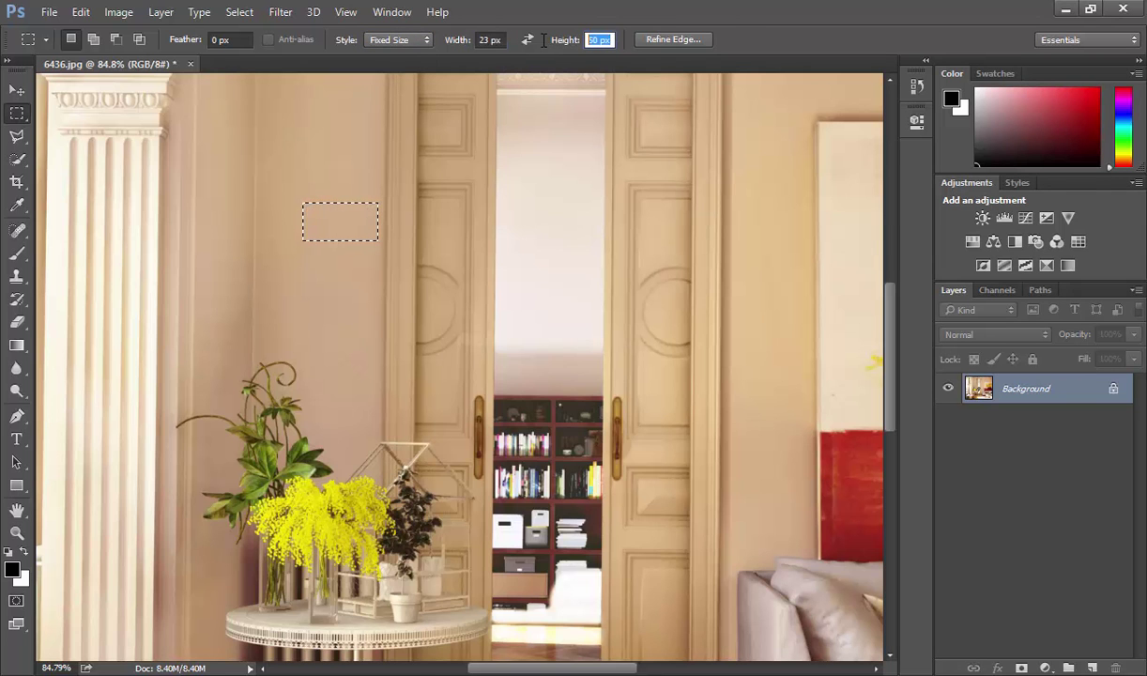
pyautogui.write('57')
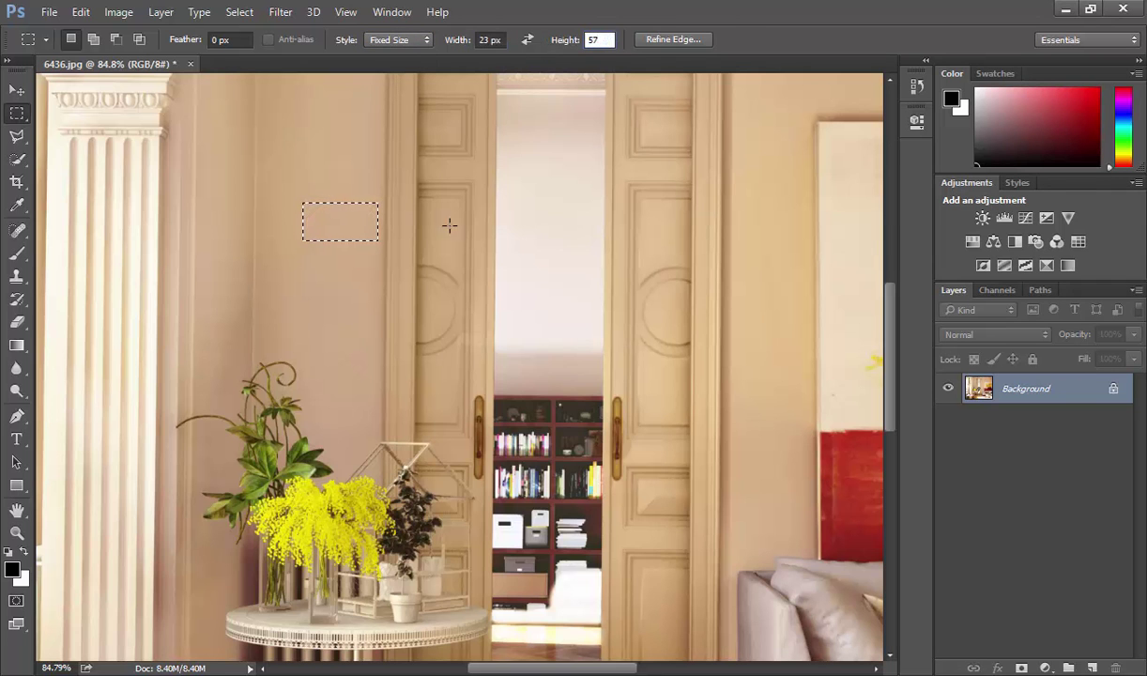
pyautogui.click(289, 185)
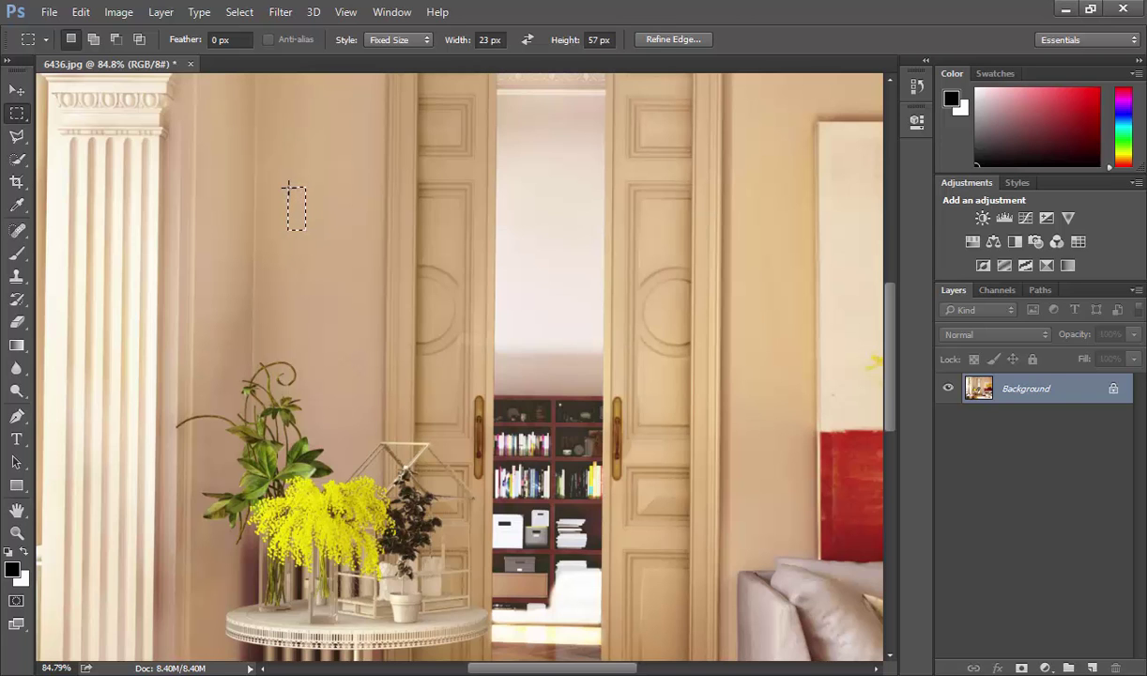
pyautogui.click(392, 41)
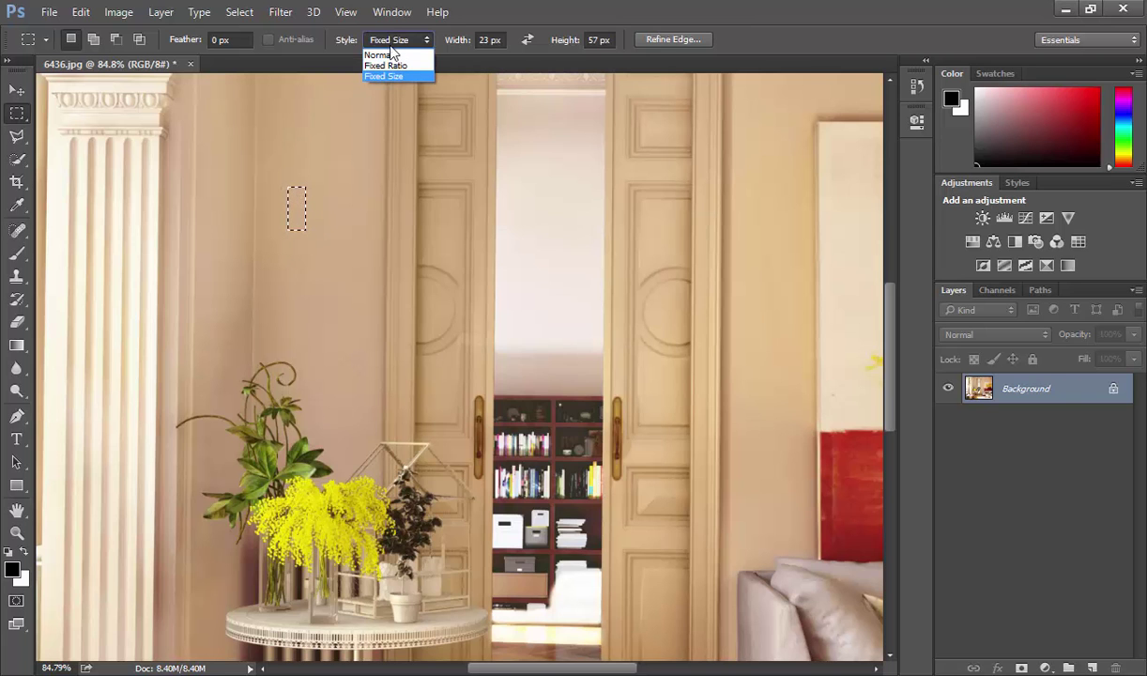
# - Set the marquee Style to Normal after cycling through Fixed Ratio and Fixed Size
pyautogui.click(380, 55)
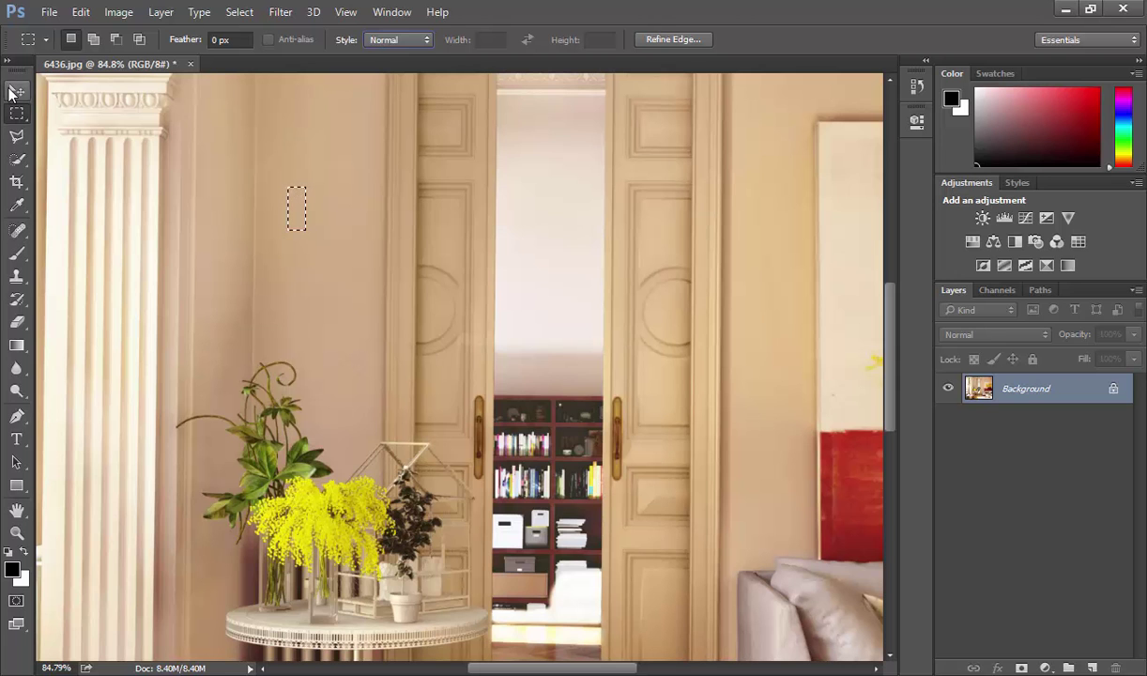
pyautogui.click(386, 43)
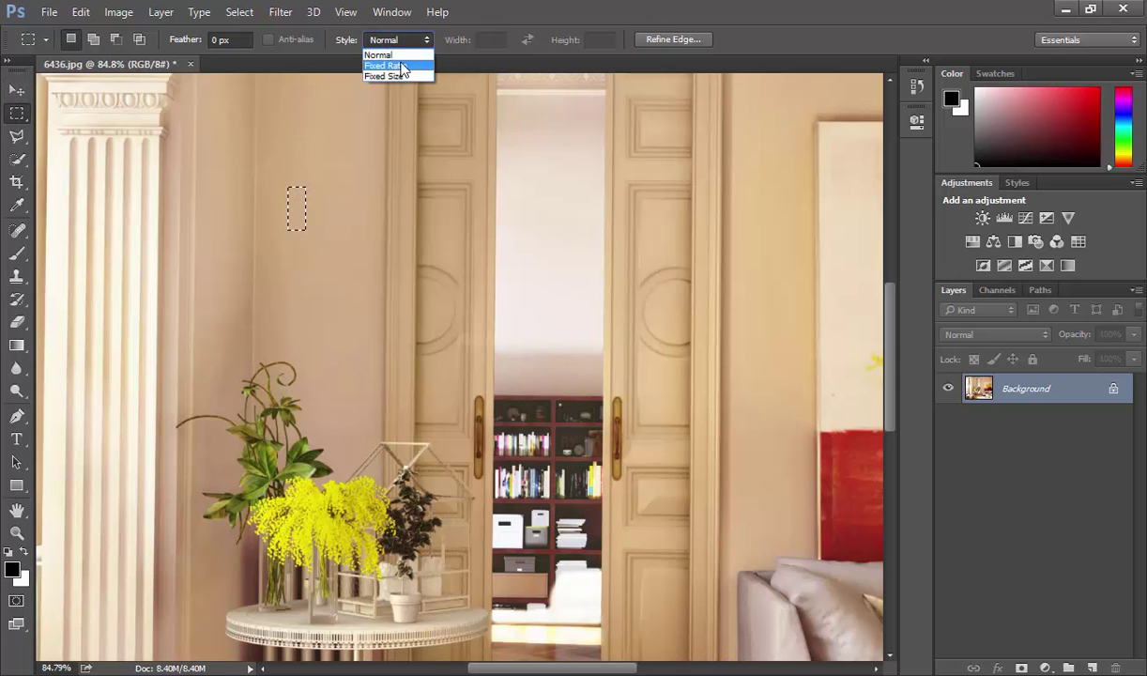
pyautogui.click(468, 44)
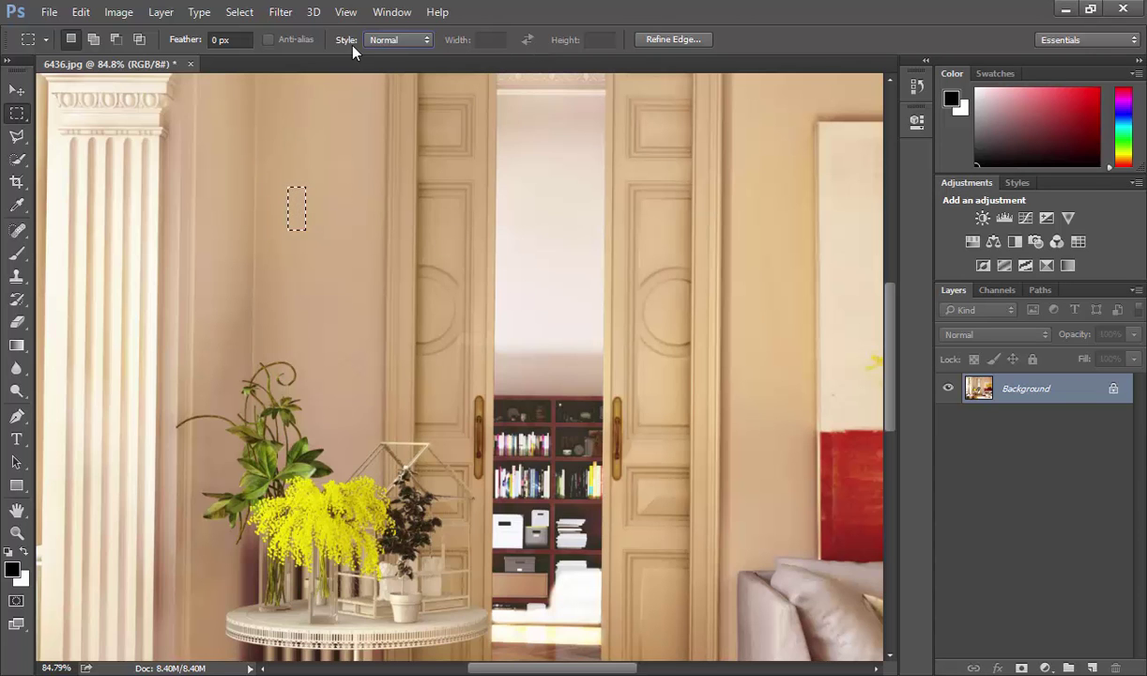
pyautogui.click(408, 39)
pyautogui.click(387, 66)
pyautogui.click(394, 41)
pyautogui.click(387, 79)
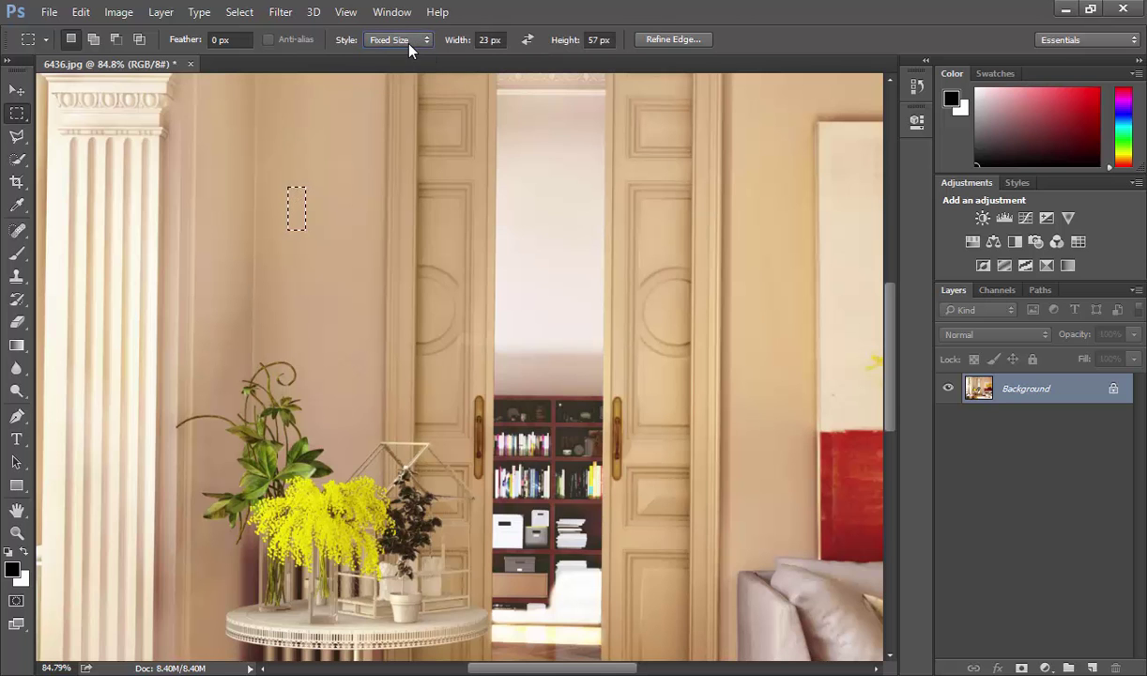
pyautogui.click(408, 42)
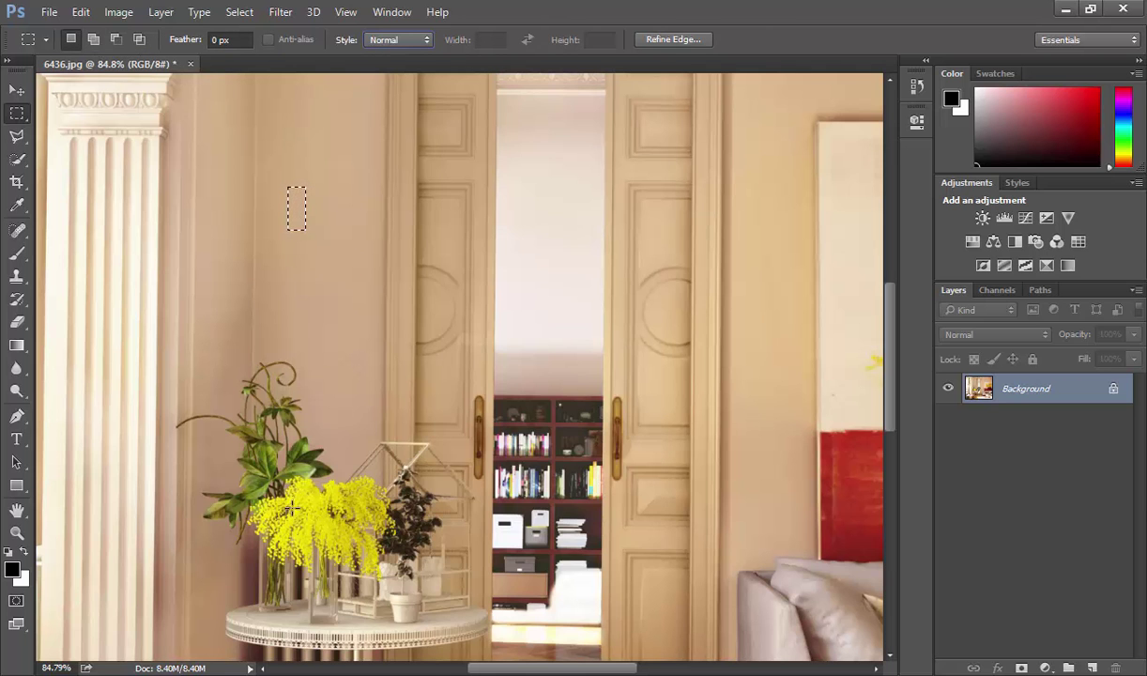
# - Draw a rectangle around the yellow flowers, preview it in Refine Edge, then close it
pyautogui.moveTo(284, 501)
pyautogui.mouseDown()
pyautogui.moveTo(374, 561)
pyautogui.moveTo(379, 551)
pyautogui.mouseUp()
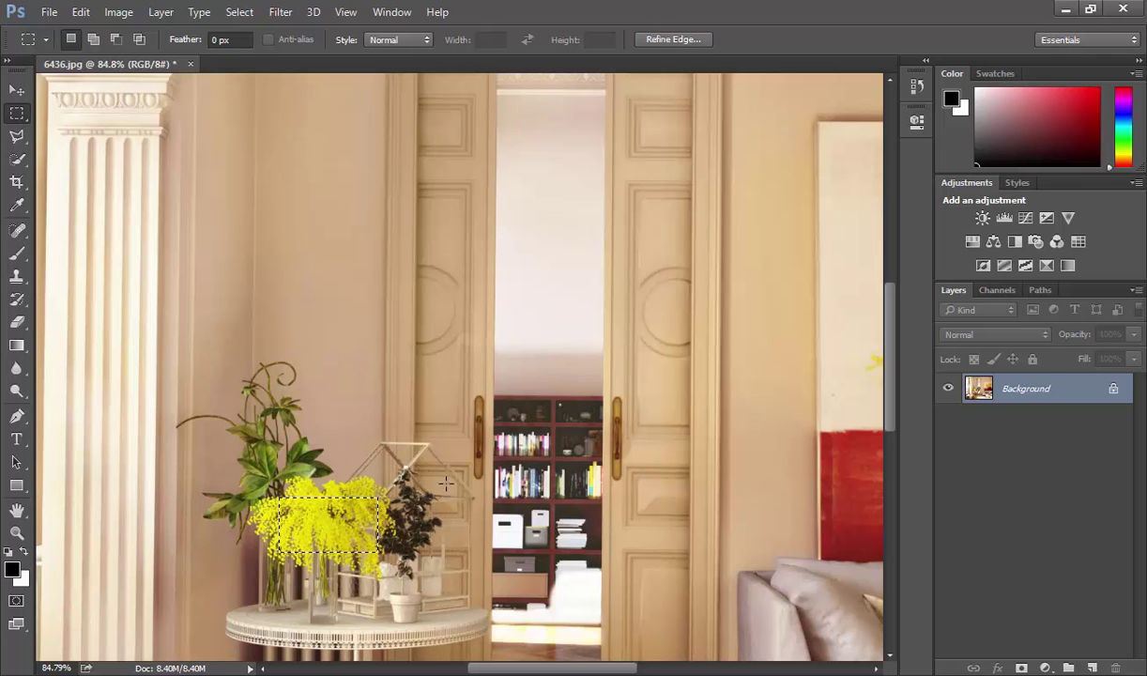
pyautogui.click(672, 41)
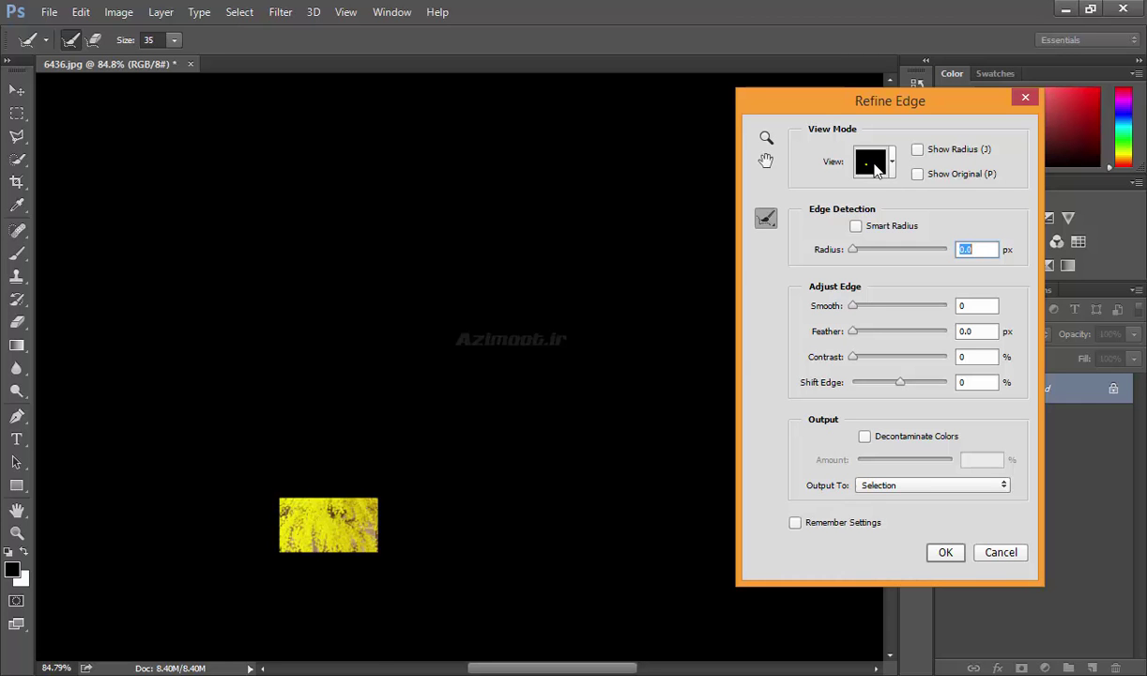
pyautogui.click(999, 553)
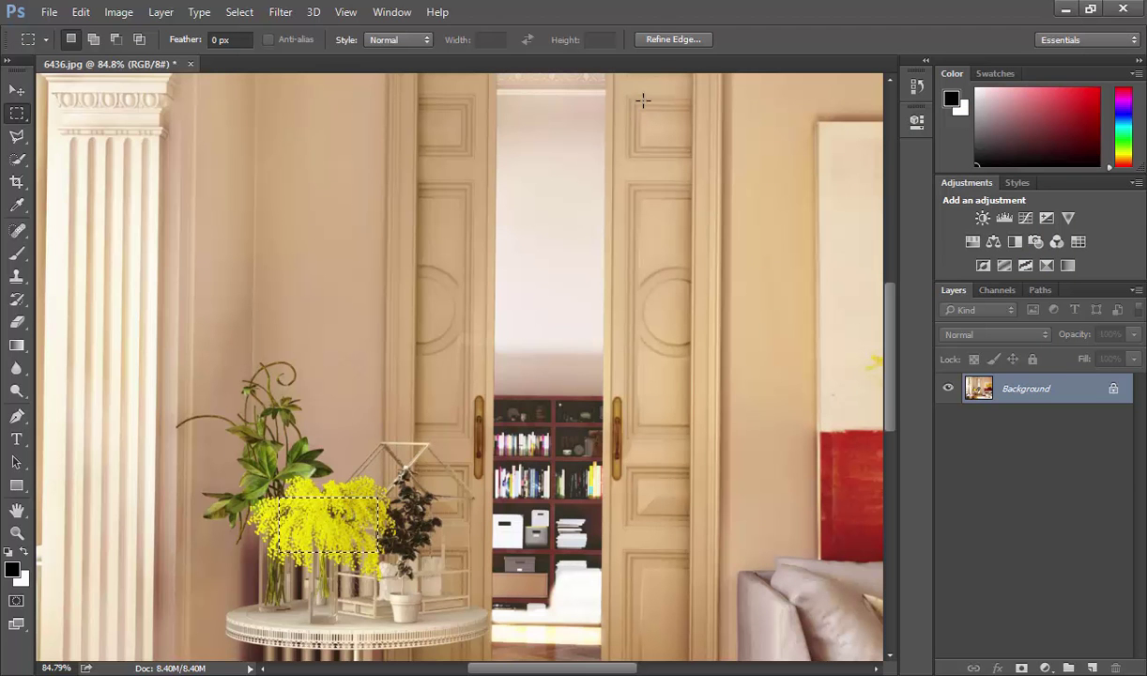
# - Preview the flower selection in Refine Edge view modes, from Overlay to On White, ending On Black
pyautogui.click(680, 39)
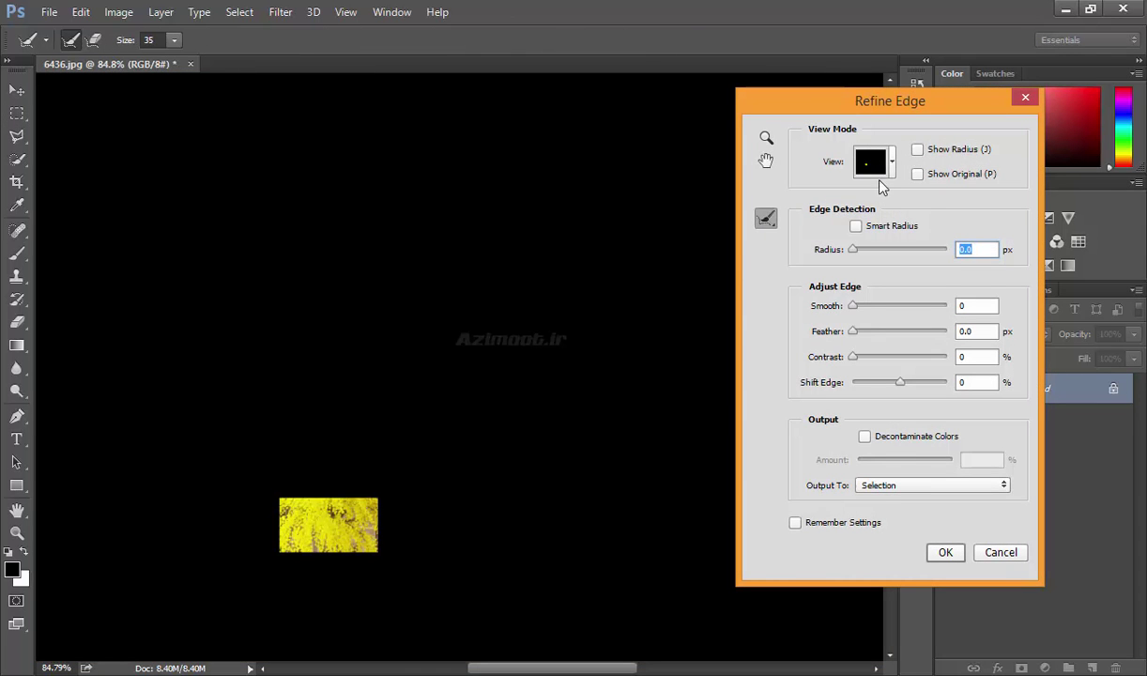
pyautogui.click(891, 175)
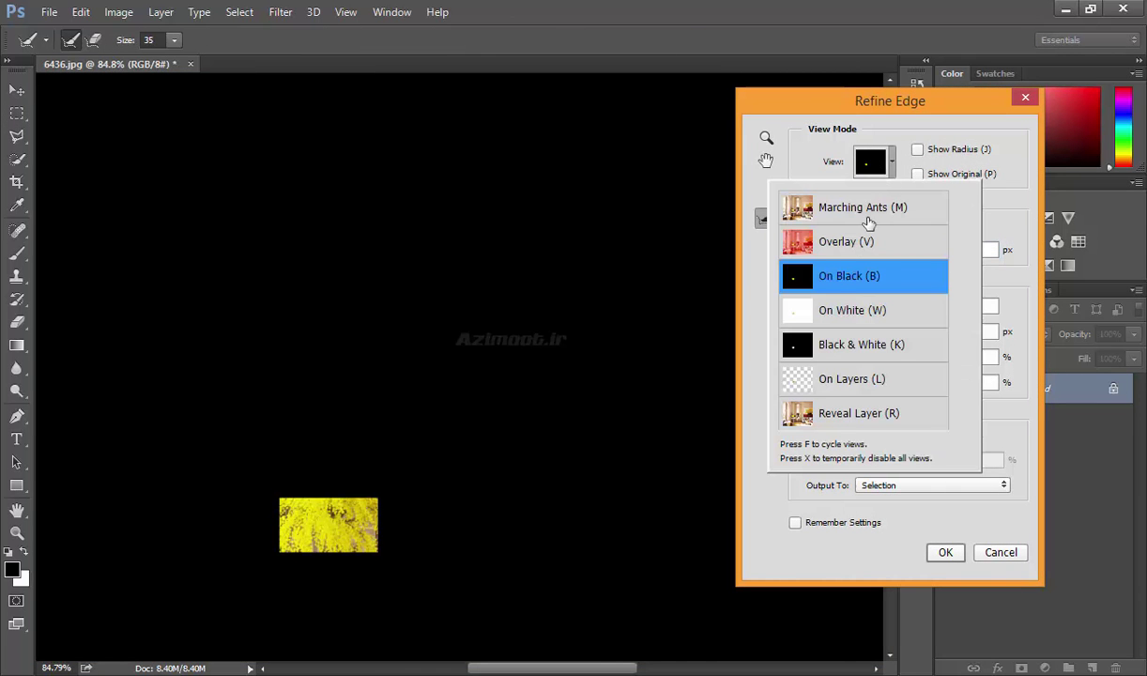
pyautogui.click(849, 249)
pyautogui.click(809, 209)
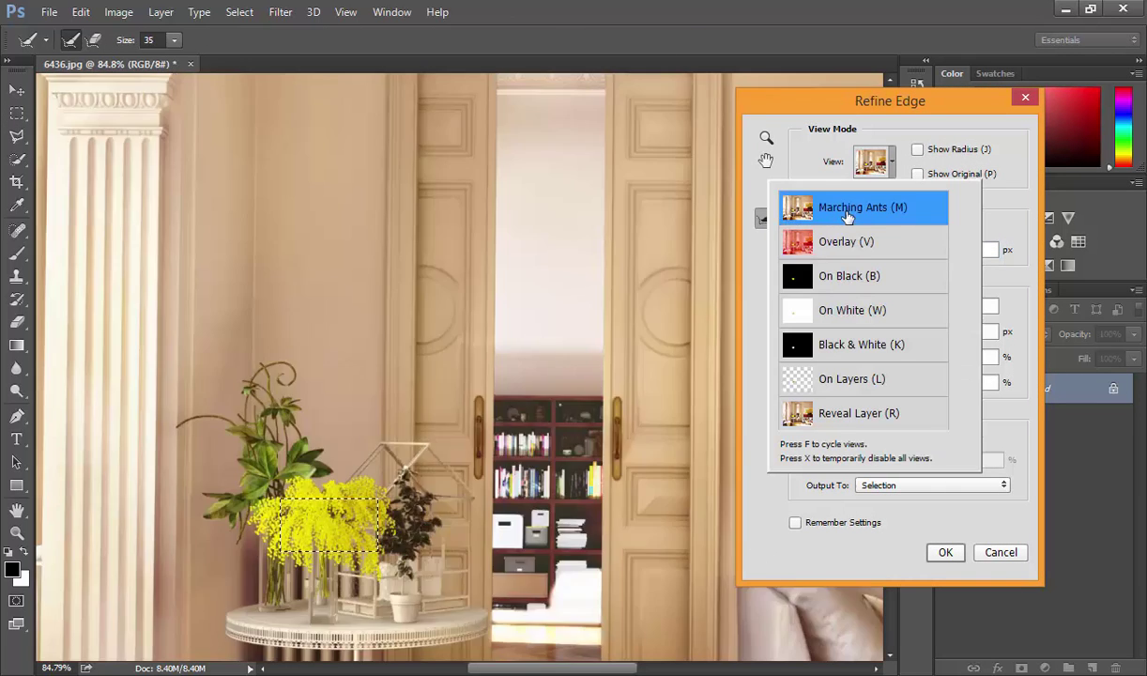
pyautogui.click(851, 379)
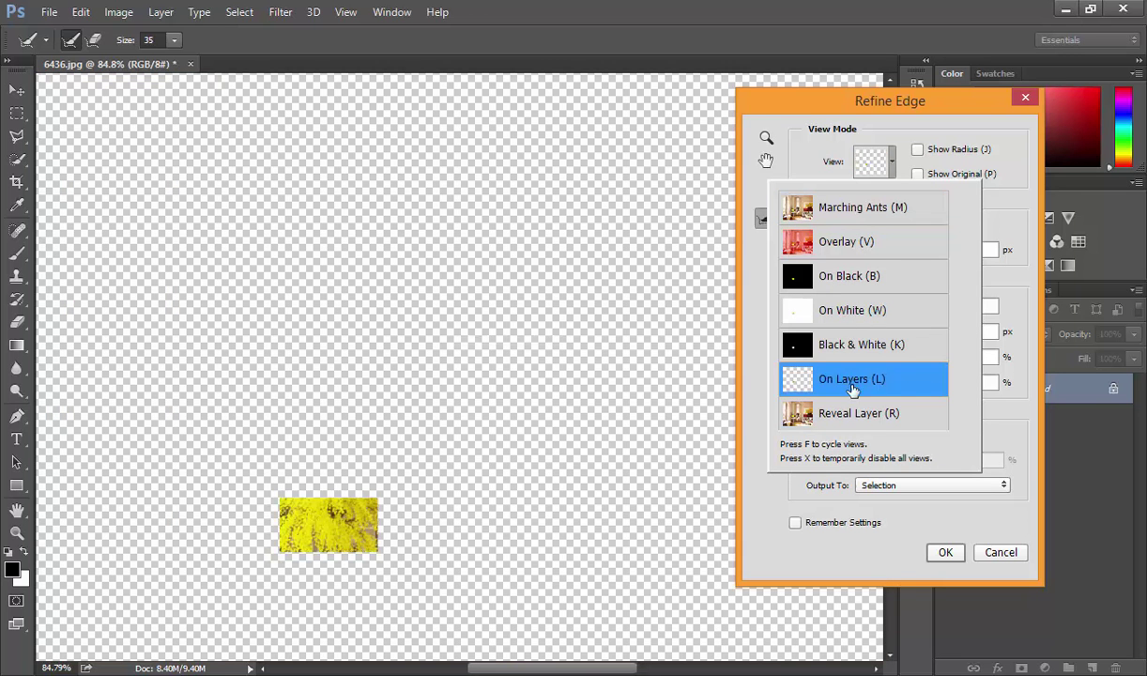
pyautogui.click(813, 413)
pyautogui.click(822, 342)
pyautogui.click(859, 313)
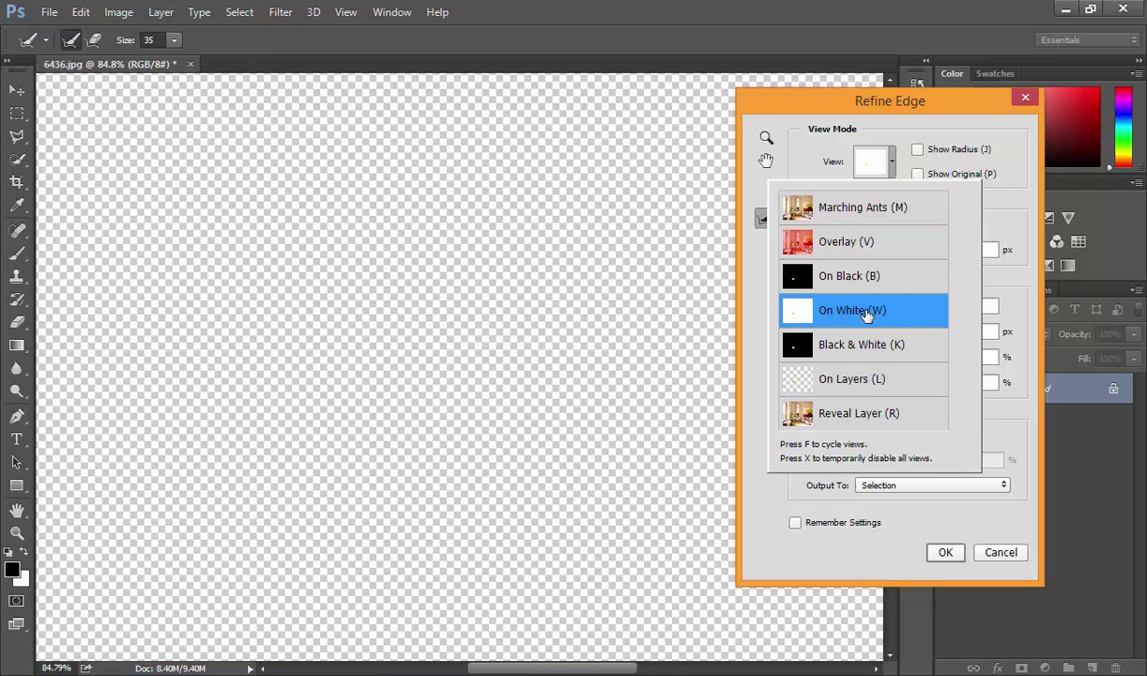
pyautogui.click(849, 281)
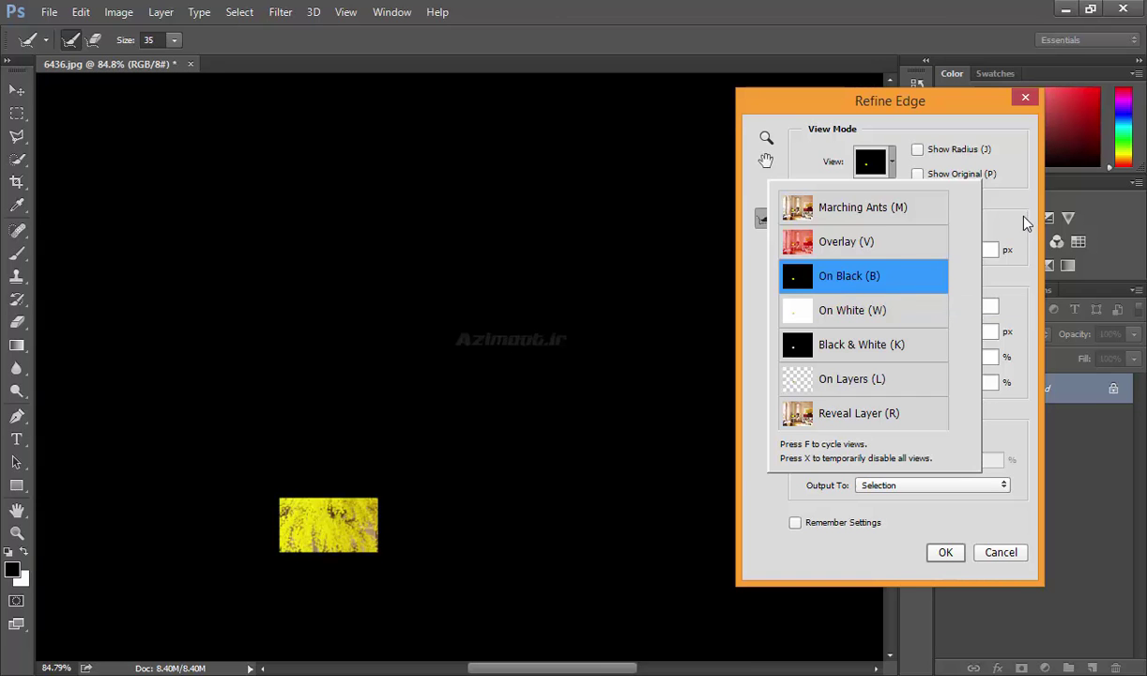
pyautogui.click(974, 203)
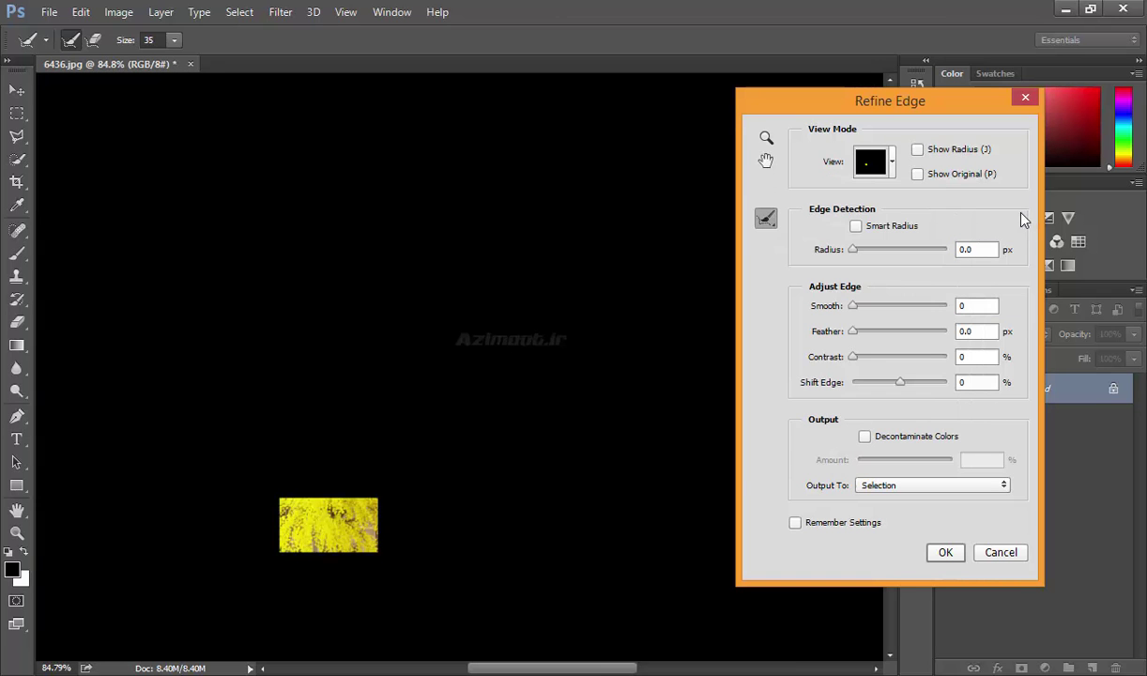
pyautogui.click(766, 138)
# - Zoom and pan the Refine Edge preview to centre the flowers; nudge Radius to about 5.5 px
pyautogui.moveTo(402, 464)
pyautogui.mouseDown()
pyautogui.moveTo(420, 465)
pyautogui.moveTo(397, 472)
pyautogui.mouseUp()
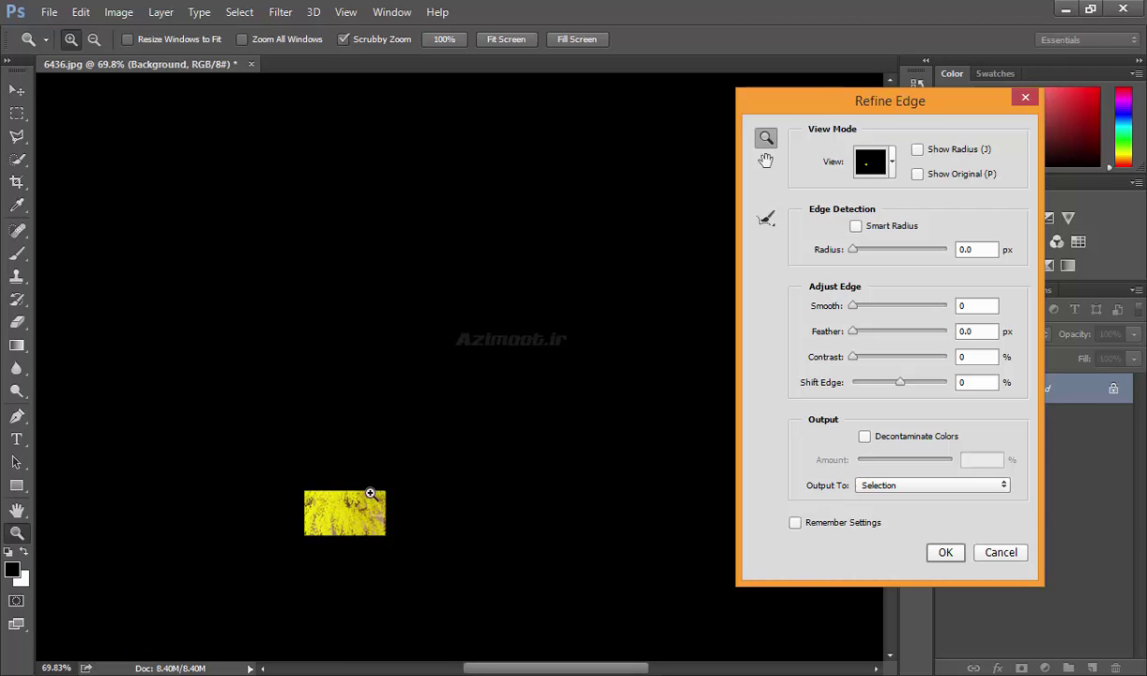
pyautogui.click(766, 160)
pyautogui.moveTo(412, 374); pyautogui.dragTo(492, 267)
pyautogui.click(766, 137)
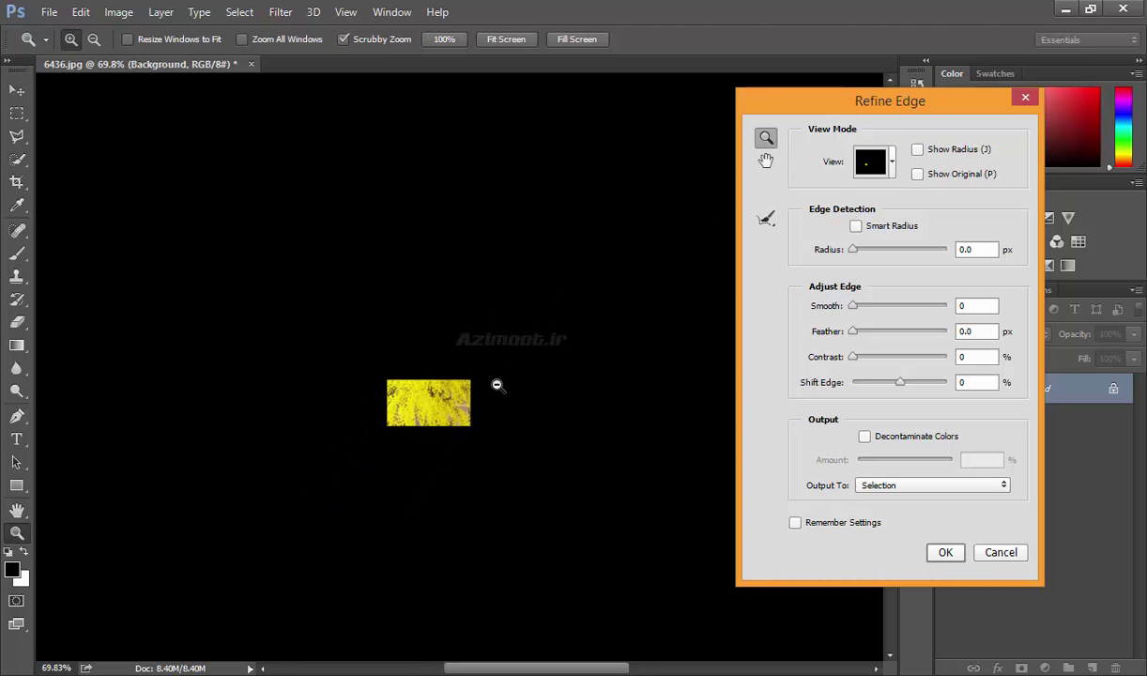
pyautogui.moveTo(474, 375); pyautogui.dragTo(455, 380)
pyautogui.moveTo(497, 420); pyautogui.dragTo(468, 425)
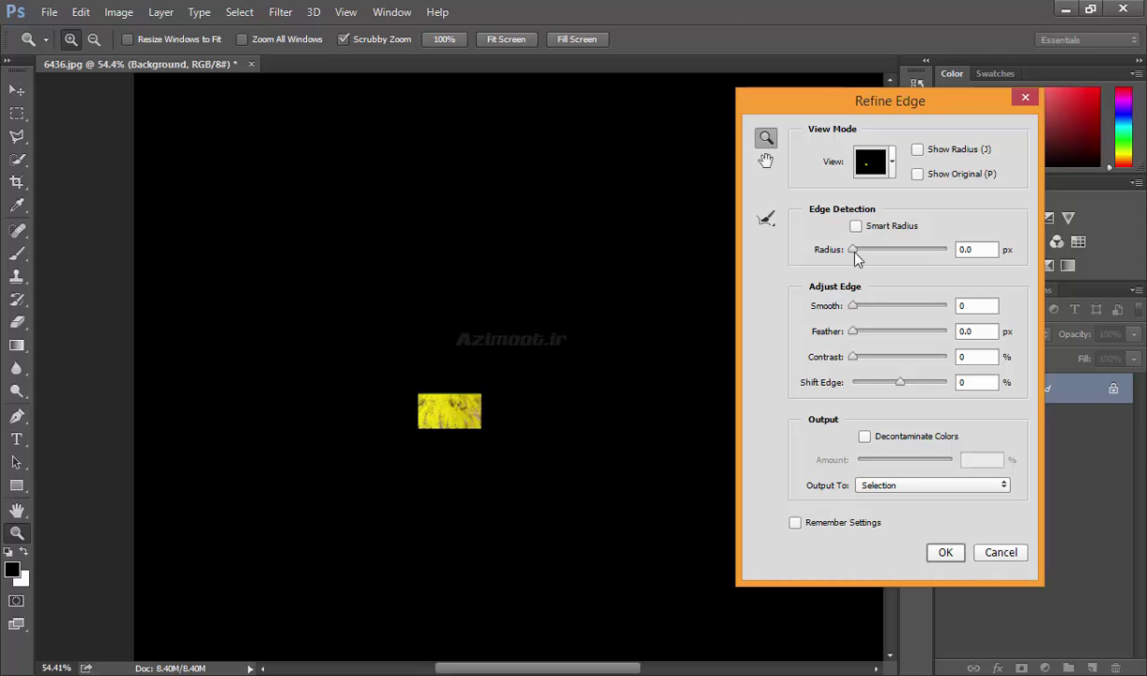
pyautogui.moveTo(430, 405); pyautogui.dragTo(462, 417)
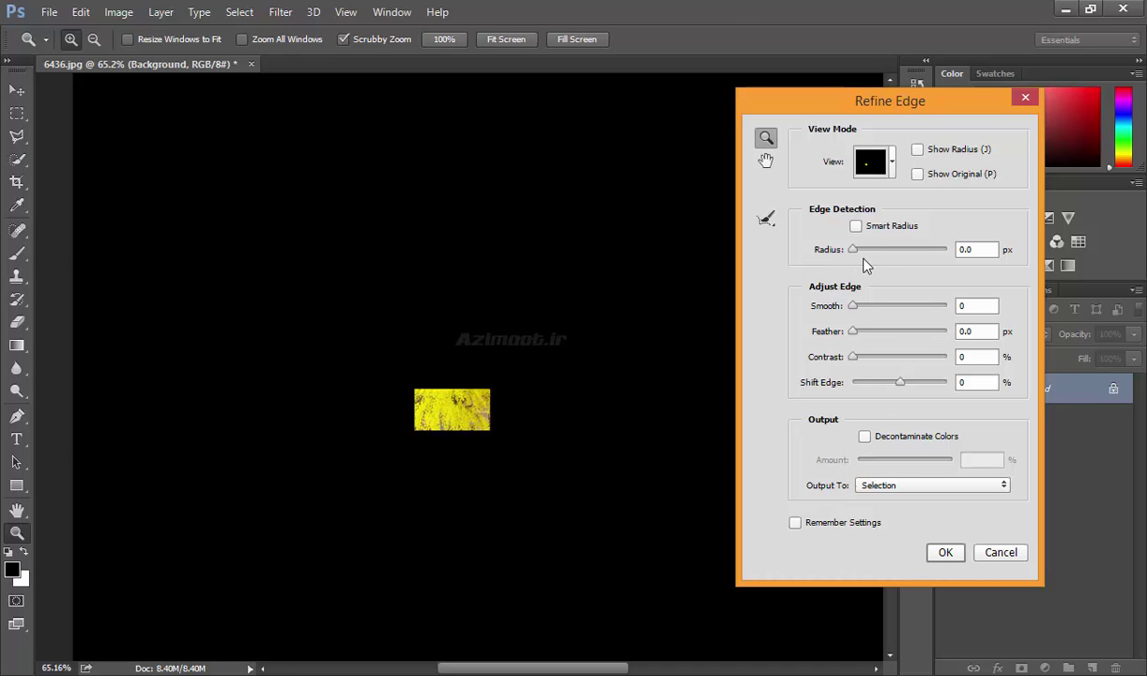
pyautogui.moveTo(853, 251); pyautogui.dragTo(865, 251)
# - Set Radius to 6.8 px and compare the Show Radius and Show Original views
pyautogui.moveTo(869, 252); pyautogui.dragTo(878, 253)
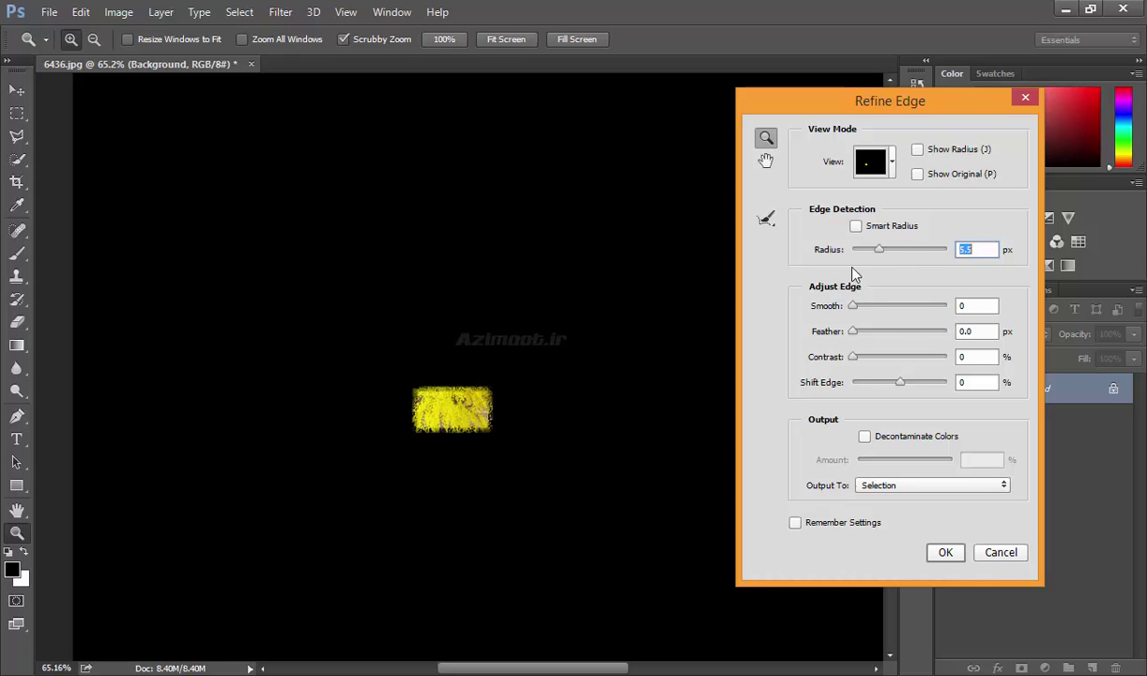
pyautogui.moveTo(879, 250); pyautogui.dragTo(846, 251)
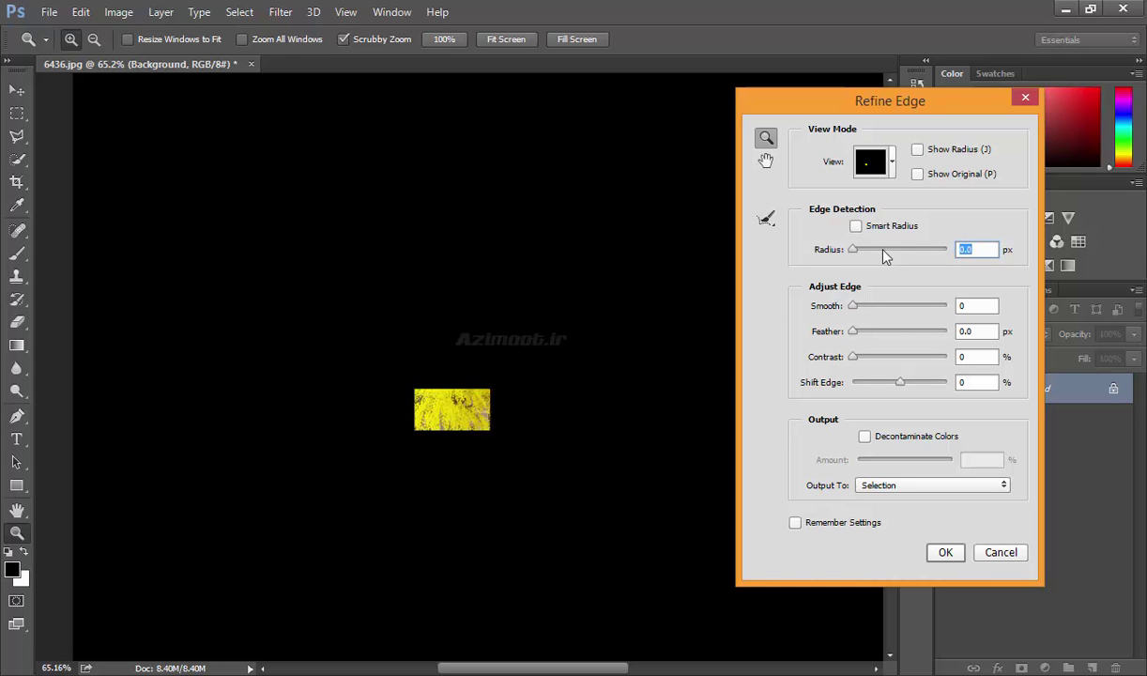
pyautogui.click(883, 250)
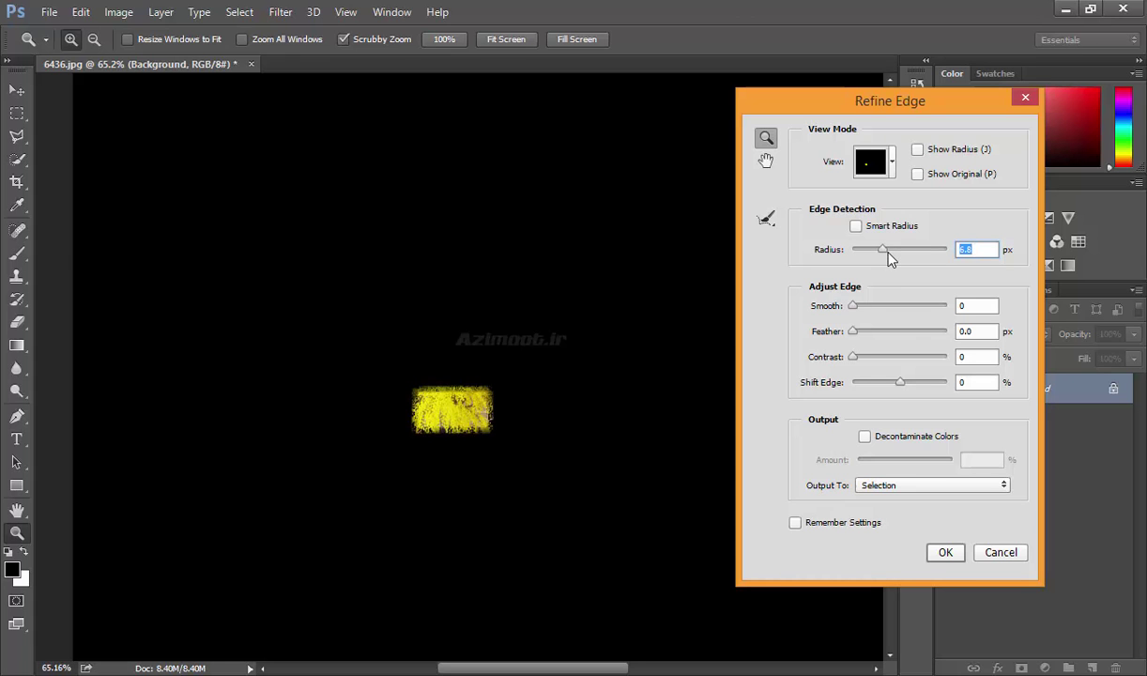
pyautogui.click(968, 150)
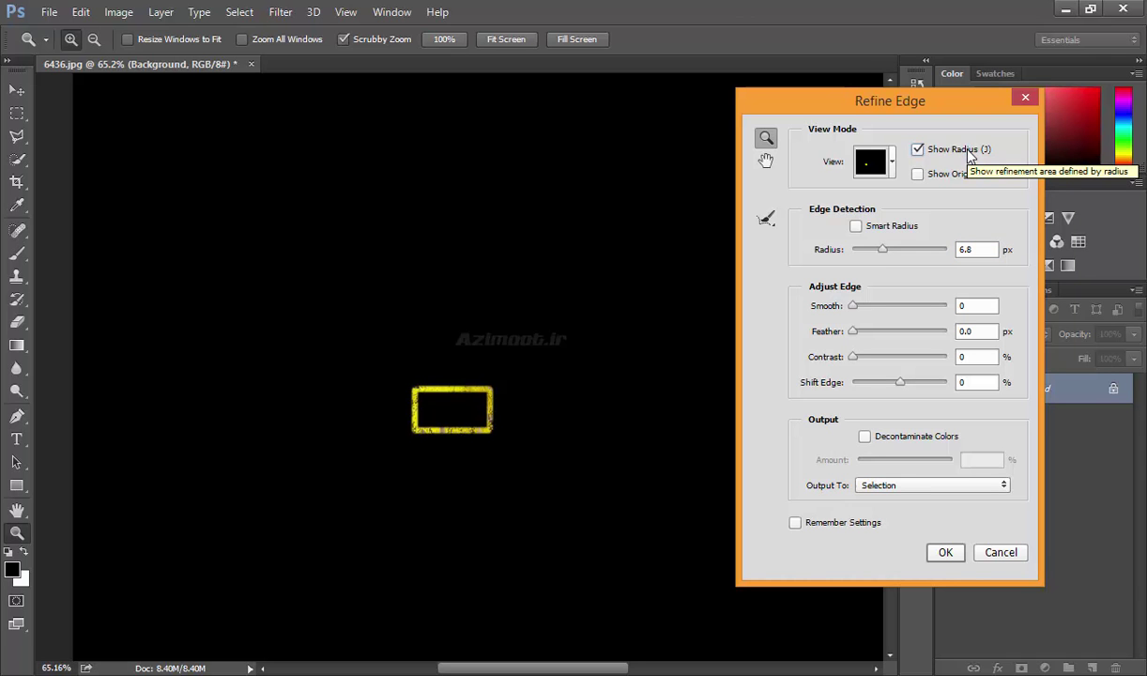
pyautogui.click(968, 151)
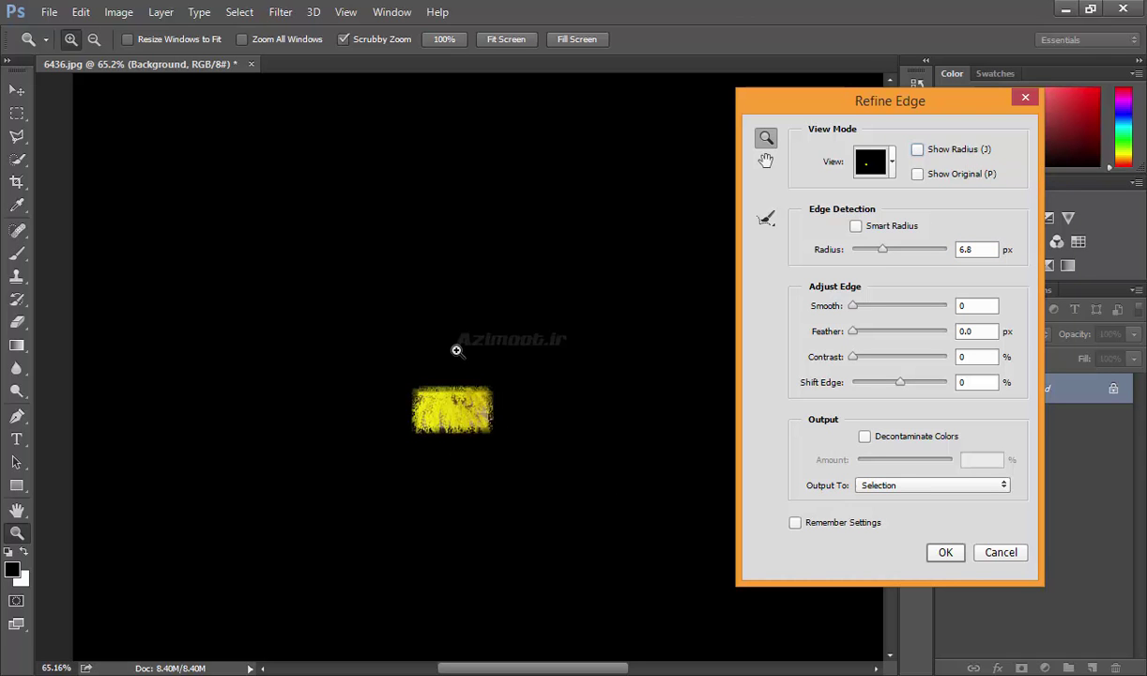
pyautogui.click(965, 178)
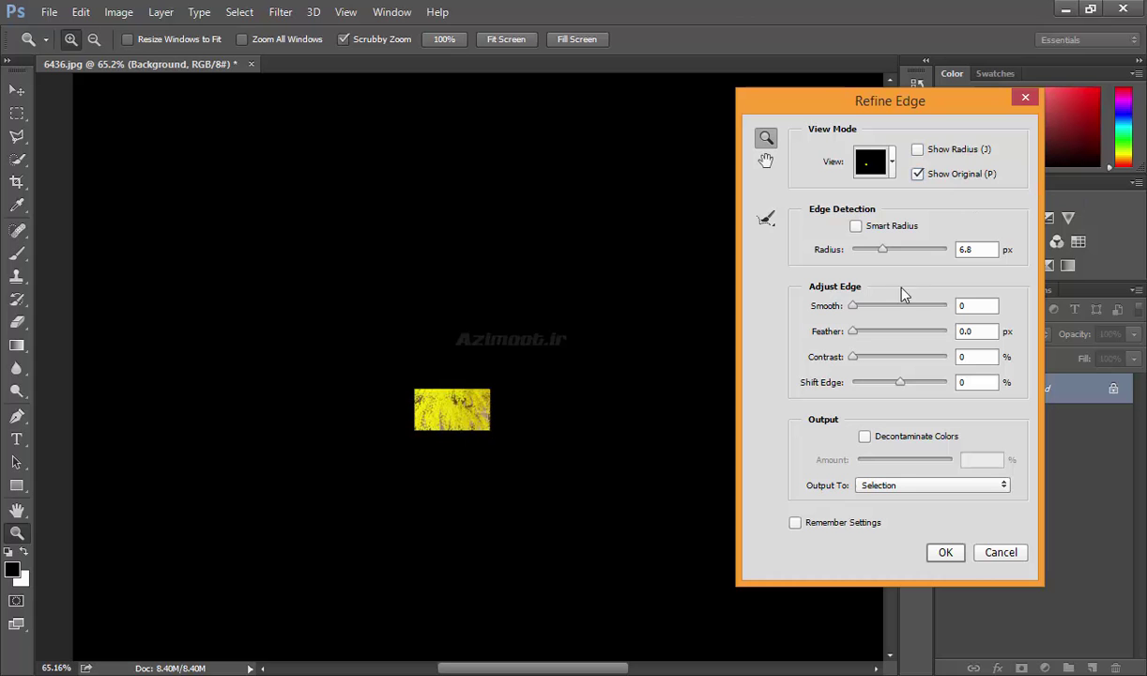
# - Compare a 3.8 px Radius with the radius band shown, then return Radius to 6.8 px
pyautogui.moveTo(876, 259)
pyautogui.mouseDown()
pyautogui.moveTo(857, 256)
pyautogui.moveTo(881, 255)
pyautogui.mouseUp()
pyautogui.click(934, 176)
pyautogui.click(961, 154)
pyautogui.moveTo(880, 252); pyautogui.dragTo(873, 254)
pyautogui.click(917, 149)
pyautogui.moveTo(873, 249); pyautogui.dragTo(885, 255)
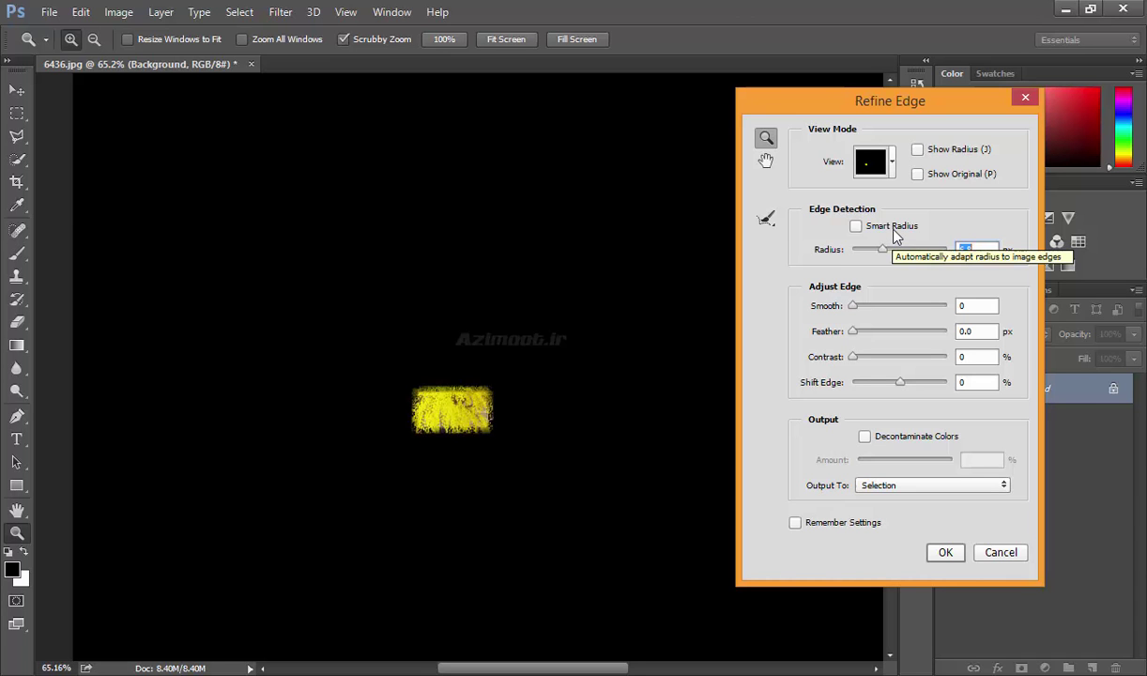
# - Compare Smart Radius on and off, finishing with Radius at 14.7 px and Smart Radius off
pyautogui.click(894, 226)
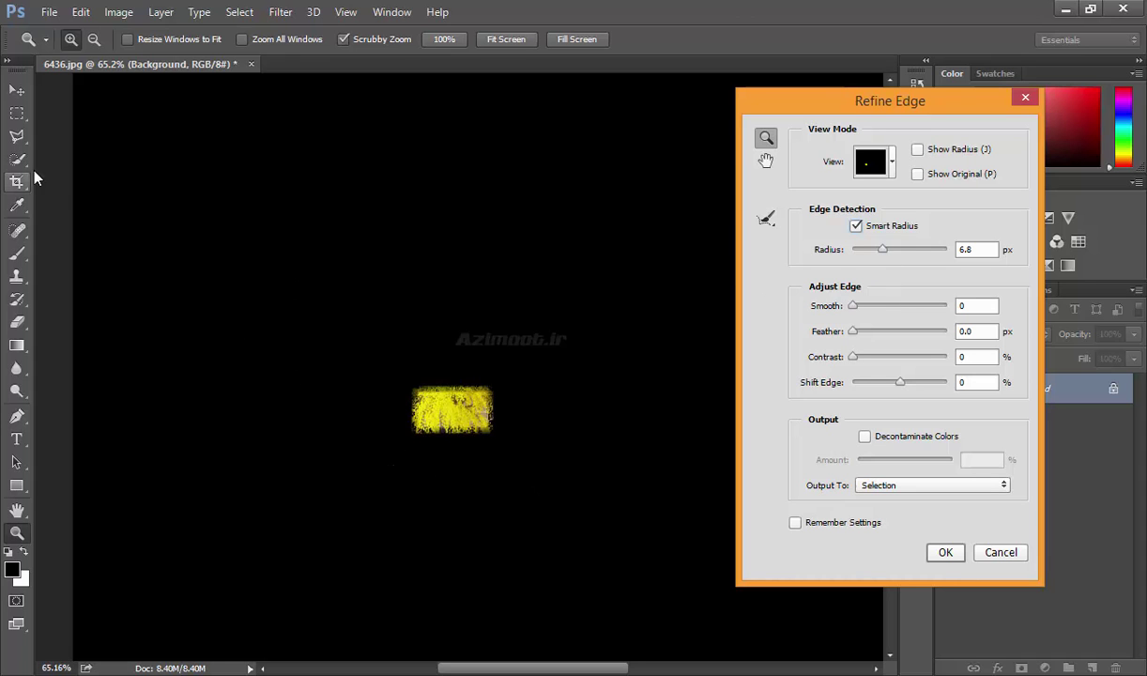
pyautogui.click(892, 227)
pyautogui.moveTo(882, 249); pyautogui.dragTo(896, 257)
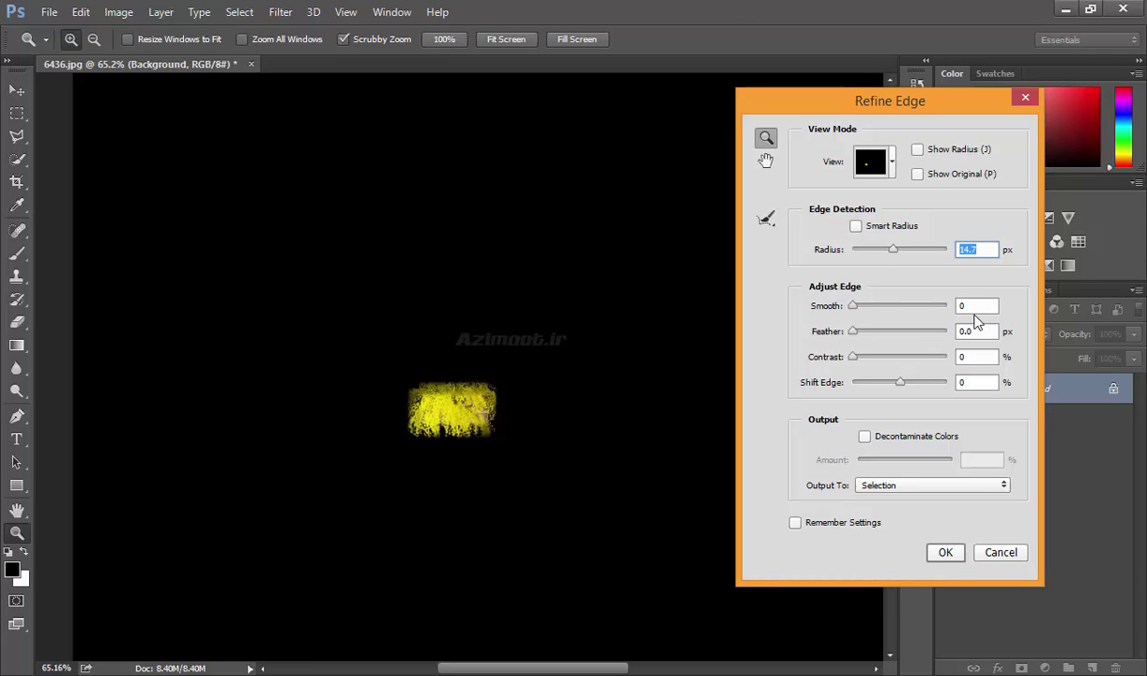
pyautogui.click(884, 230)
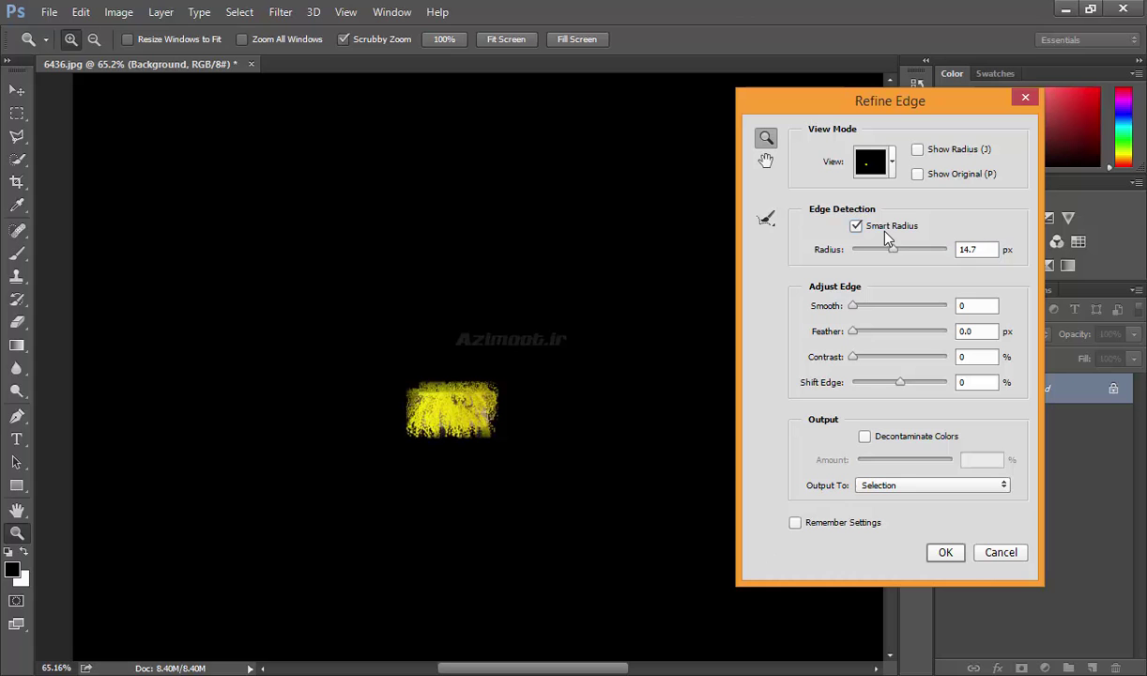
pyautogui.click(884, 231)
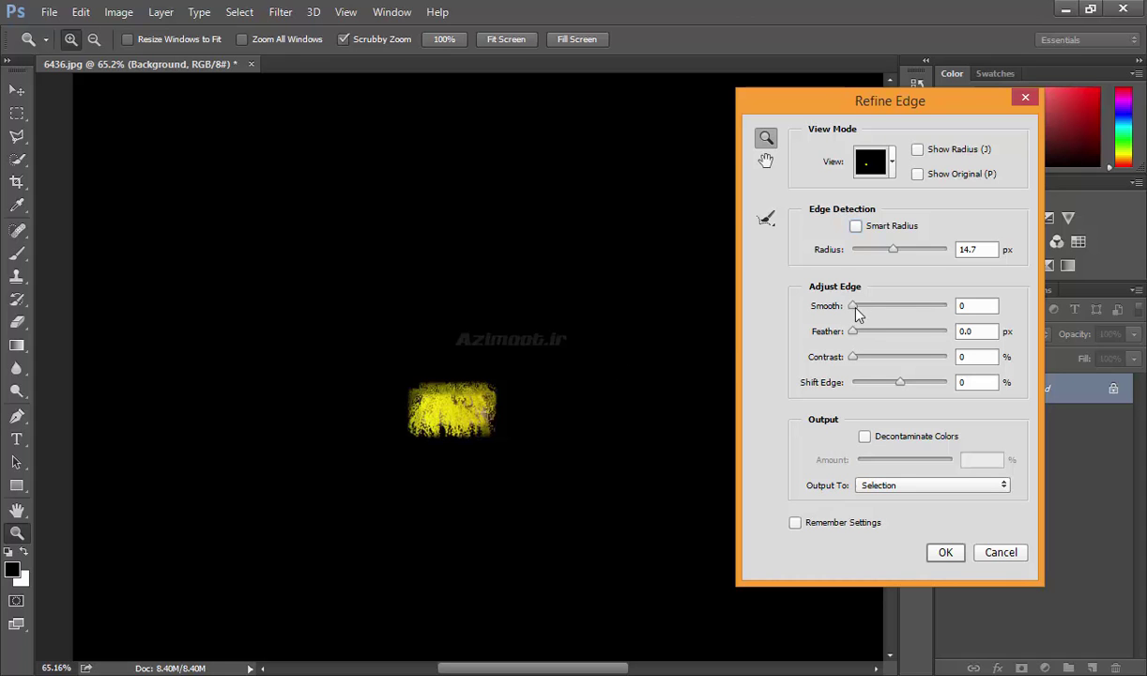
# - Try and reset Smooth and Feather, then set Contrast 32%, Shift Edge +33% and Radius 74.3 px
pyautogui.moveTo(854, 312); pyautogui.dragTo(876, 310)
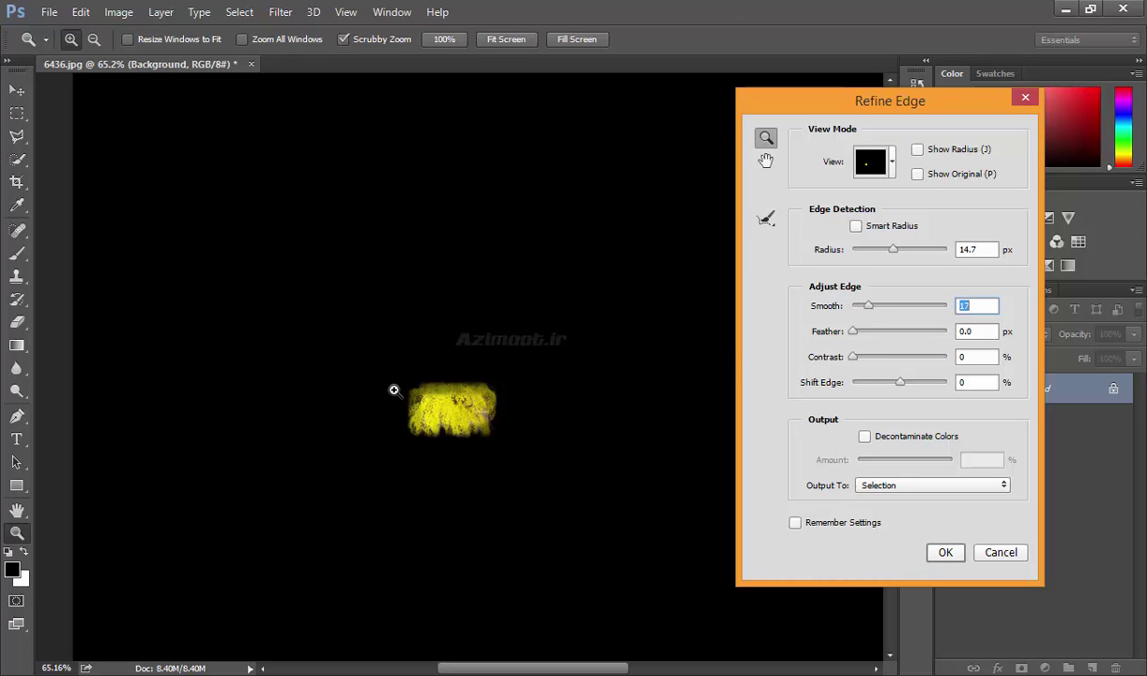
pyautogui.moveTo(850, 307); pyautogui.dragTo(864, 335)
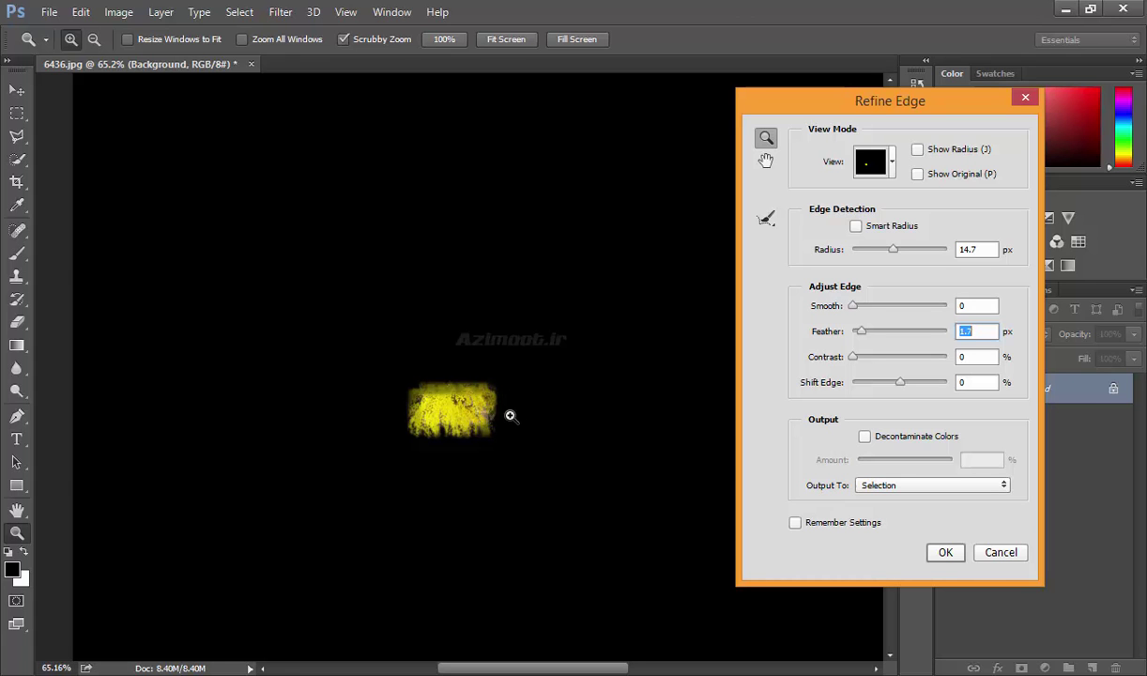
pyautogui.moveTo(865, 340)
pyautogui.mouseDown()
pyautogui.moveTo(826, 336)
pyautogui.moveTo(882, 364)
pyautogui.mouseUp()
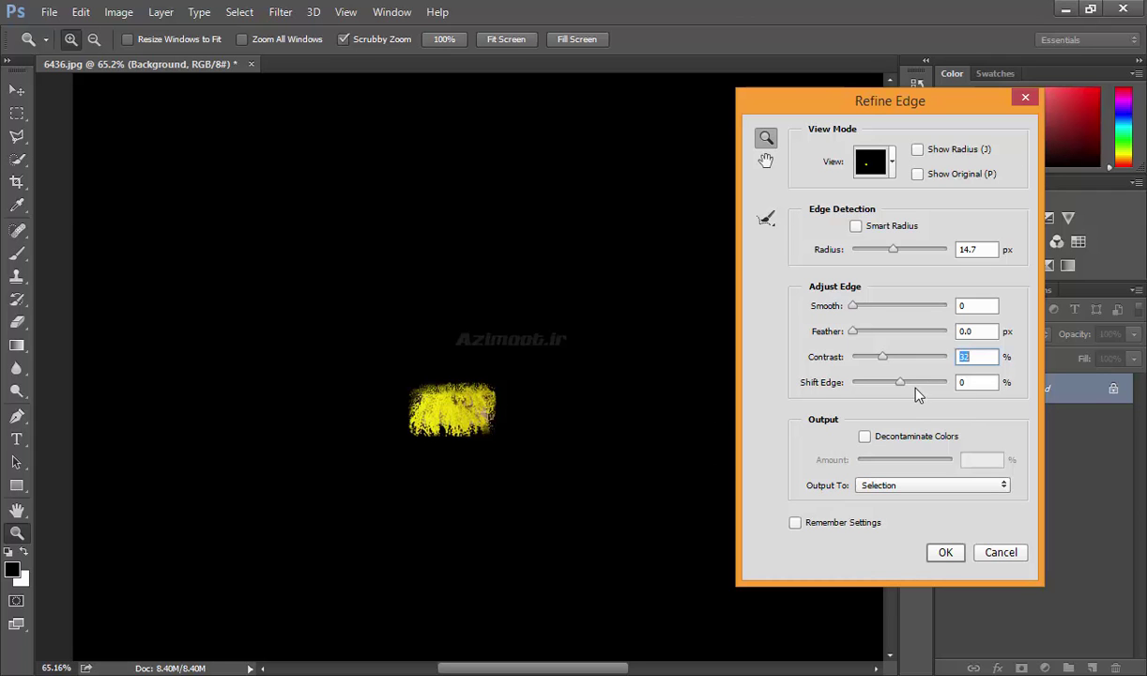
pyautogui.moveTo(900, 382)
pyautogui.mouseDown()
pyautogui.moveTo(889, 382)
pyautogui.moveTo(925, 389)
pyautogui.mouseUp()
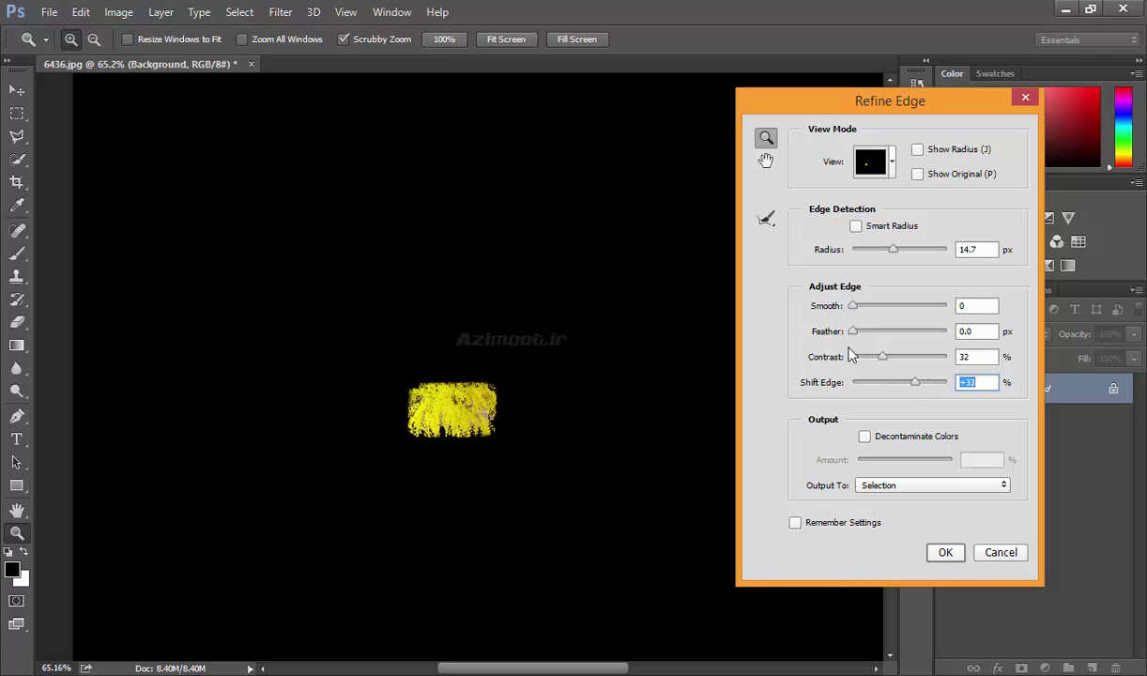
pyautogui.moveTo(894, 250); pyautogui.dragTo(909, 251)
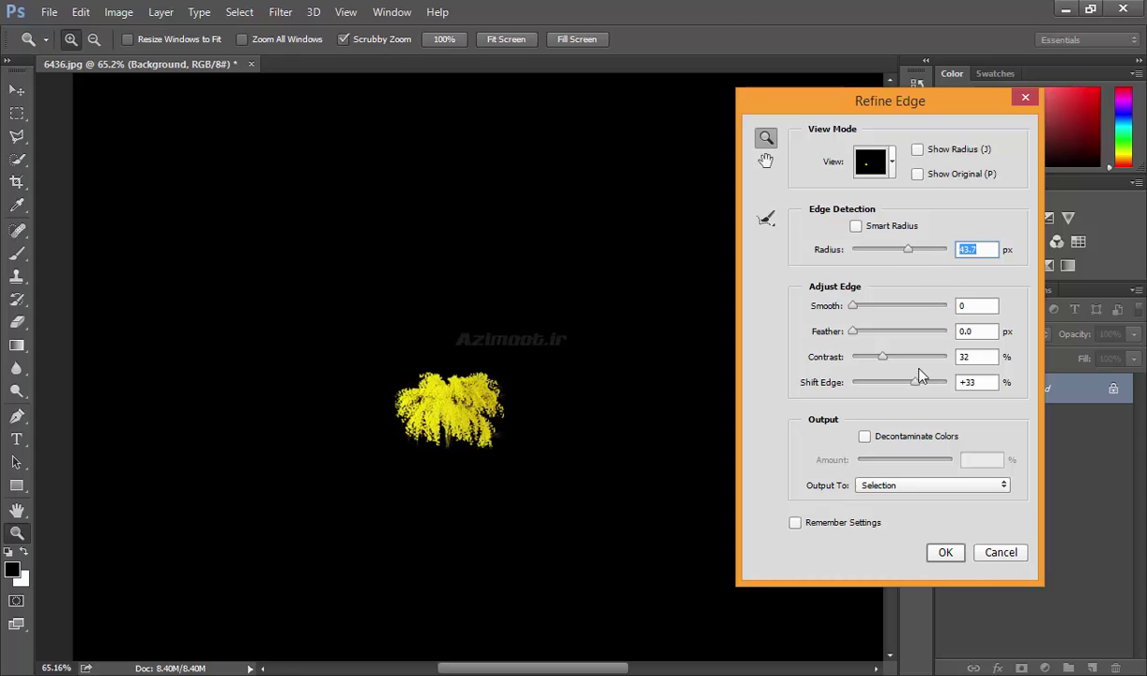
pyautogui.click(966, 331)
pyautogui.press('Tab')
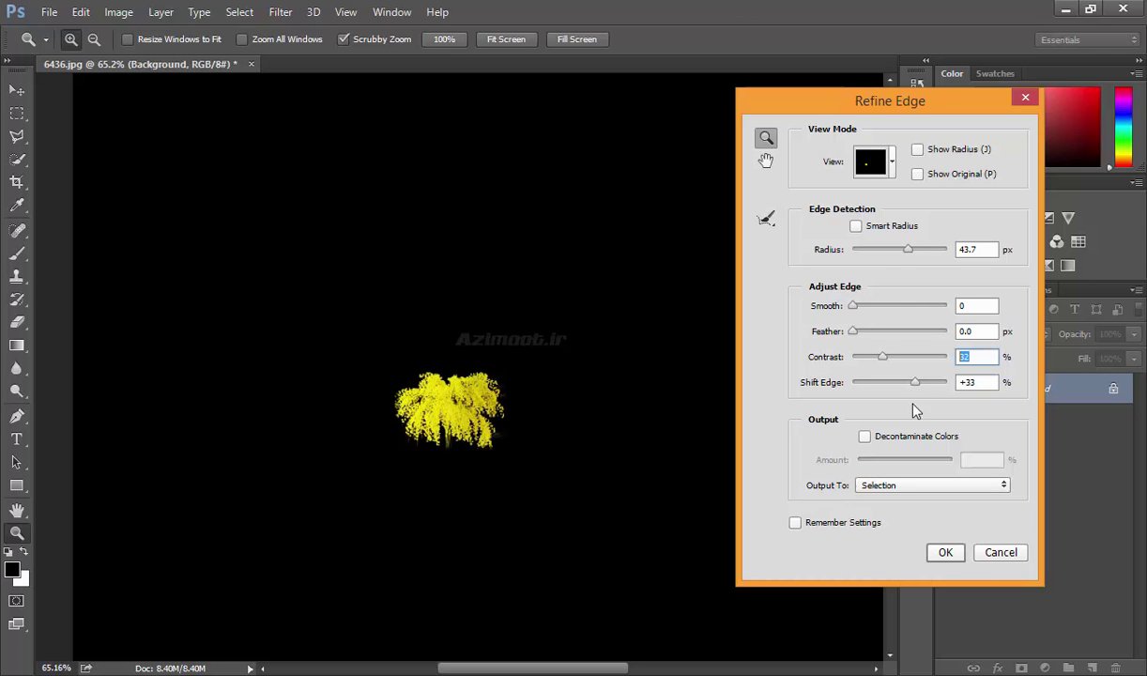
pyautogui.moveTo(908, 250); pyautogui.dragTo(925, 252)
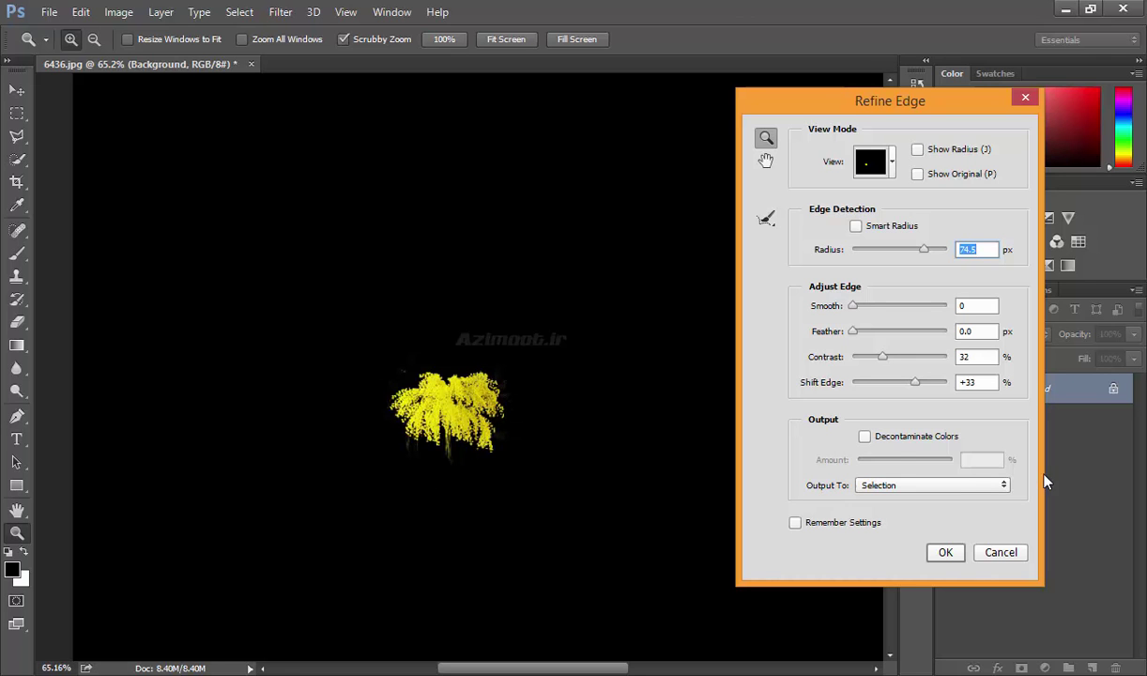
# - Decontaminate colours and output the refined flowers to a new Background copy layer
pyautogui.click(865, 436)
pyautogui.click(910, 485)
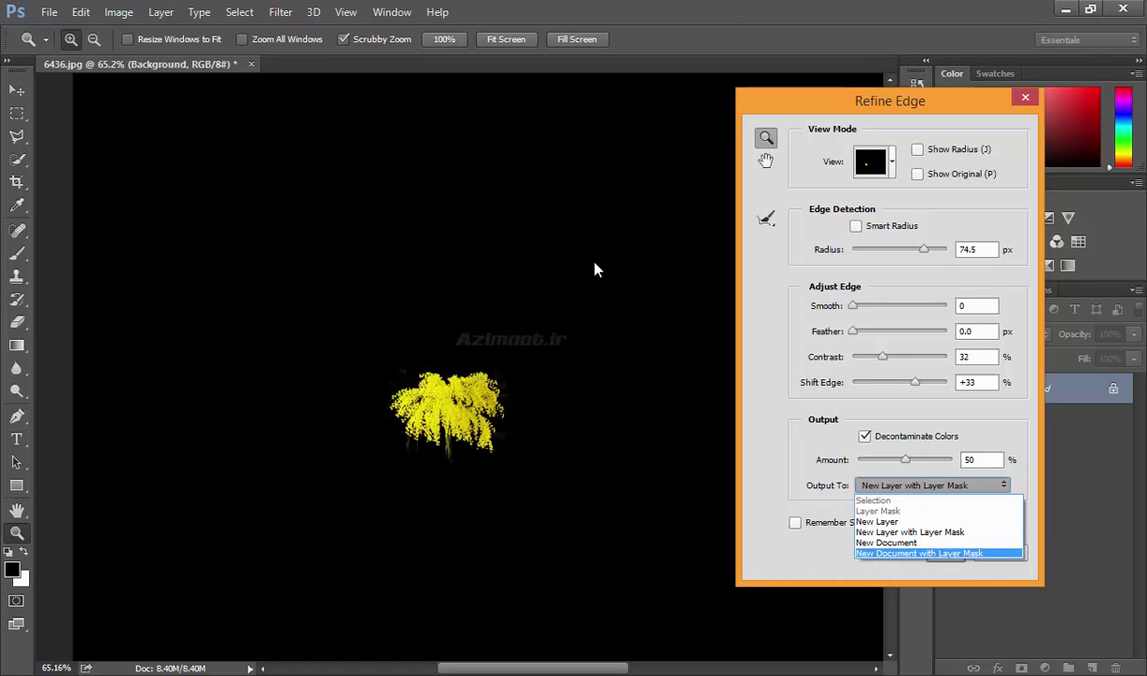
pyautogui.click(878, 521)
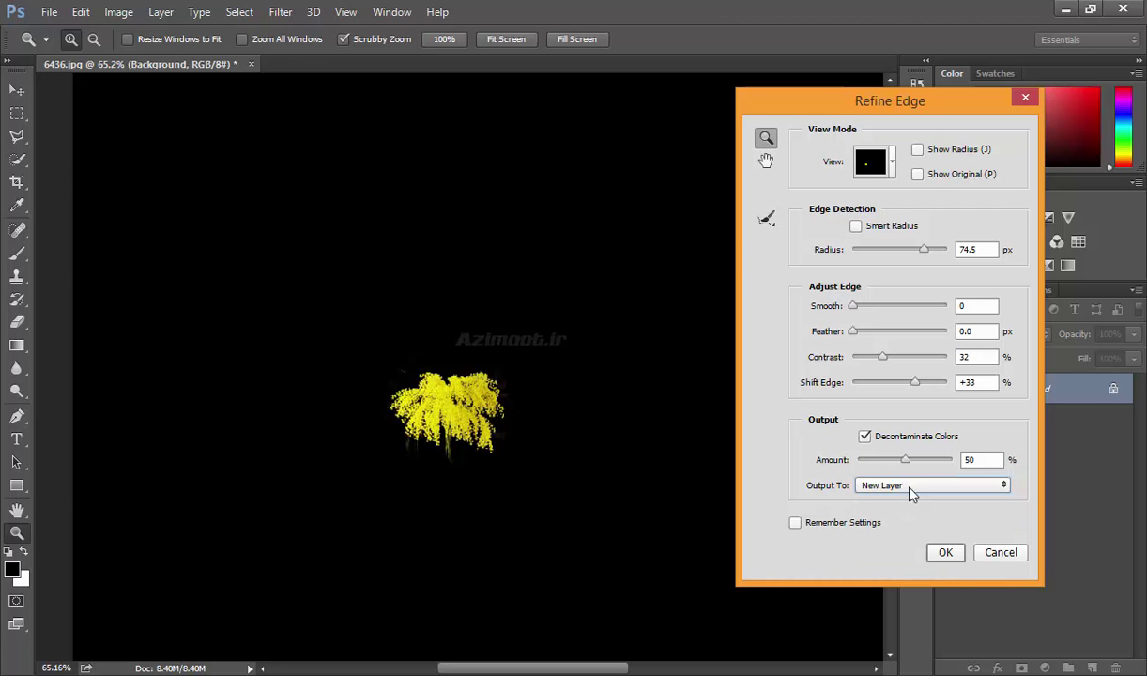
pyautogui.moveTo(896, 101); pyautogui.dragTo(731, 94)
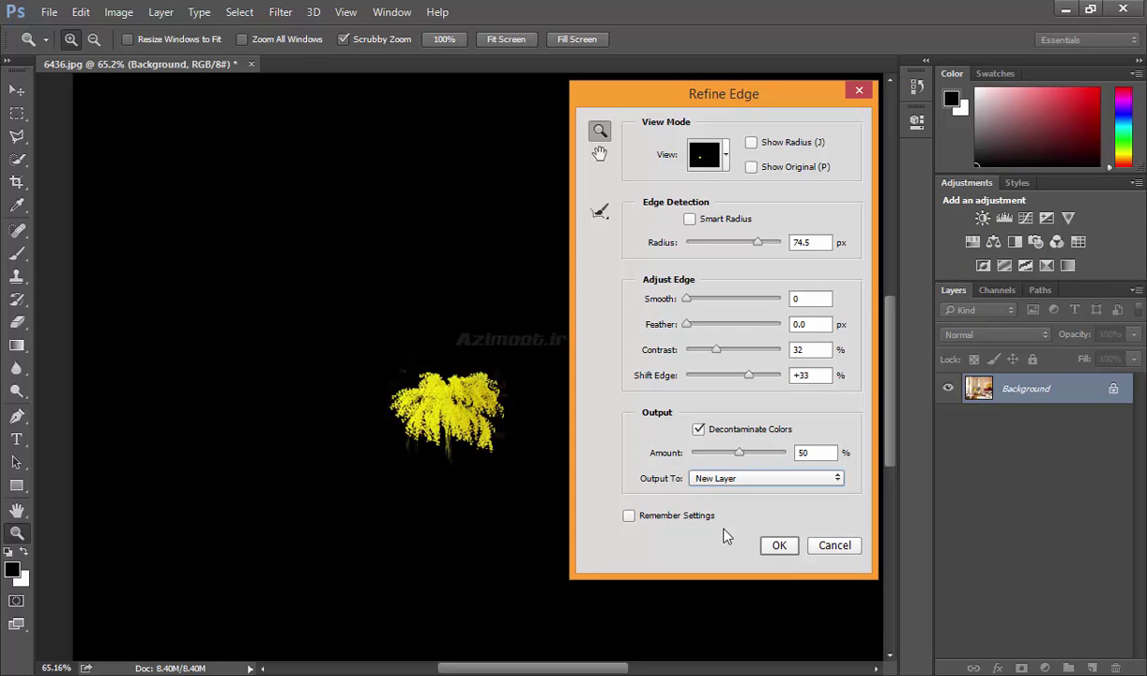
pyautogui.click(788, 548)
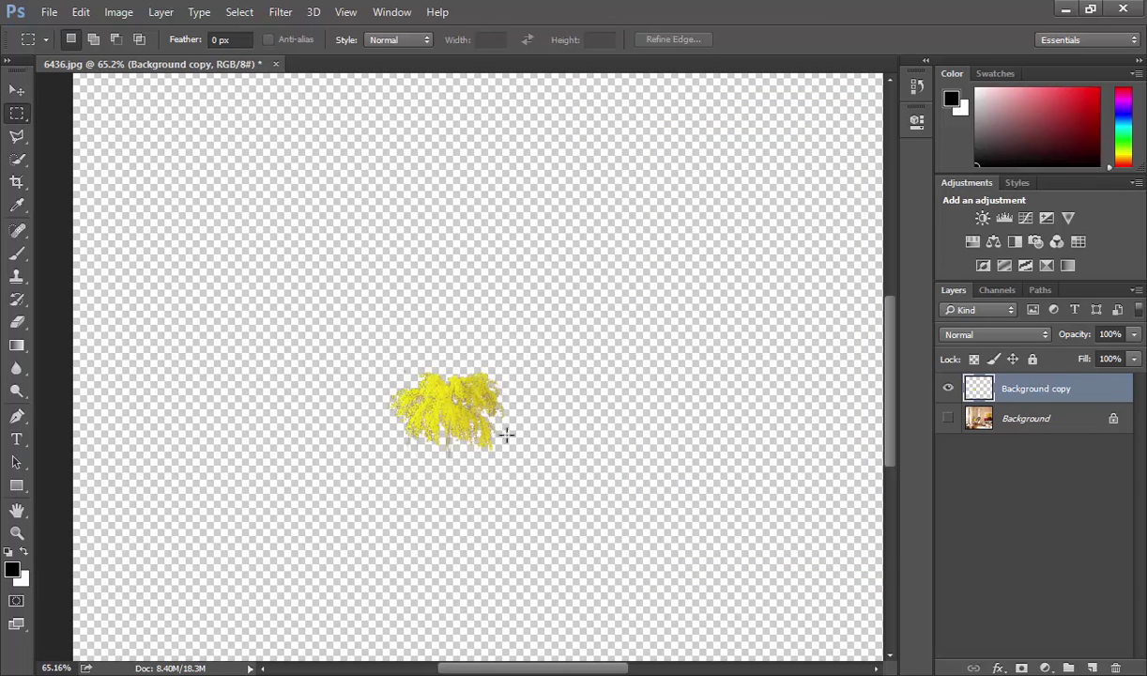
# - Make the Background layer visible and nudge the flower cutout slightly up-left with the Move tool
pyautogui.click(948, 419)
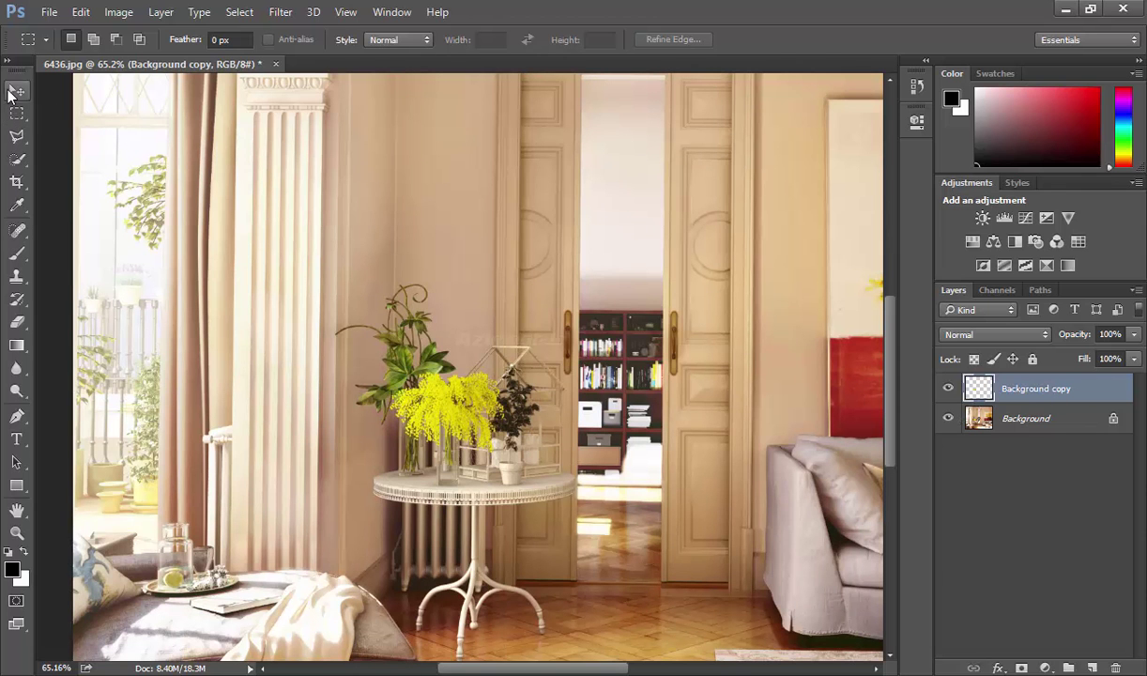
pyautogui.click(17, 90)
pyautogui.moveTo(460, 402); pyautogui.dragTo(456, 390)
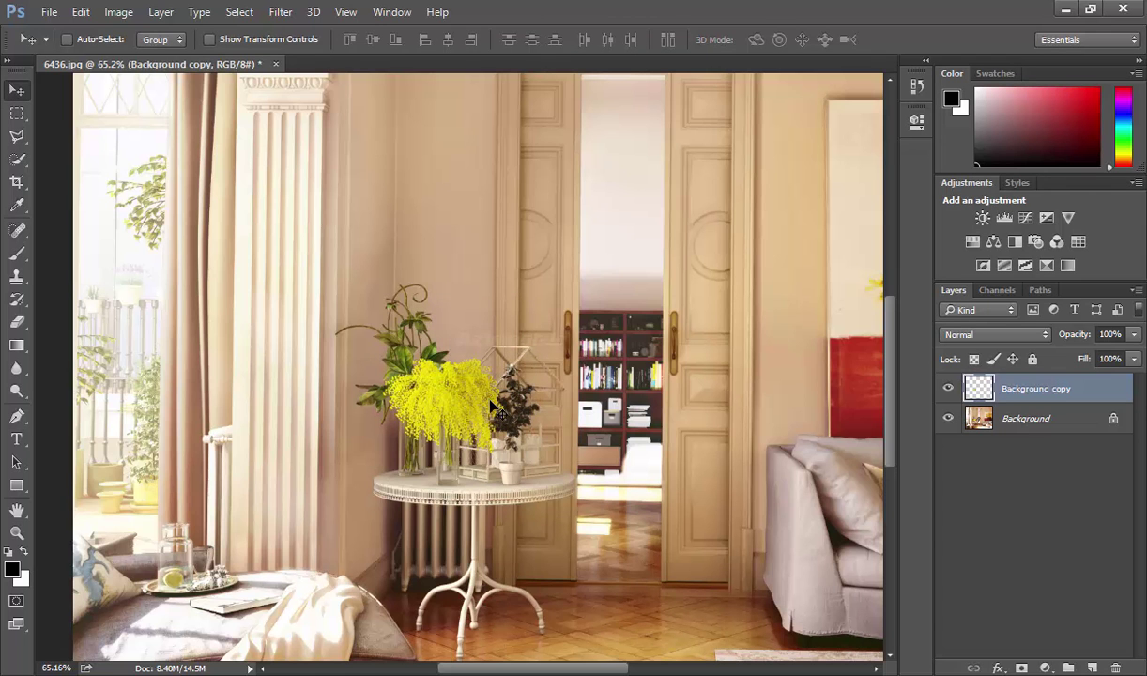
pyautogui.press('ctrl')
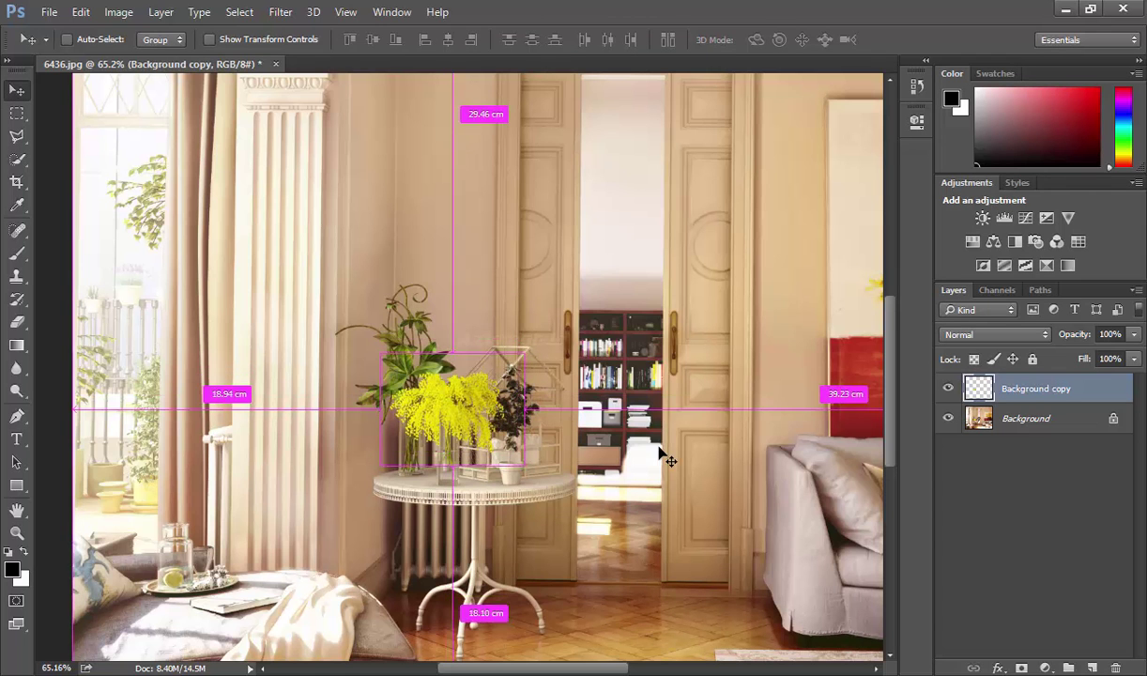
# - Clip a Hue/Saturation layer to the flower cutout, set Hue +26, then delete that adjustment layer
pyautogui.click(973, 241)
pyautogui.moveTo(766, 227); pyautogui.dragTo(757, 237)
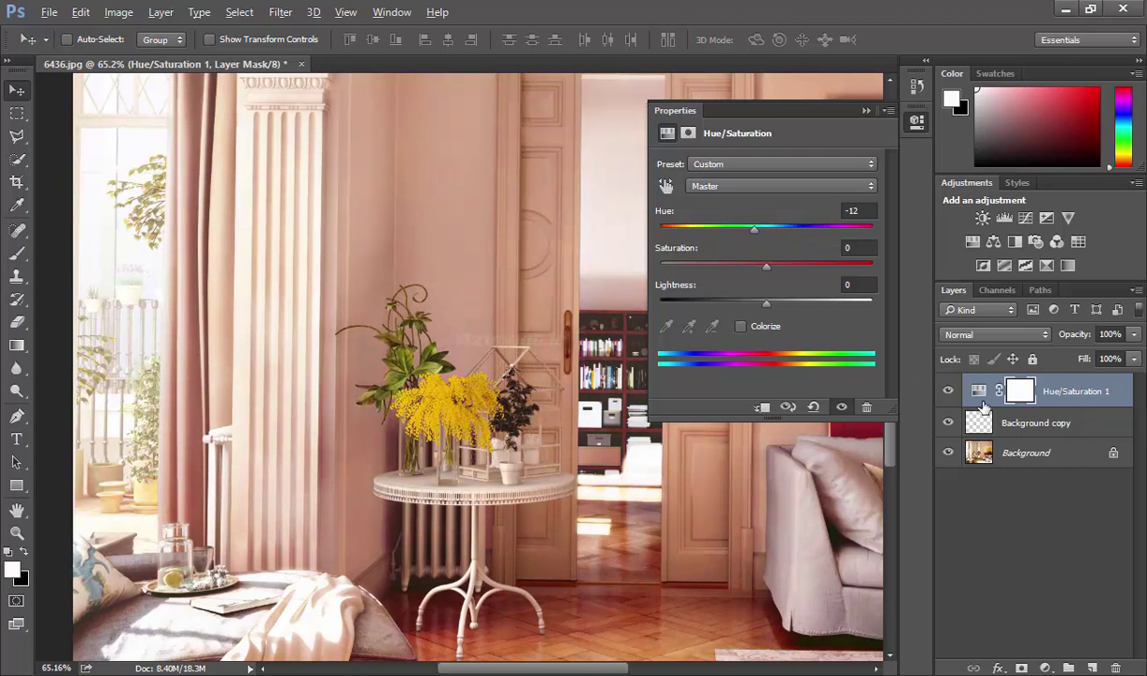
pyautogui.hotkey('ctrl', 'alt', 'g')
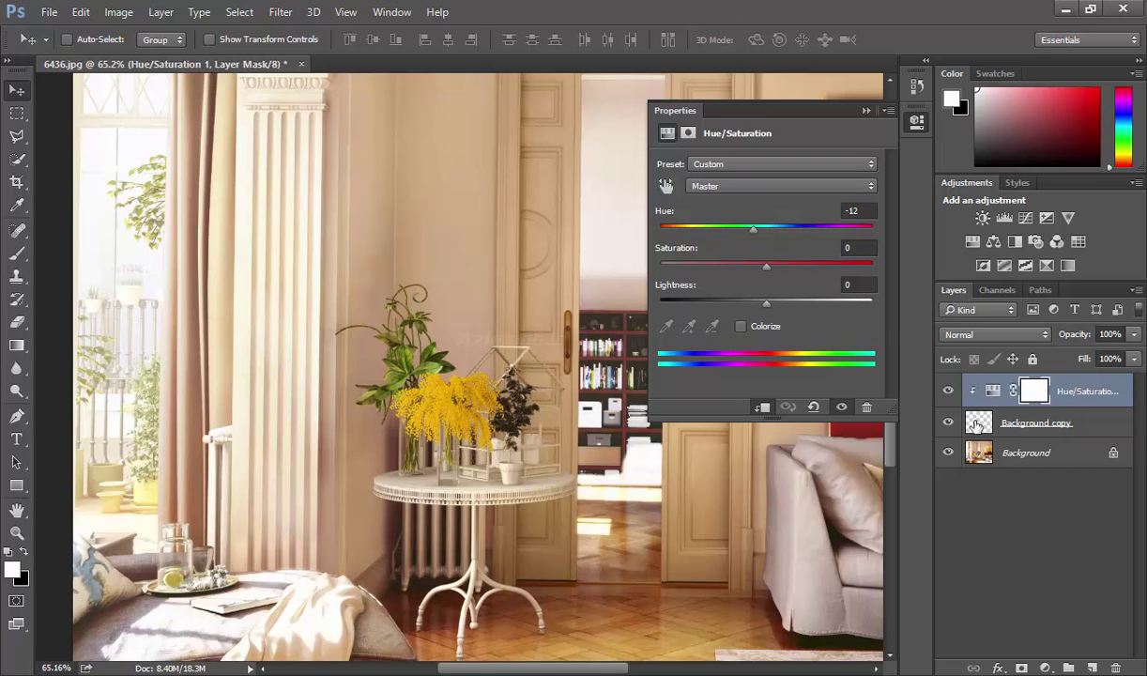
pyautogui.moveTo(753, 230)
pyautogui.mouseDown()
pyautogui.moveTo(677, 234)
pyautogui.moveTo(856, 240)
pyautogui.moveTo(794, 244)
pyautogui.mouseUp()
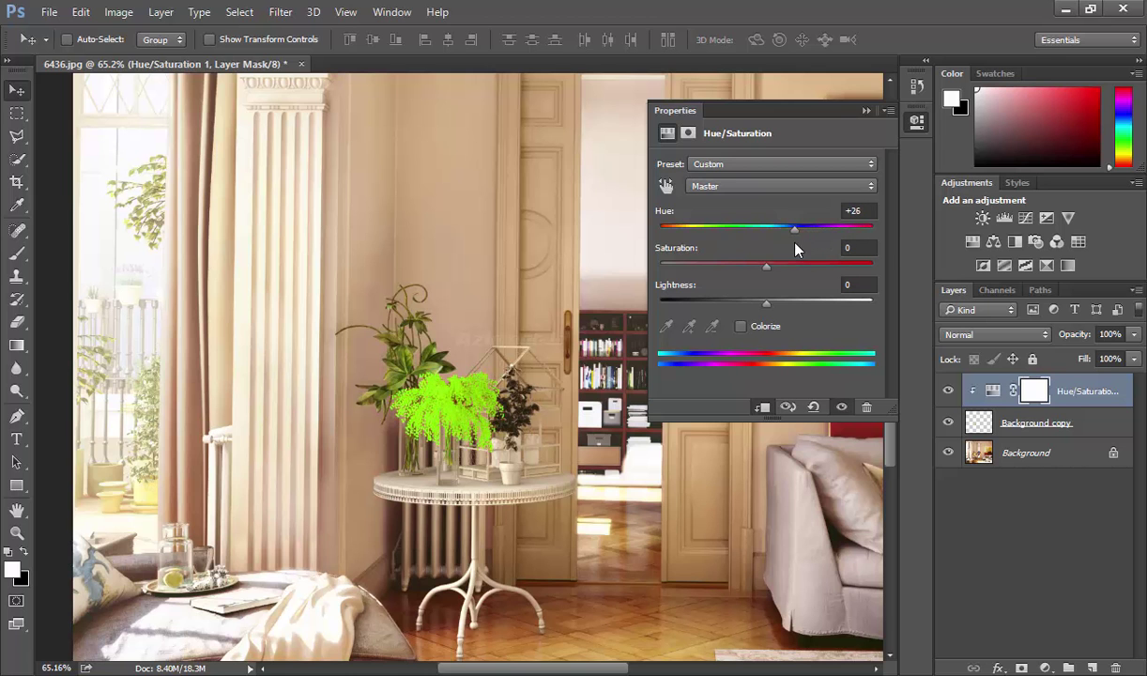
pyautogui.click(1119, 667)
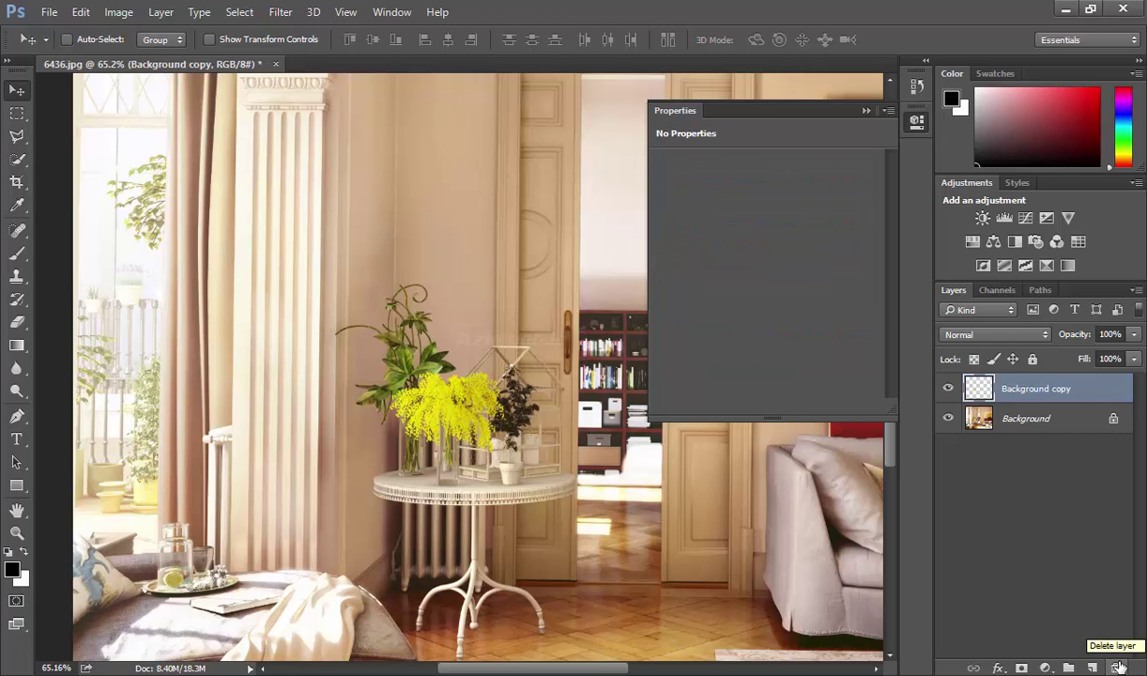
# - Delete the cutout layer, draw a rectangular selection around the yellow flowers and start Refine Edge
pyautogui.click(1119, 666)
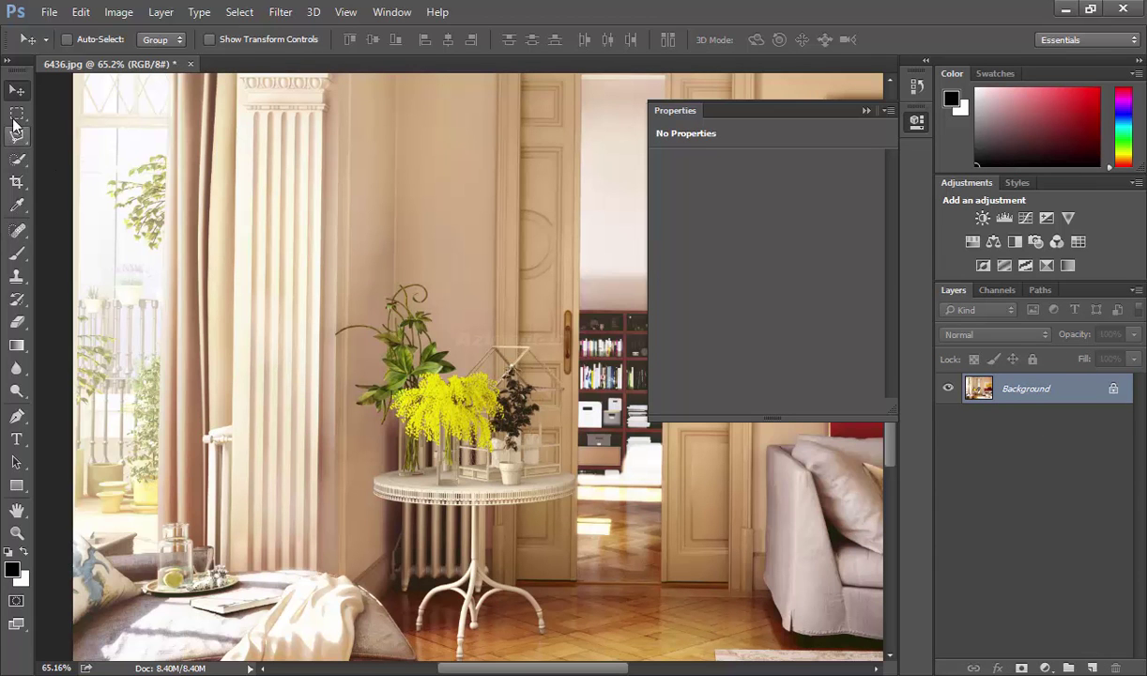
pyautogui.click(16, 112)
pyautogui.moveTo(413, 386); pyautogui.dragTo(498, 437)
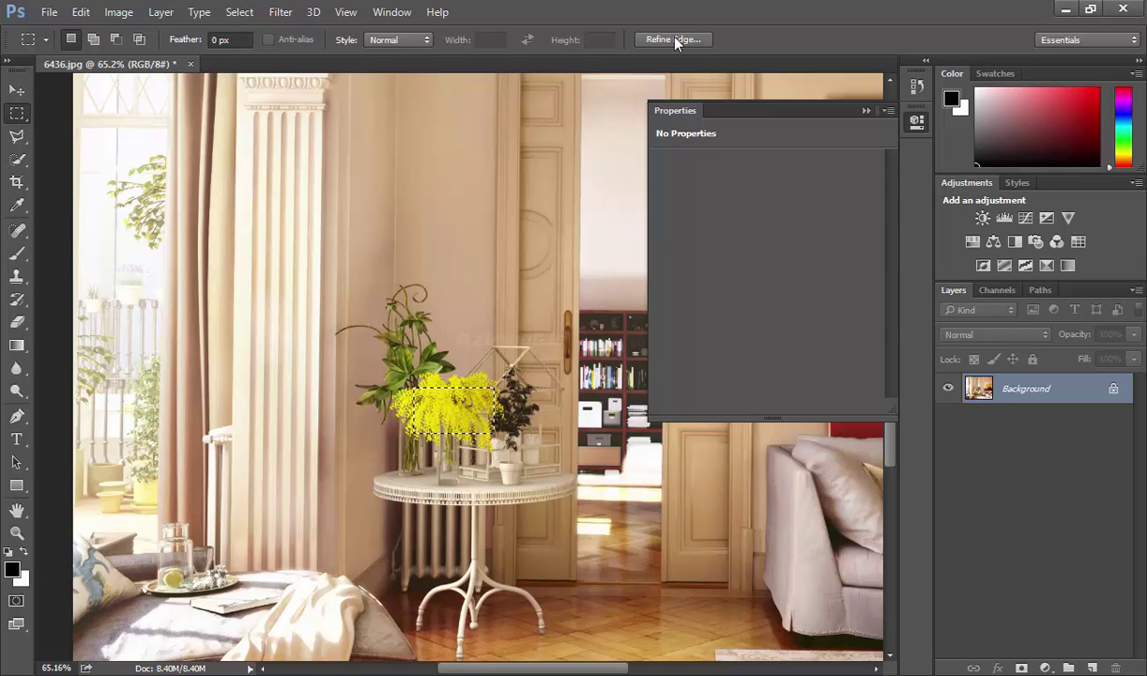
pyautogui.click(407, 39)
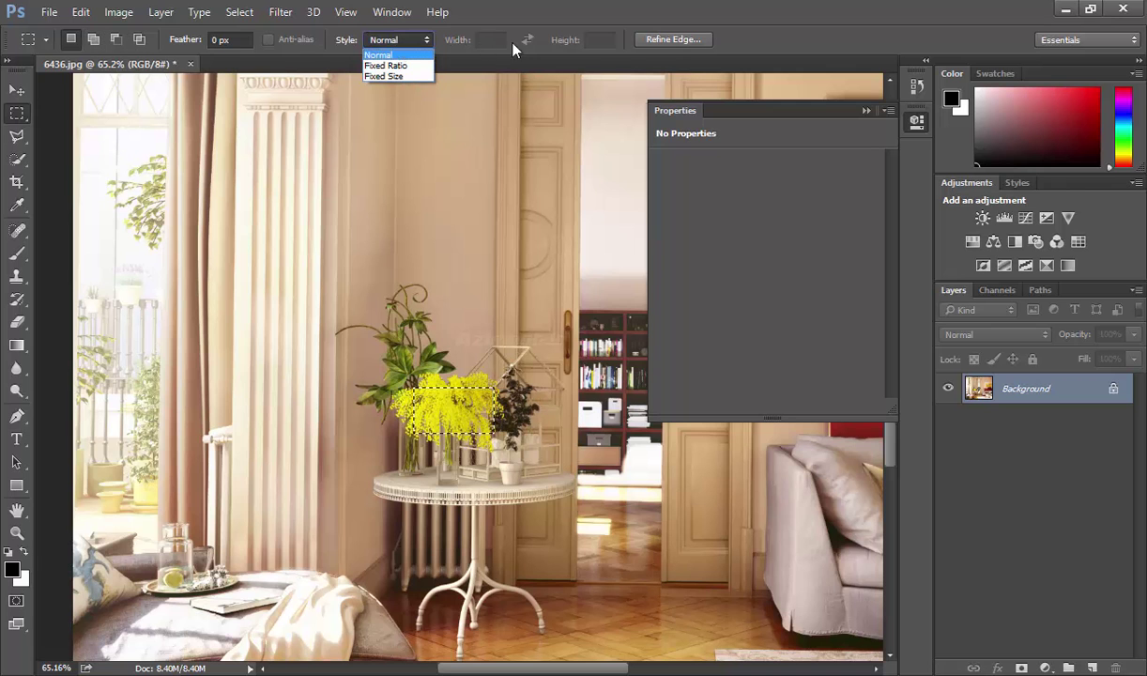
pyautogui.click(657, 40)
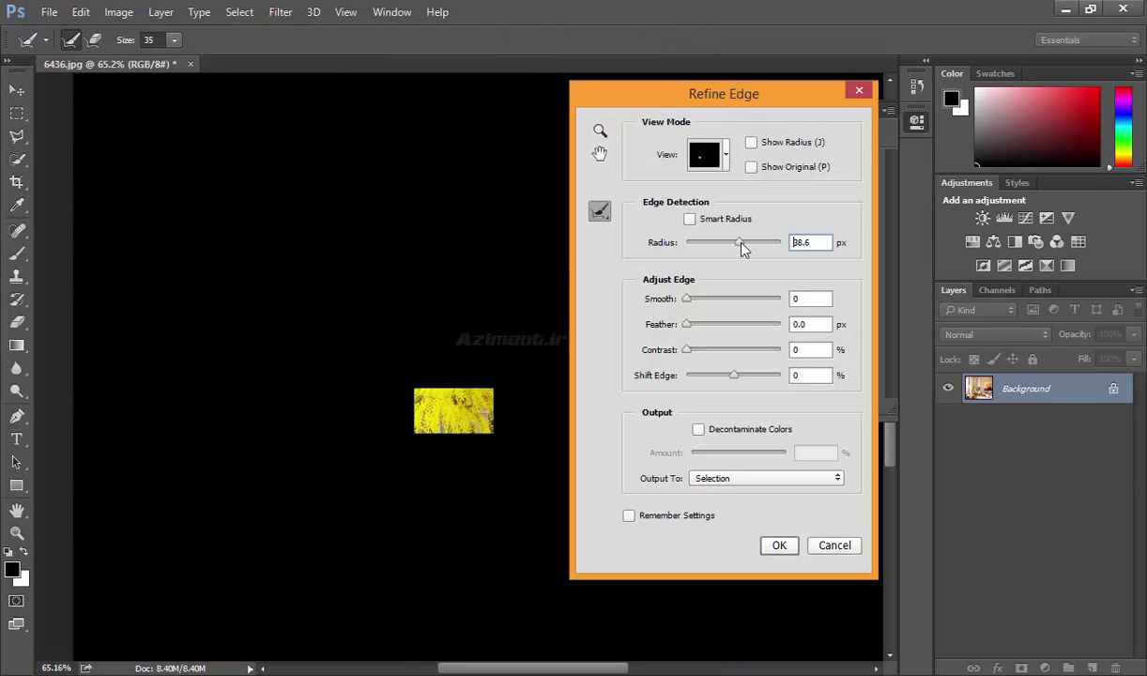
# - Refine with Radius 55.7 px and Shift Edge +35, outputting the flowers to a new document
pyautogui.moveTo(741, 246); pyautogui.dragTo(748, 246)
pyautogui.moveTo(734, 374)
pyautogui.mouseDown()
pyautogui.moveTo(720, 375)
pyautogui.moveTo(724, 349)
pyautogui.moveTo(760, 375)
pyautogui.mouseUp()
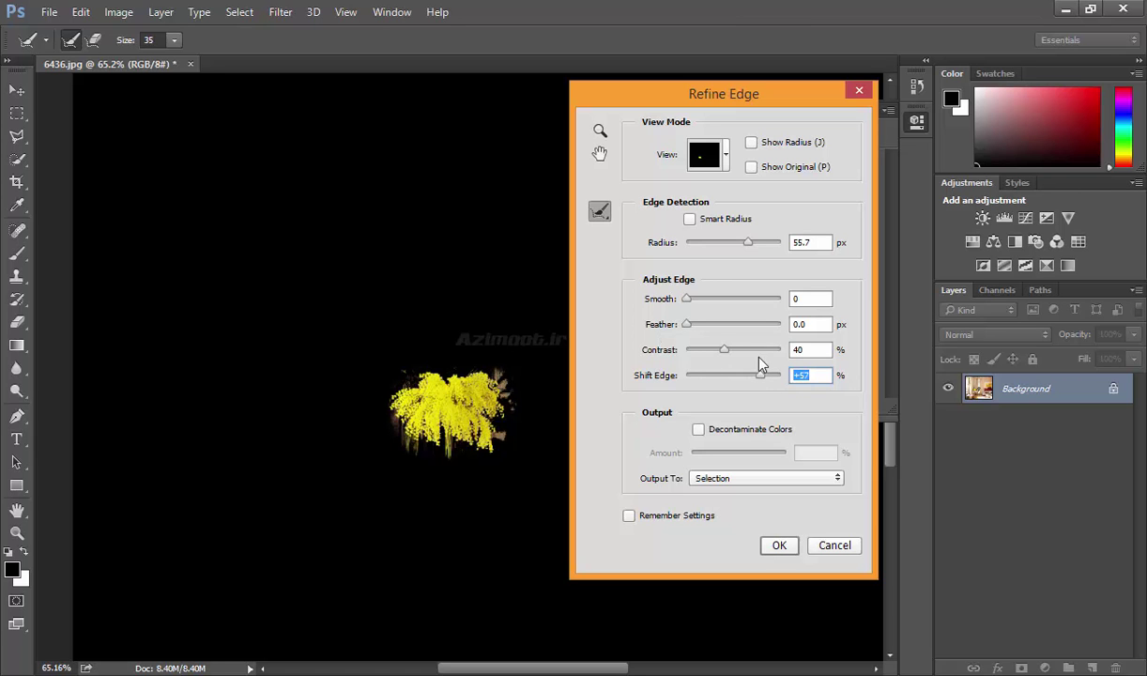
pyautogui.moveTo(760, 375); pyautogui.dragTo(749, 375)
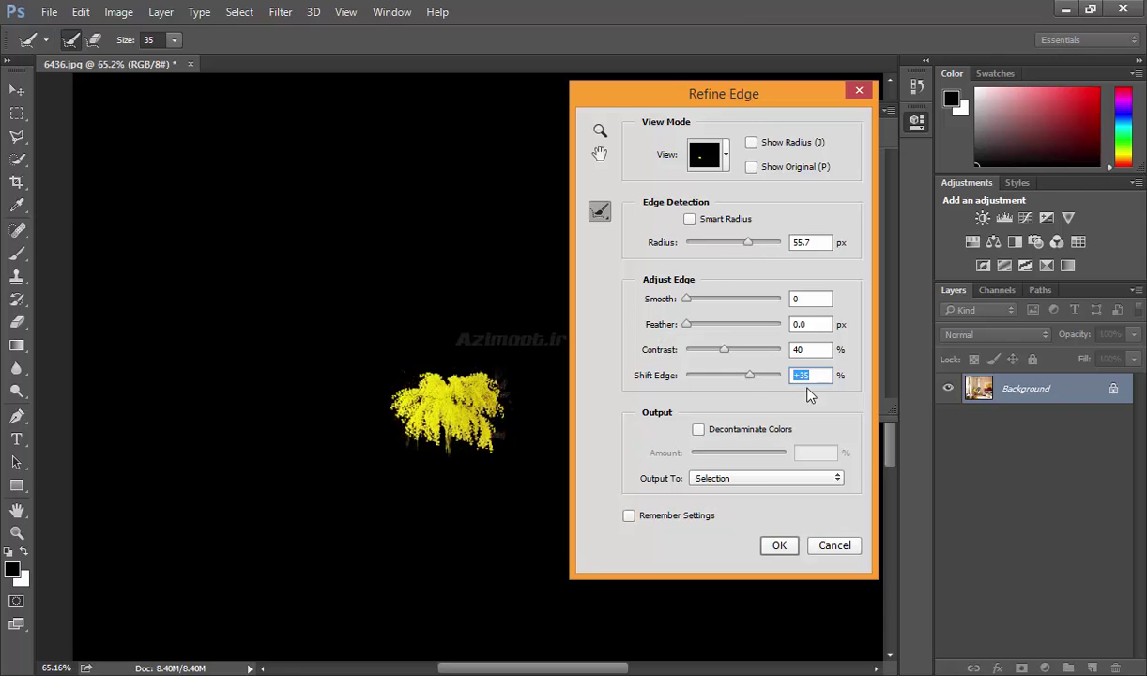
pyautogui.click(759, 481)
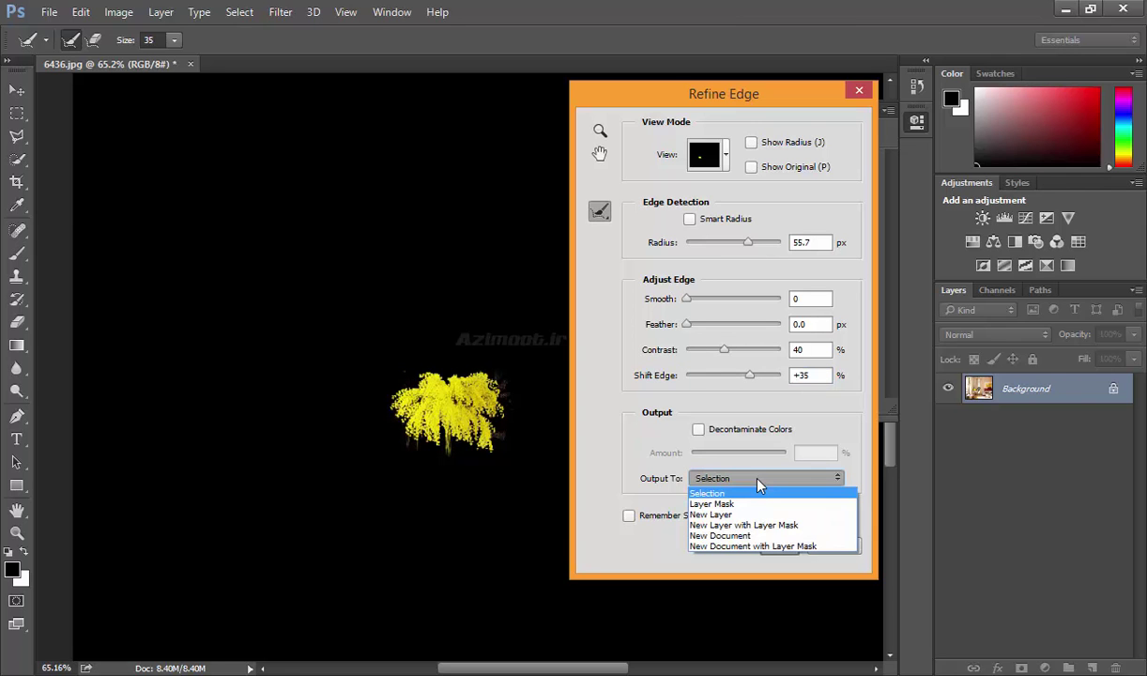
pyautogui.click(723, 535)
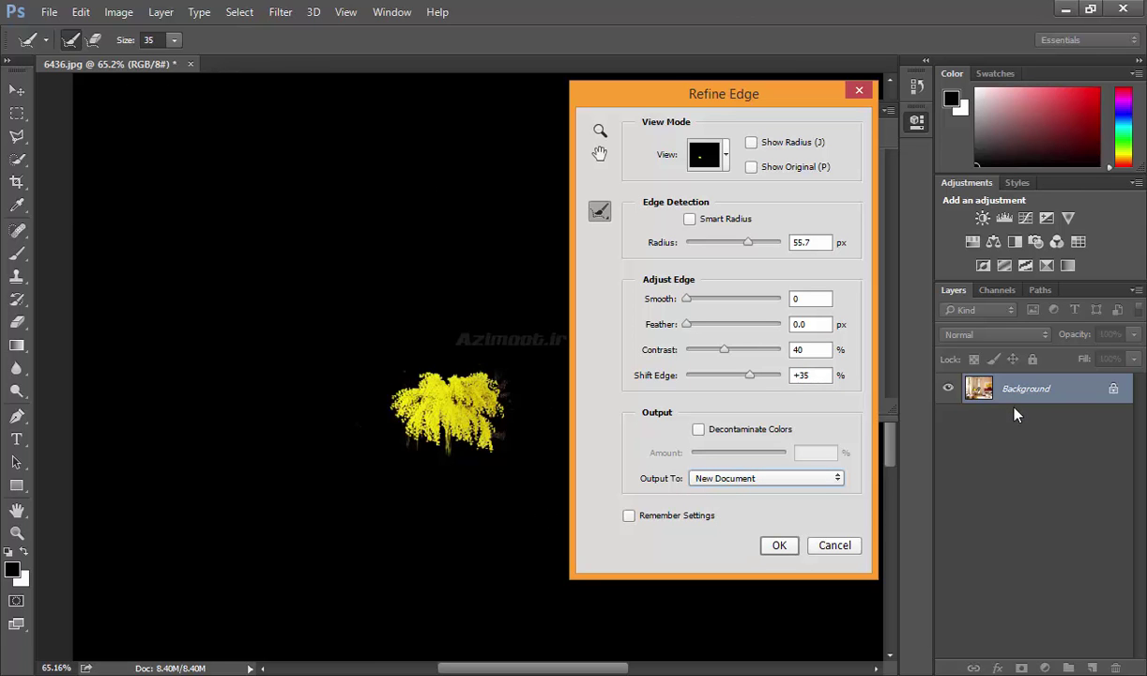
pyautogui.click(781, 546)
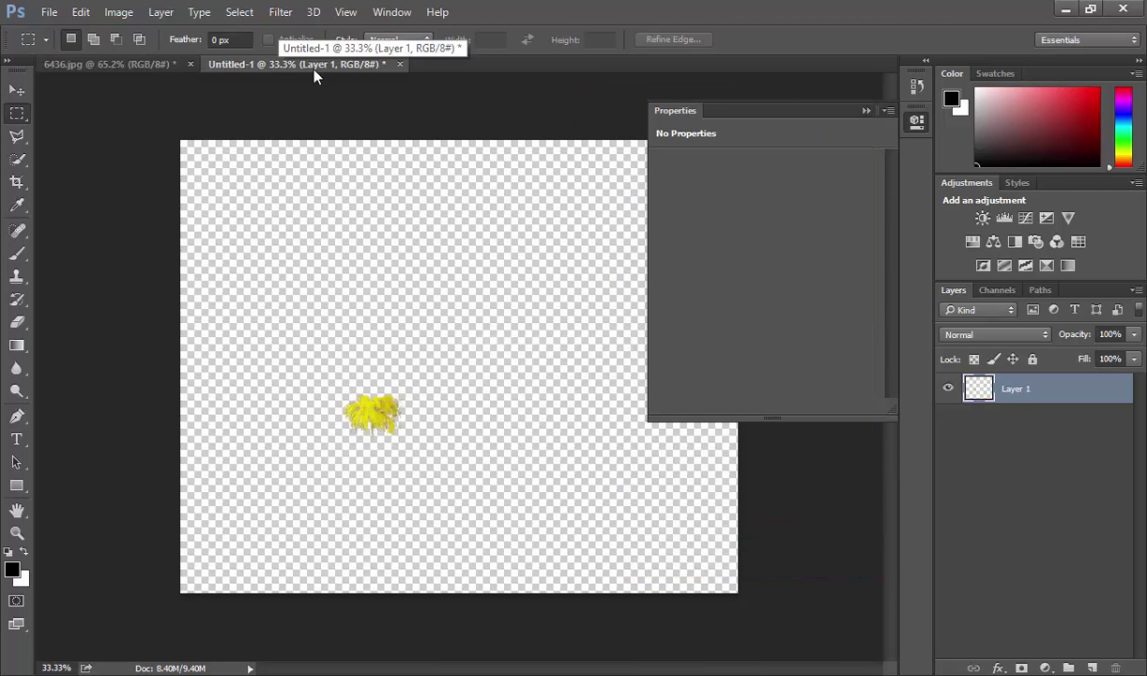
# - Discard the Untitled-1 document without saving and show the marquee tool shape choices
pyautogui.click(141, 64)
pyautogui.click(232, 63)
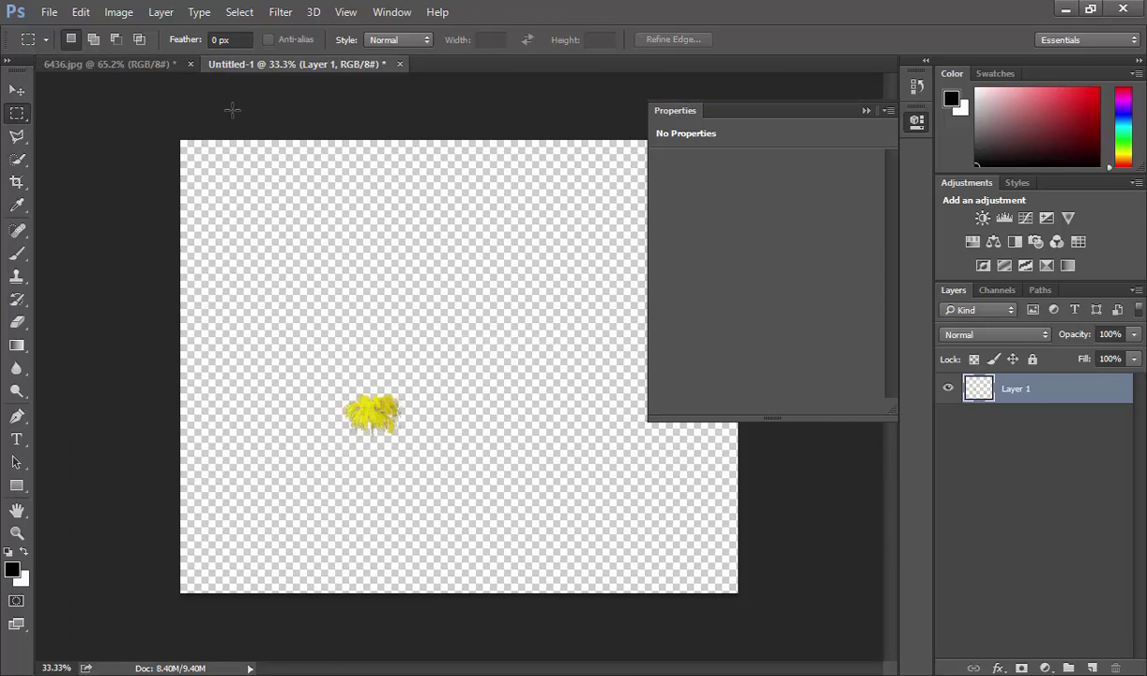
pyautogui.click(398, 65)
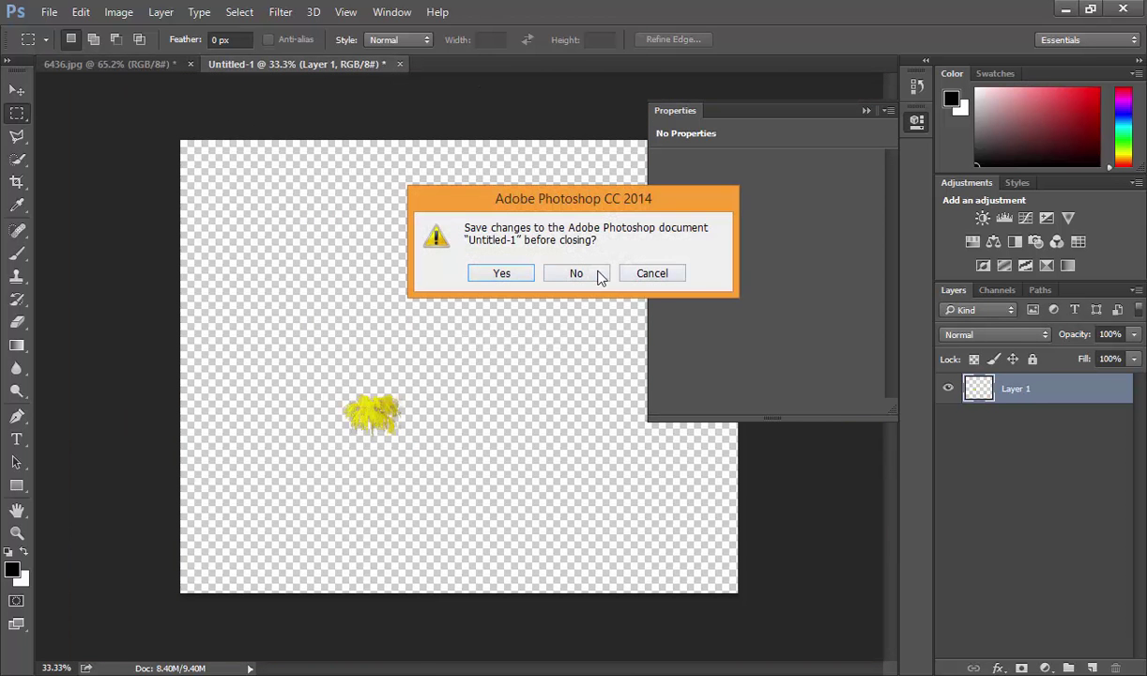
pyautogui.click(570, 265)
pyautogui.rightClick(19, 112)
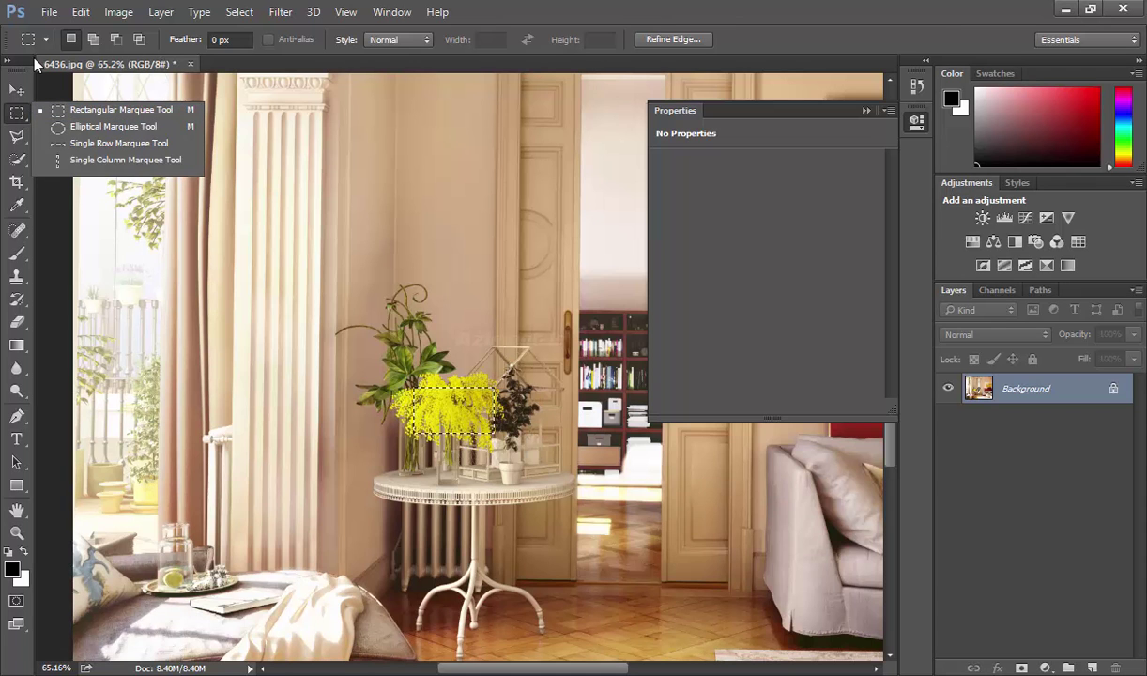
# - Switch to the Elliptical Marquee and add an oval around the green plant to the selection
pyautogui.click(83, 126)
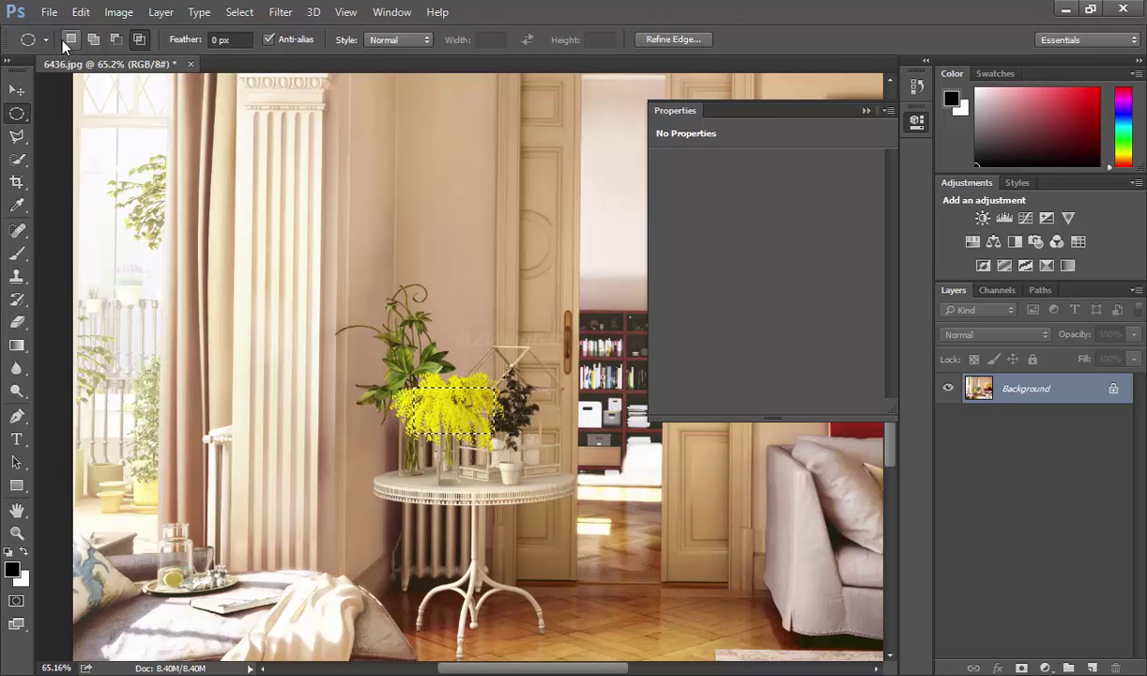
pyautogui.click(94, 41)
pyautogui.moveTo(443, 408); pyautogui.dragTo(368, 287)
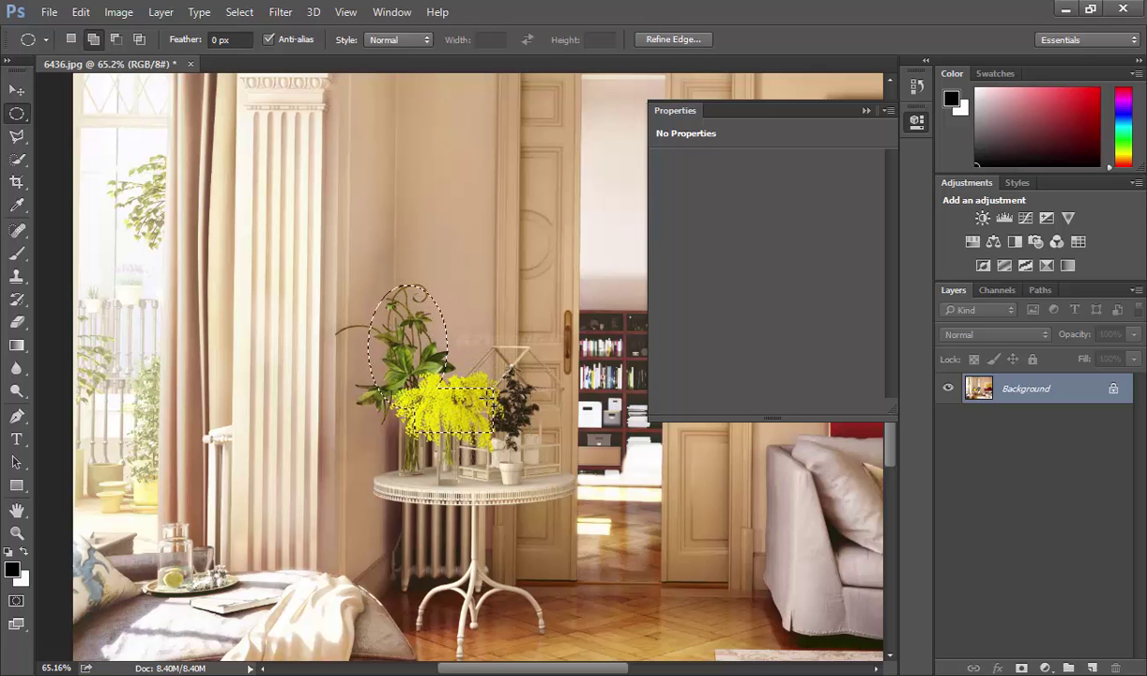
pyautogui.click(114, 41)
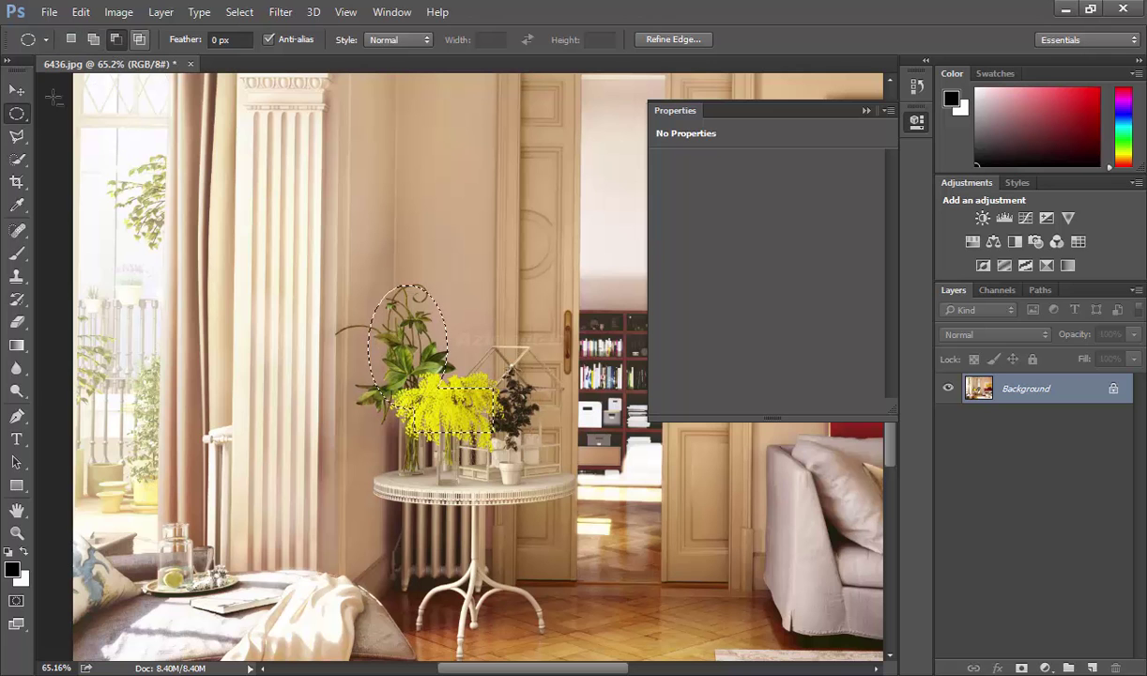
pyautogui.rightClick(16, 112)
pyautogui.click(57, 109)
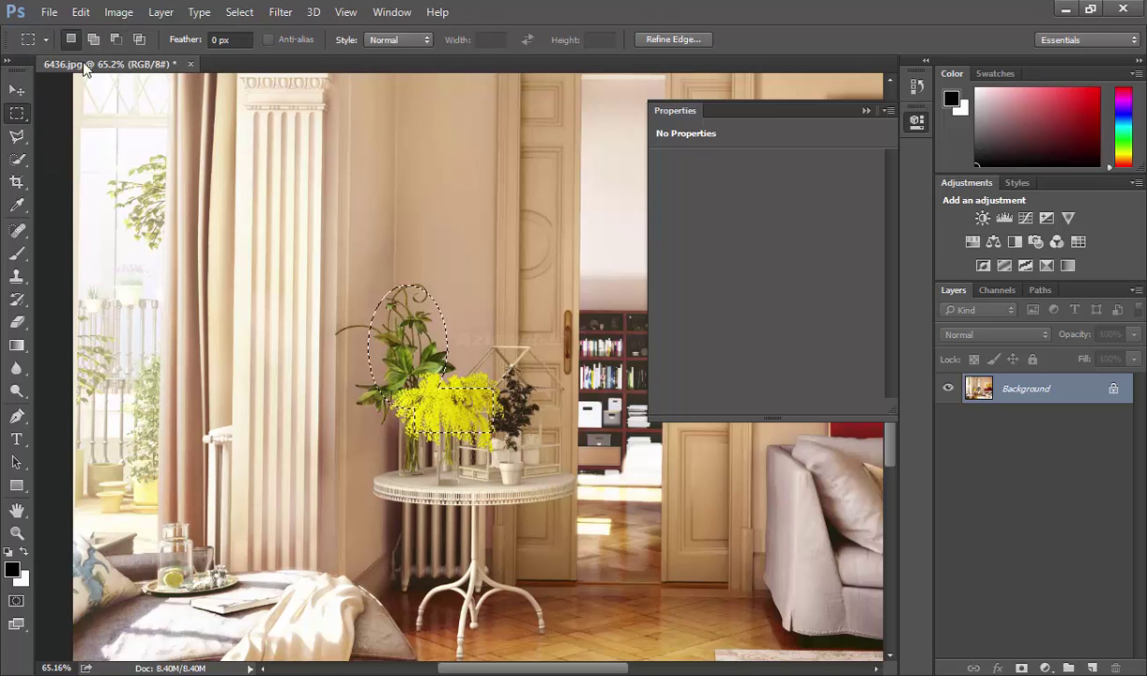
pyautogui.moveTo(16, 113); pyautogui.dragTo(85, 122)
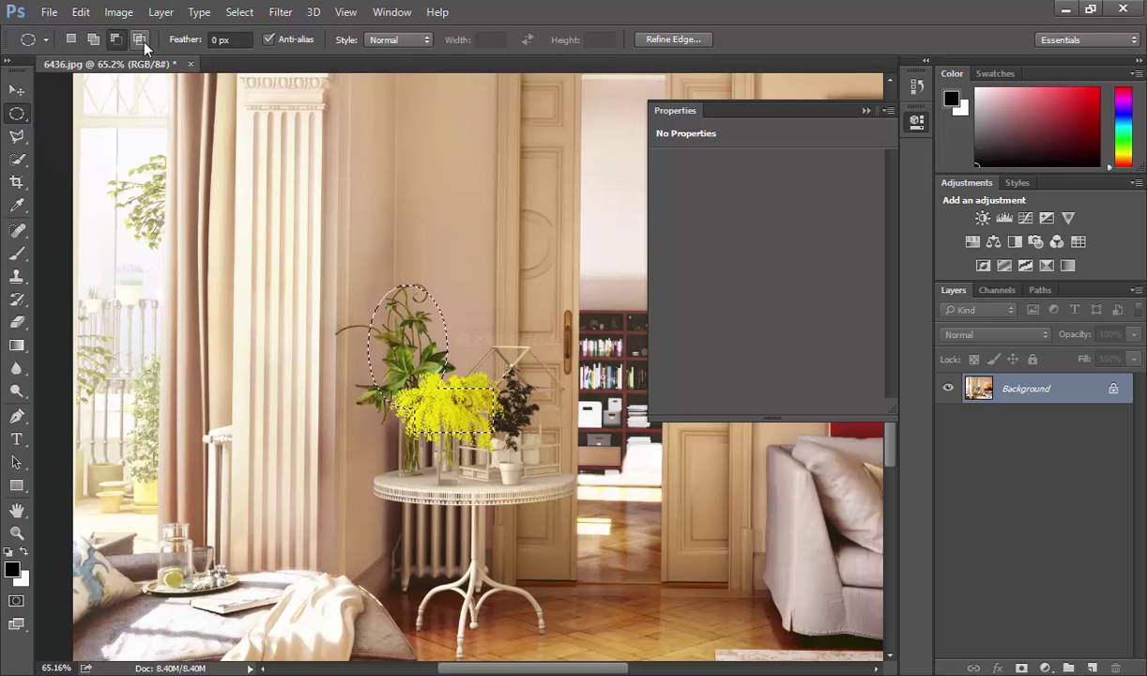
# - Add an ellipse over the yellow flowers, subtract one from its right, then intersect to keep the blossoms
pyautogui.click(94, 41)
pyautogui.moveTo(430, 374); pyautogui.dragTo(503, 448)
pyautogui.click(115, 40)
pyautogui.moveTo(502, 460); pyautogui.dragTo(457, 403)
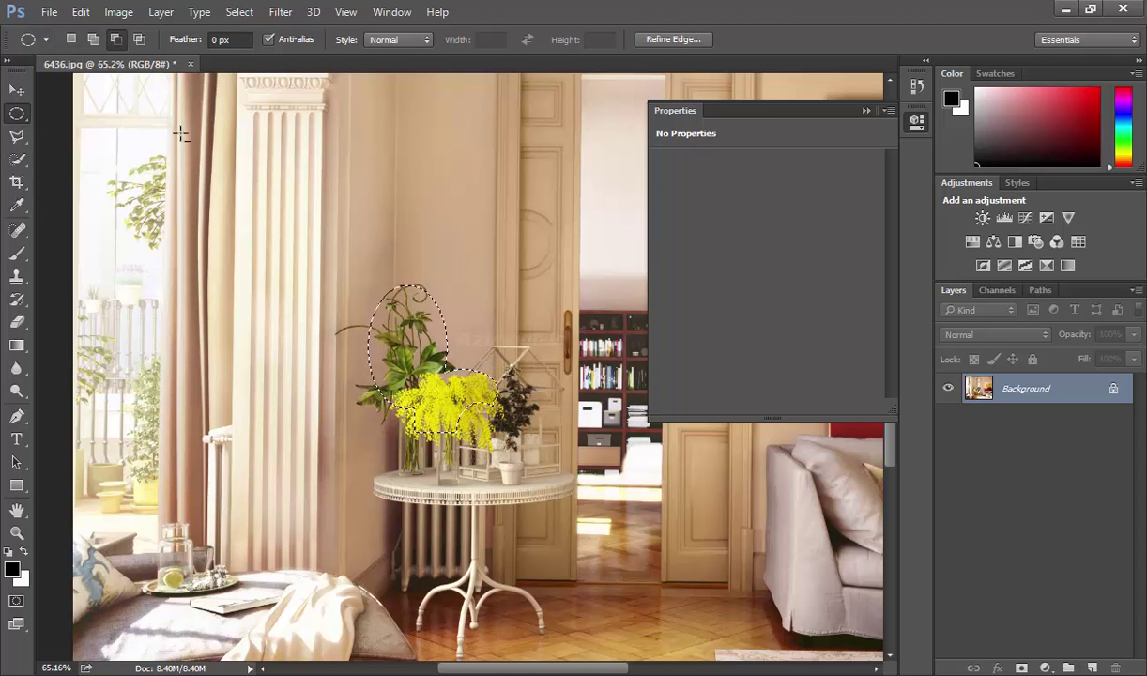
pyautogui.click(139, 40)
pyautogui.moveTo(388, 456); pyautogui.dragTo(514, 375)
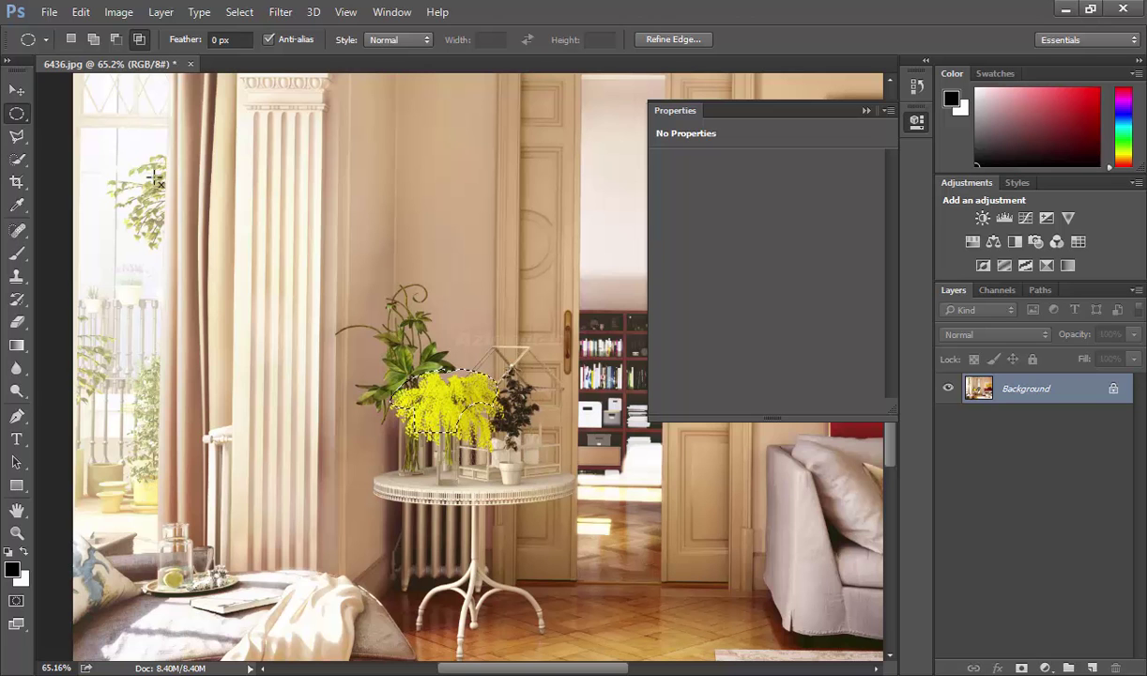
# - In new-selection mode, move and redraw oval selections over the flowers, leaves and wall
pyautogui.click(70, 41)
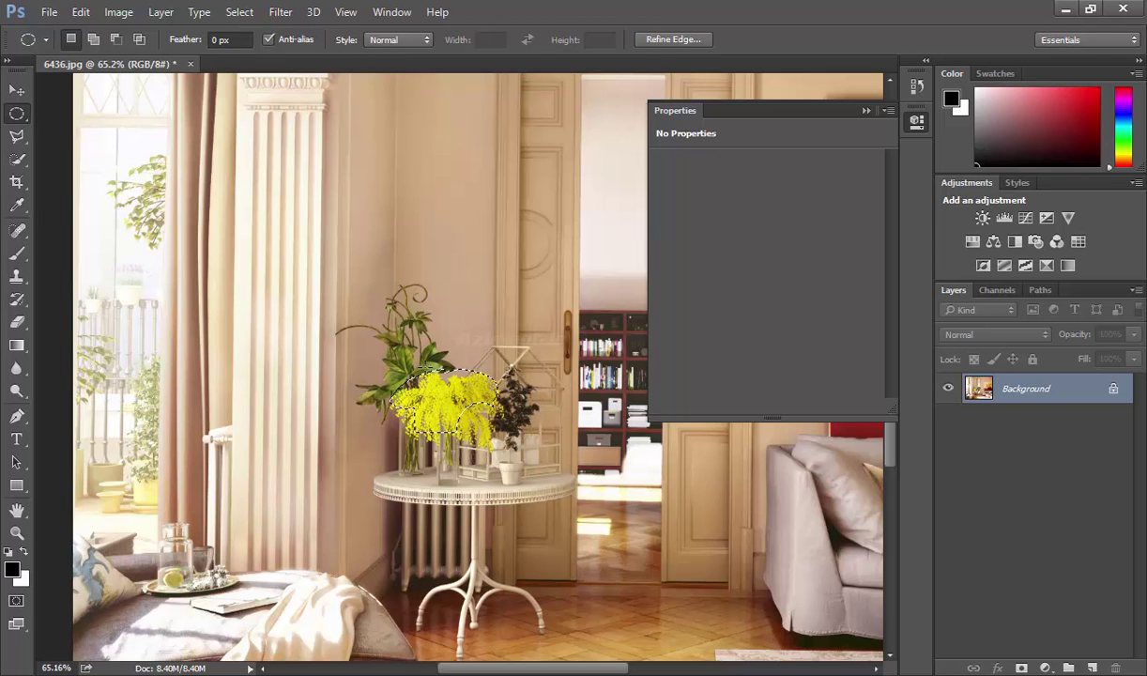
pyautogui.moveTo(448, 405); pyautogui.dragTo(481, 369)
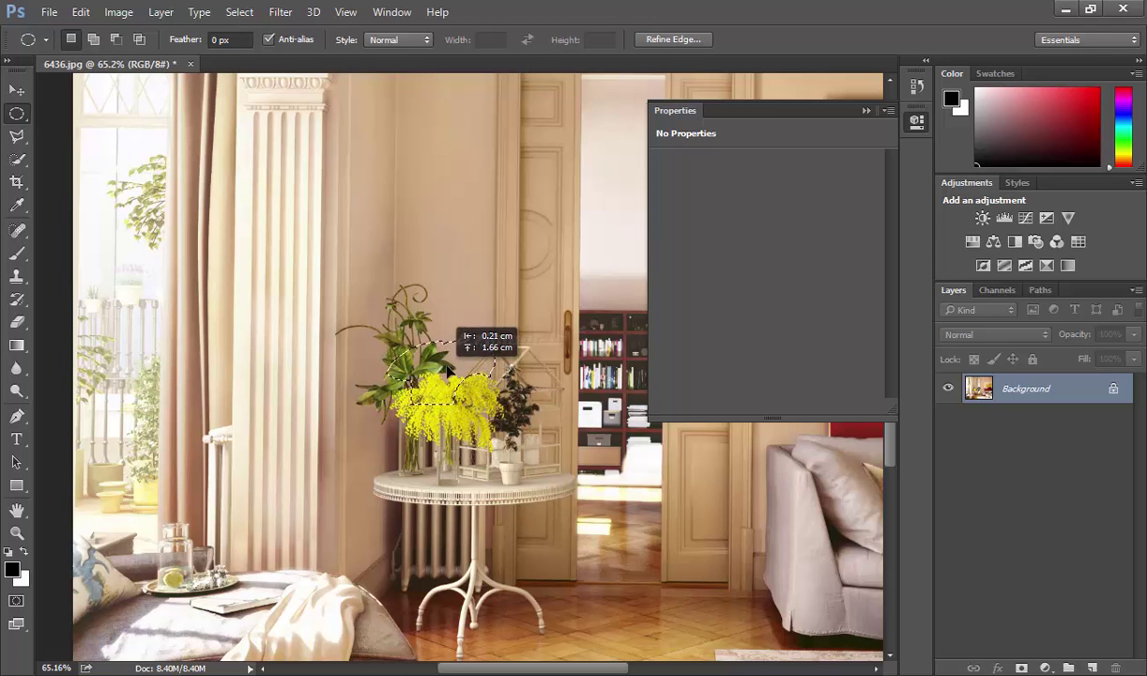
pyautogui.moveTo(481, 369); pyautogui.dragTo(448, 410)
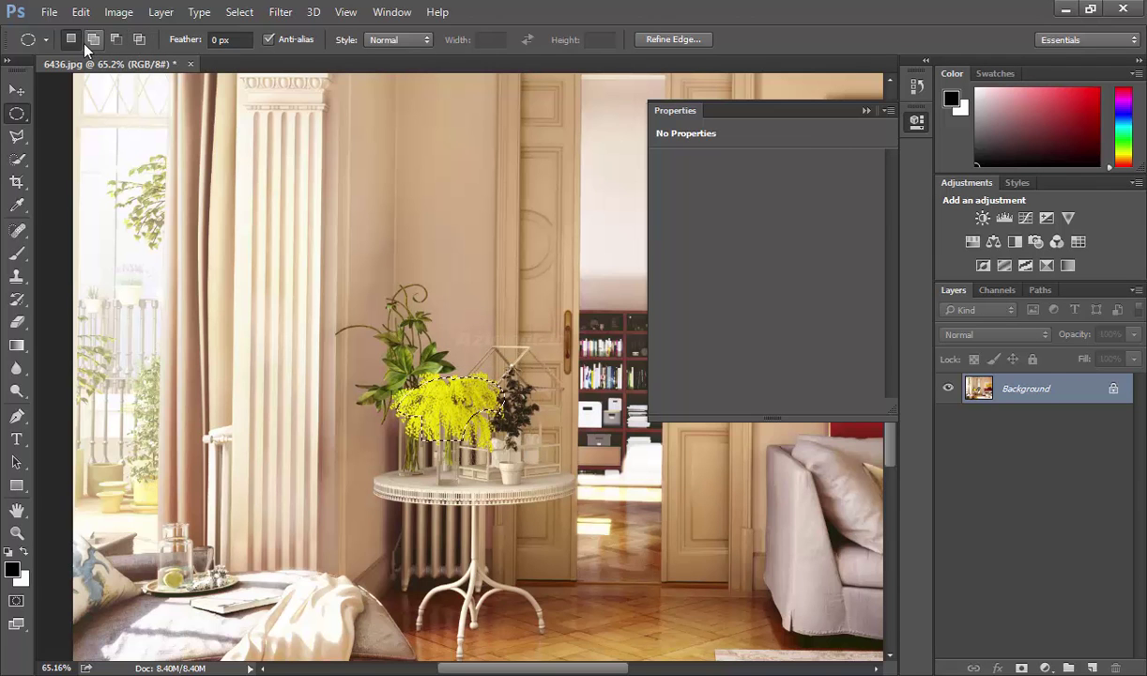
pyautogui.moveTo(362, 293)
pyautogui.mouseDown()
pyautogui.moveTo(399, 320)
pyautogui.moveTo(439, 401)
pyautogui.mouseUp()
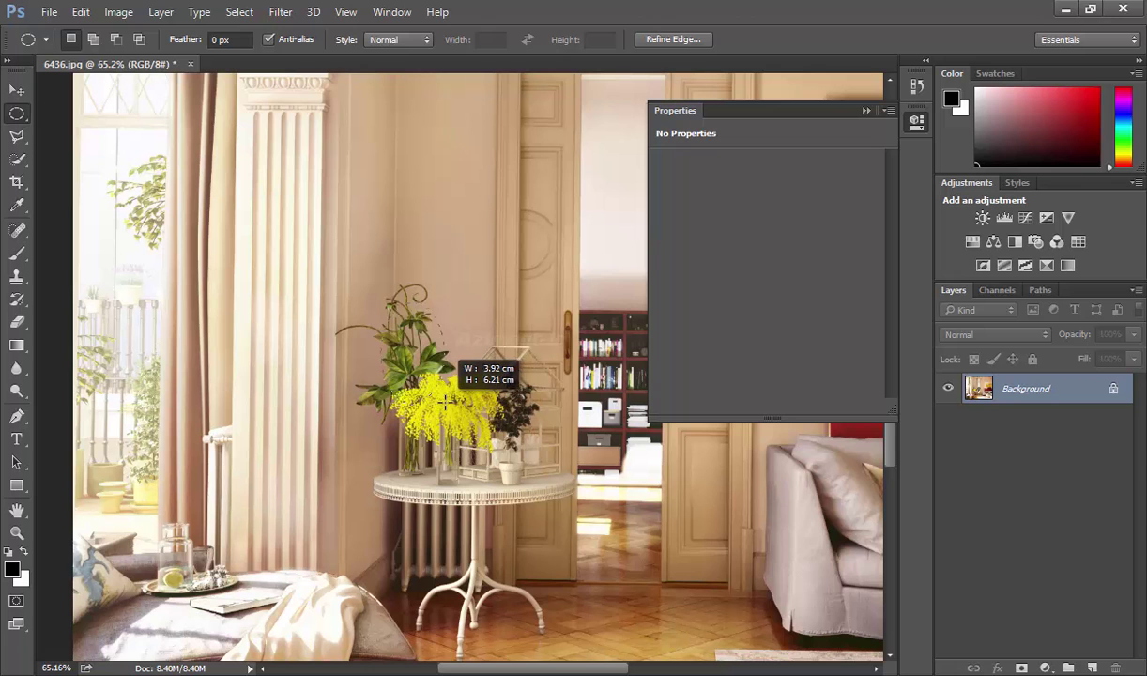
pyautogui.moveTo(443, 389); pyautogui.dragTo(469, 362)
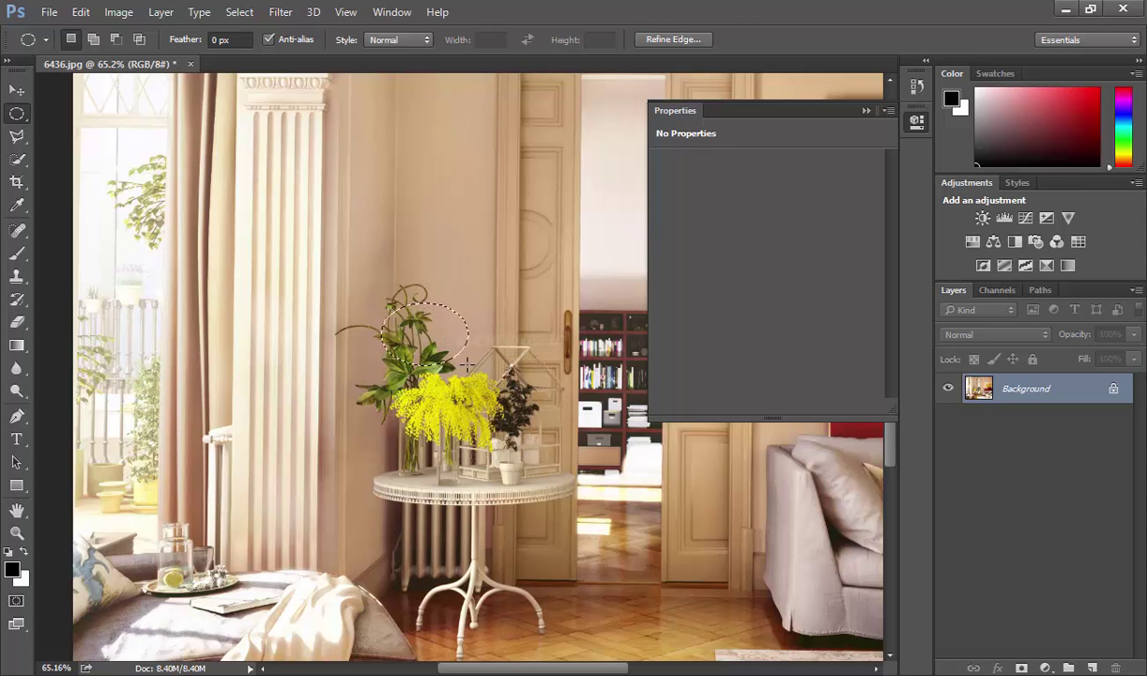
pyautogui.moveTo(504, 251); pyautogui.dragTo(433, 304)
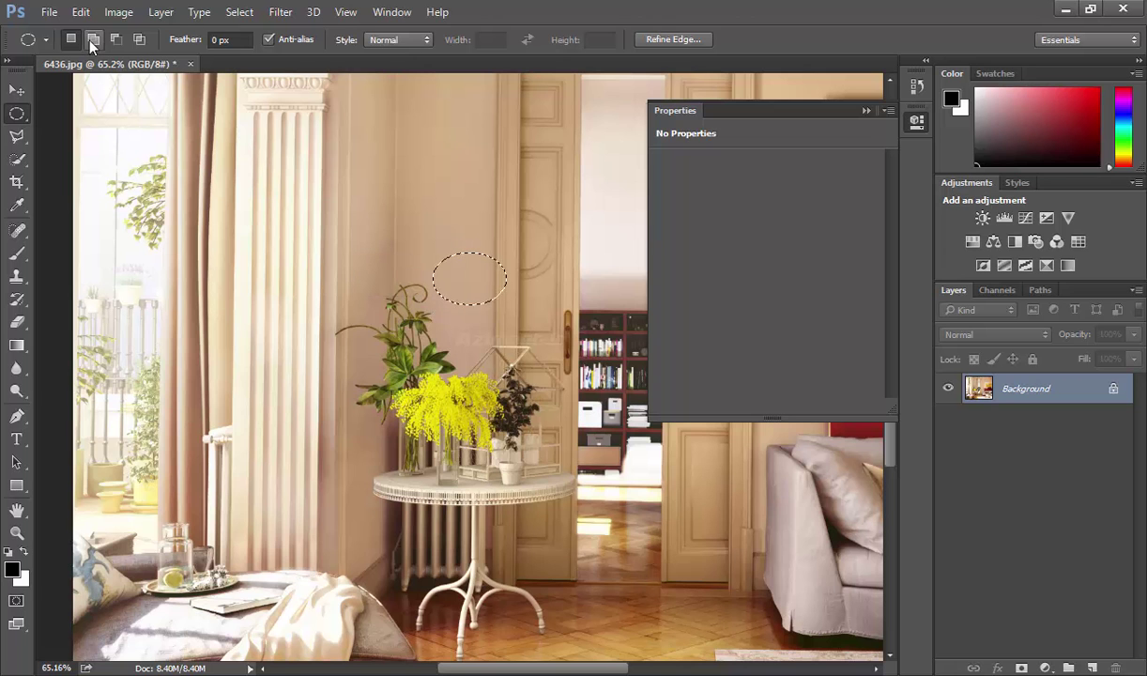
pyautogui.moveTo(476, 295)
pyautogui.mouseDown()
pyautogui.moveTo(404, 284)
pyautogui.moveTo(444, 312)
pyautogui.mouseUp()
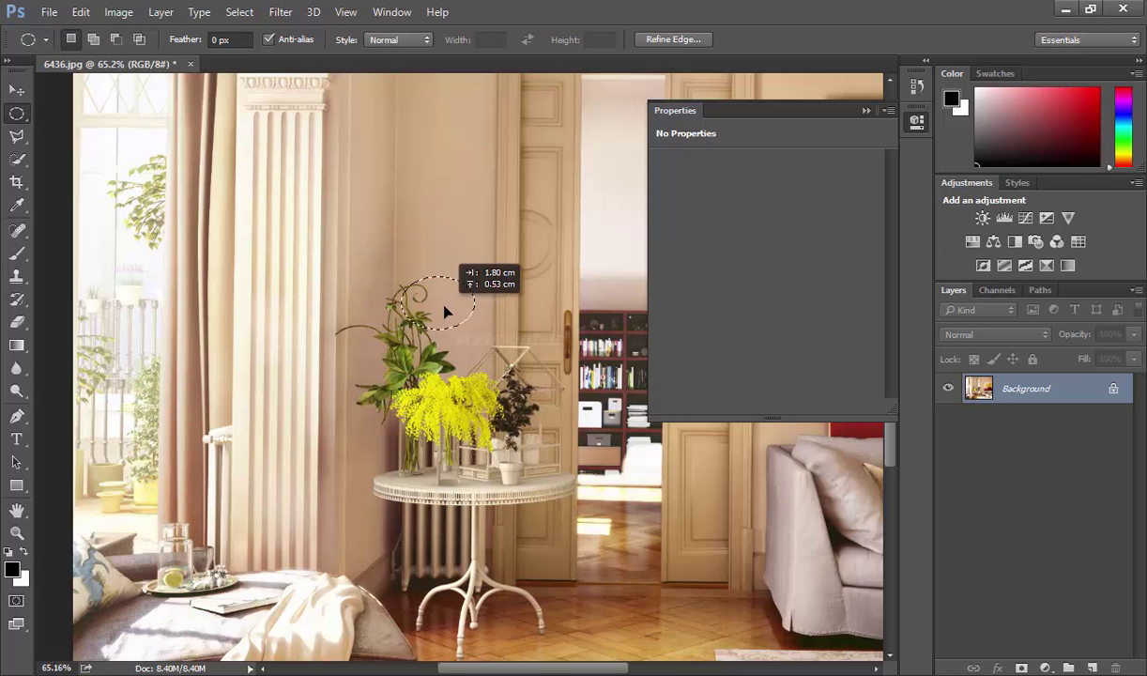
pyautogui.moveTo(429, 263); pyautogui.dragTo(374, 284)
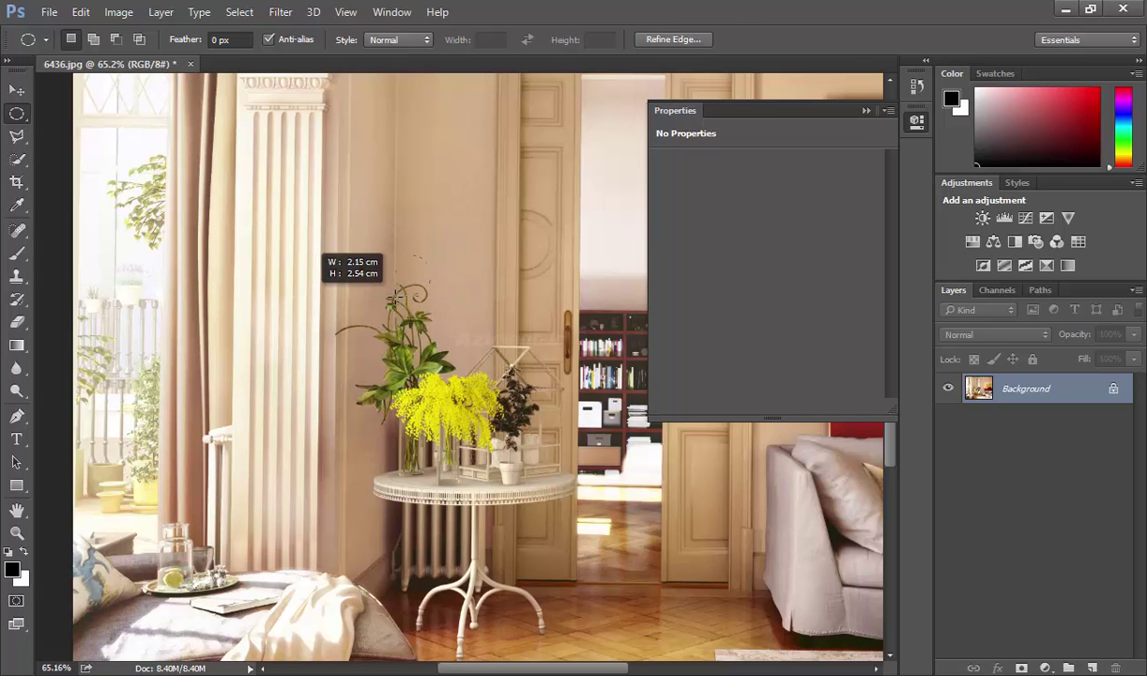
pyautogui.moveTo(386, 282); pyautogui.dragTo(373, 305)
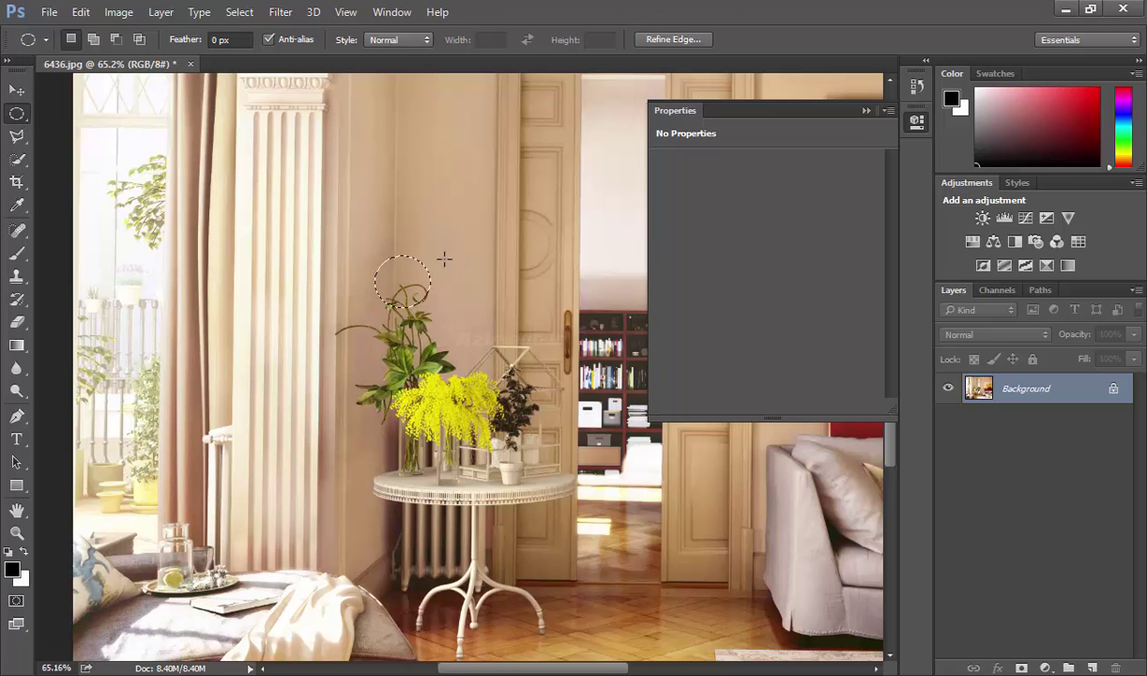
# - Switch to the Rectangular Marquee and draw a small square selection on the wall above the plant
pyautogui.rightClick(31, 111)
pyautogui.click(58, 113)
pyautogui.moveTo(390, 191)
pyautogui.mouseDown()
pyautogui.moveTo(466, 251)
pyautogui.moveTo(489, 227)
pyautogui.mouseUp()
pyautogui.click(420, 194)
pyautogui.moveTo(408, 195); pyautogui.dragTo(361, 245)
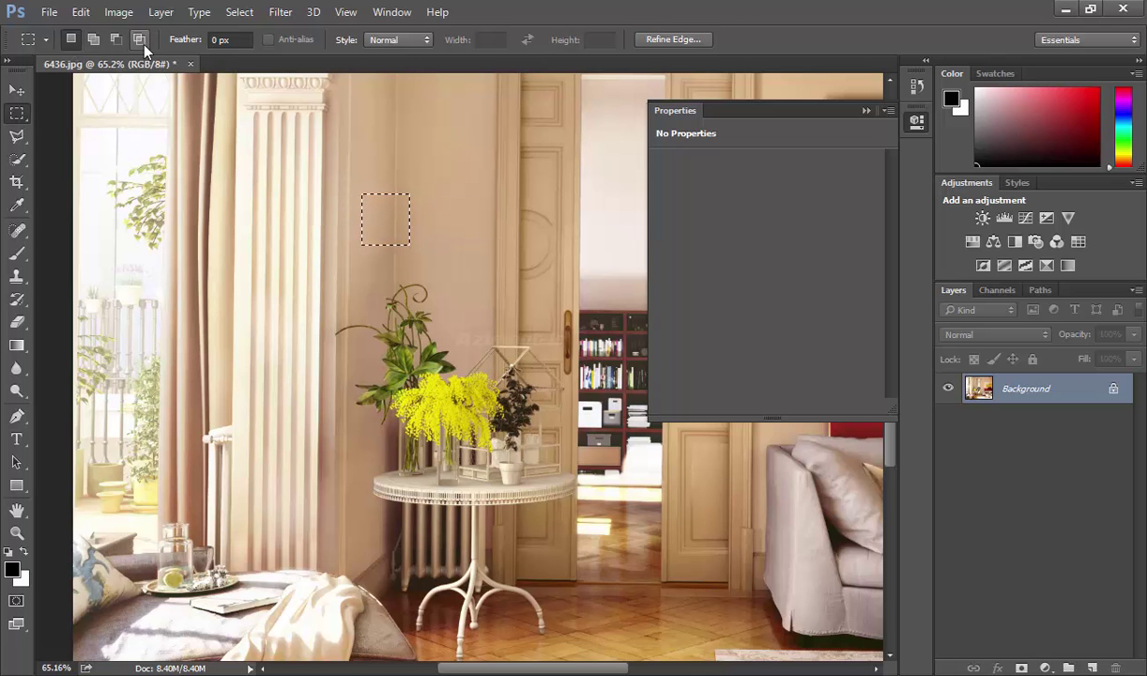
# - In Add mode, add a second rectangle and a separate square beside it to the wall selection
pyautogui.click(94, 40)
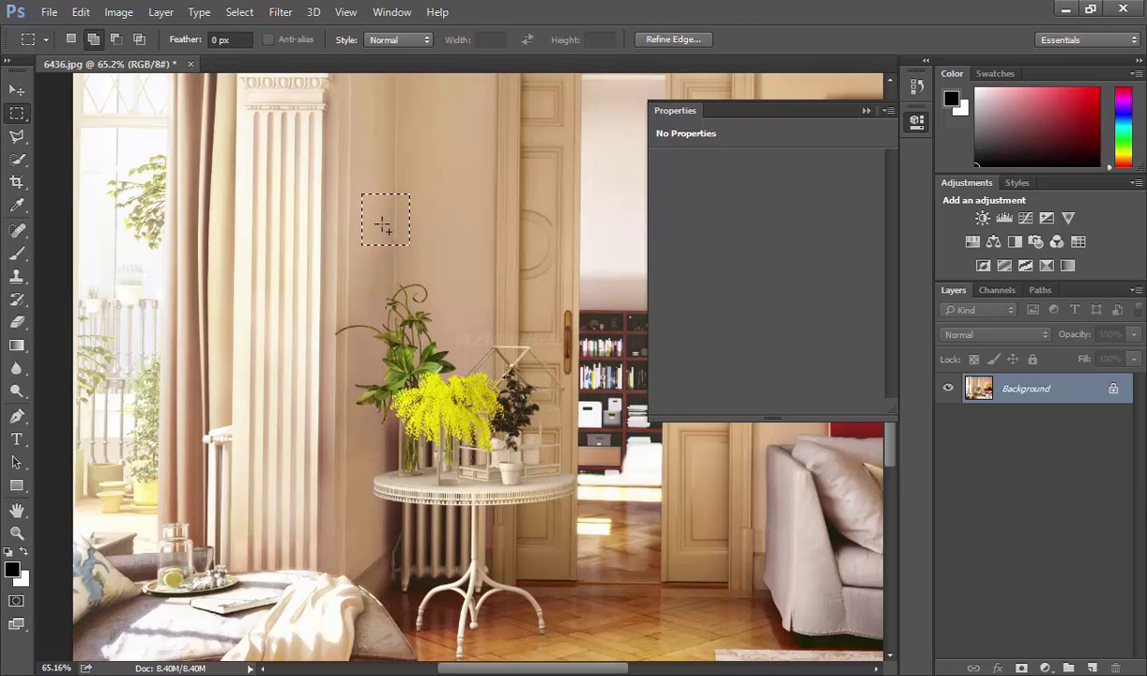
pyautogui.moveTo(382, 224); pyautogui.dragTo(429, 264)
pyautogui.moveTo(447, 176); pyautogui.dragTo(489, 228)
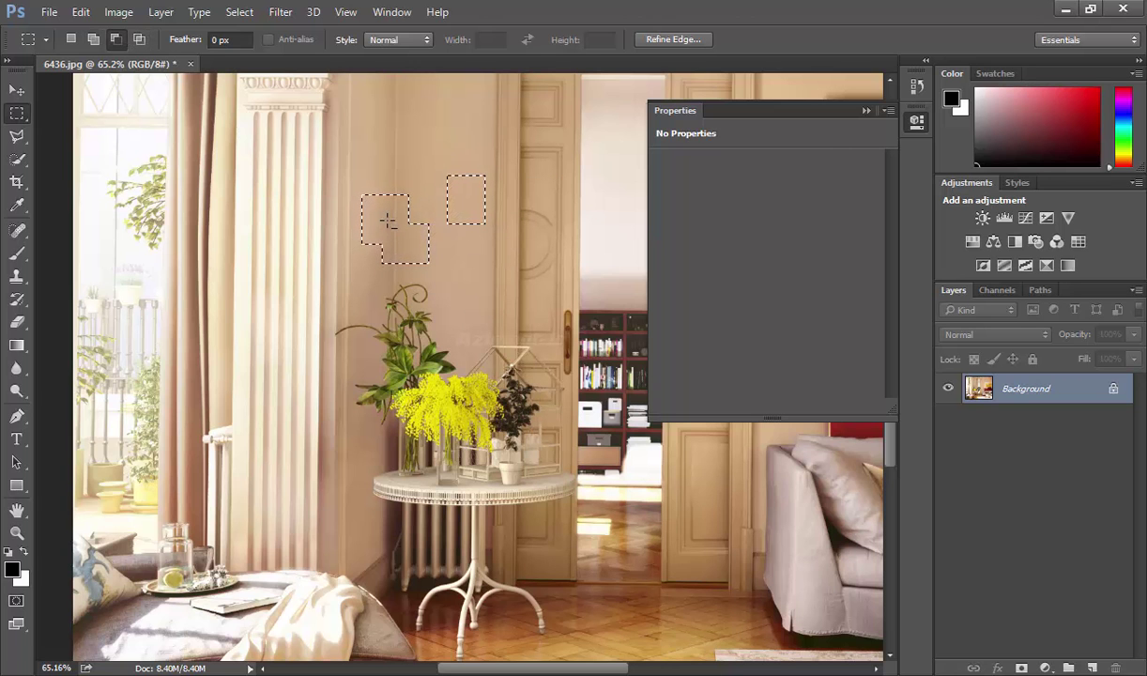
pyautogui.moveTo(392, 219)
pyautogui.mouseDown()
pyautogui.moveTo(435, 173)
pyautogui.moveTo(376, 129)
pyautogui.mouseUp()
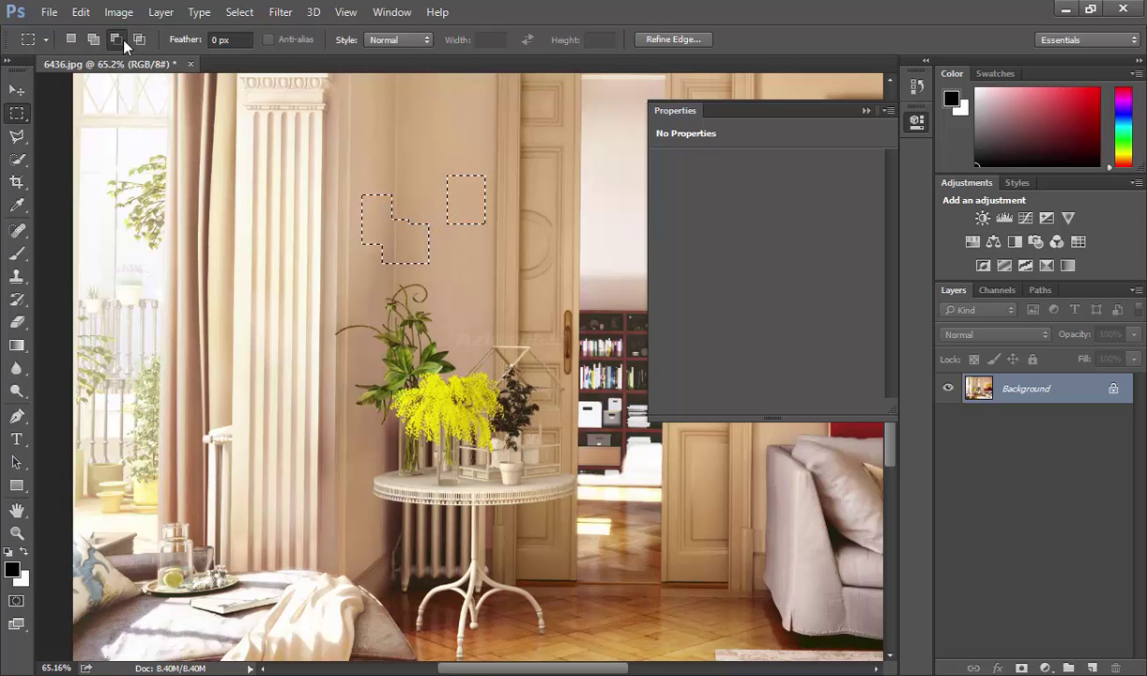
pyautogui.rightClick(17, 112)
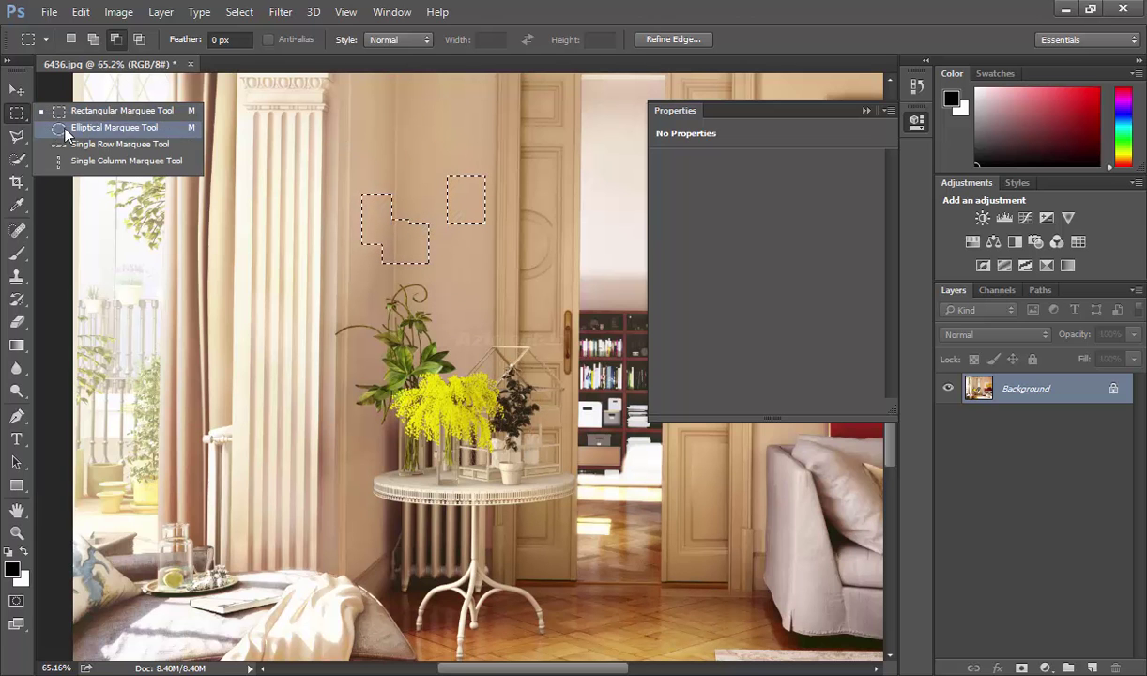
# - Draw an oval selection on the wall above the plant, move it aside, and zoom into the white hole
pyautogui.click(61, 123)
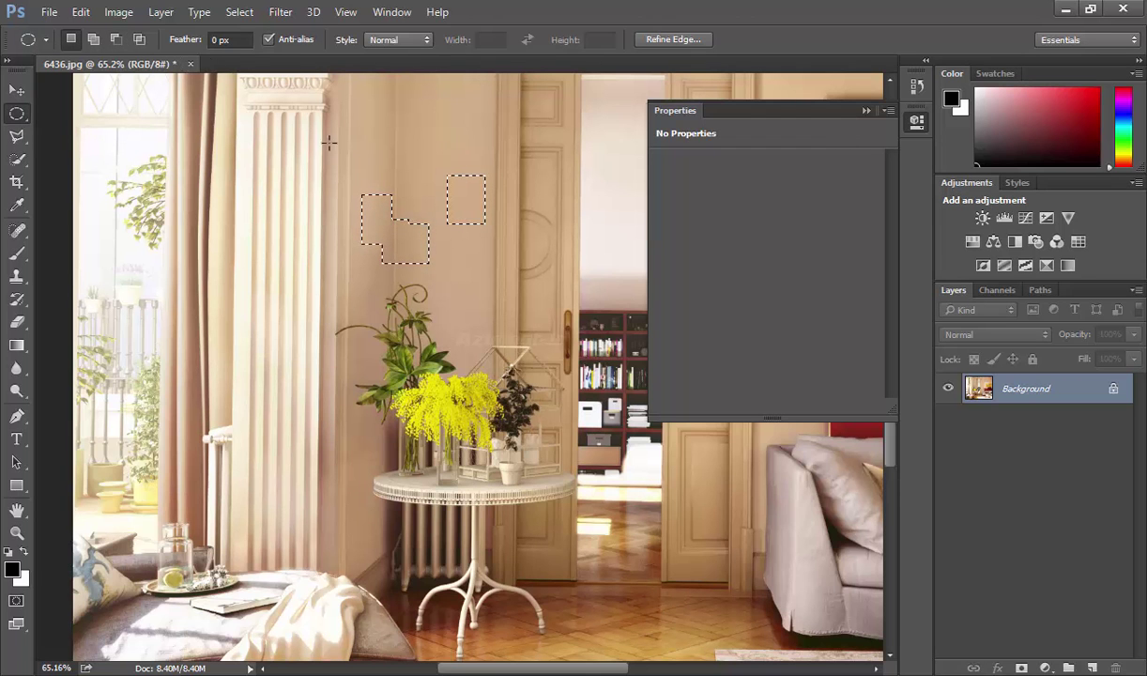
pyautogui.moveTo(373, 153); pyautogui.dragTo(471, 278)
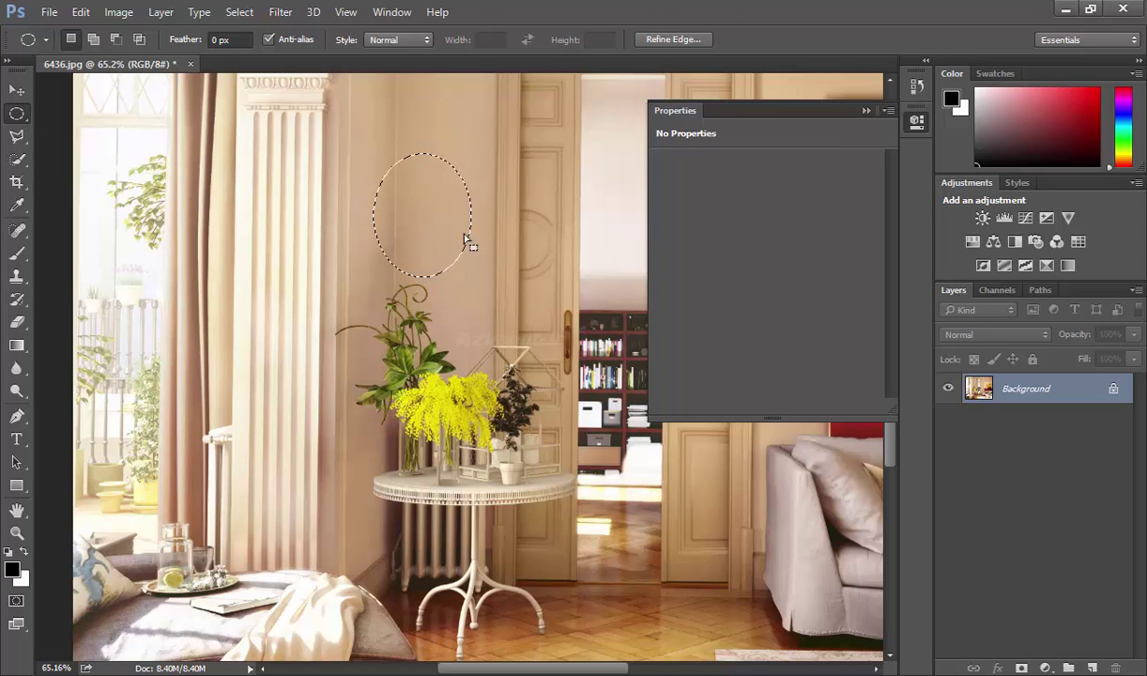
pyautogui.click(16, 89)
pyautogui.moveTo(394, 266); pyautogui.dragTo(286, 346)
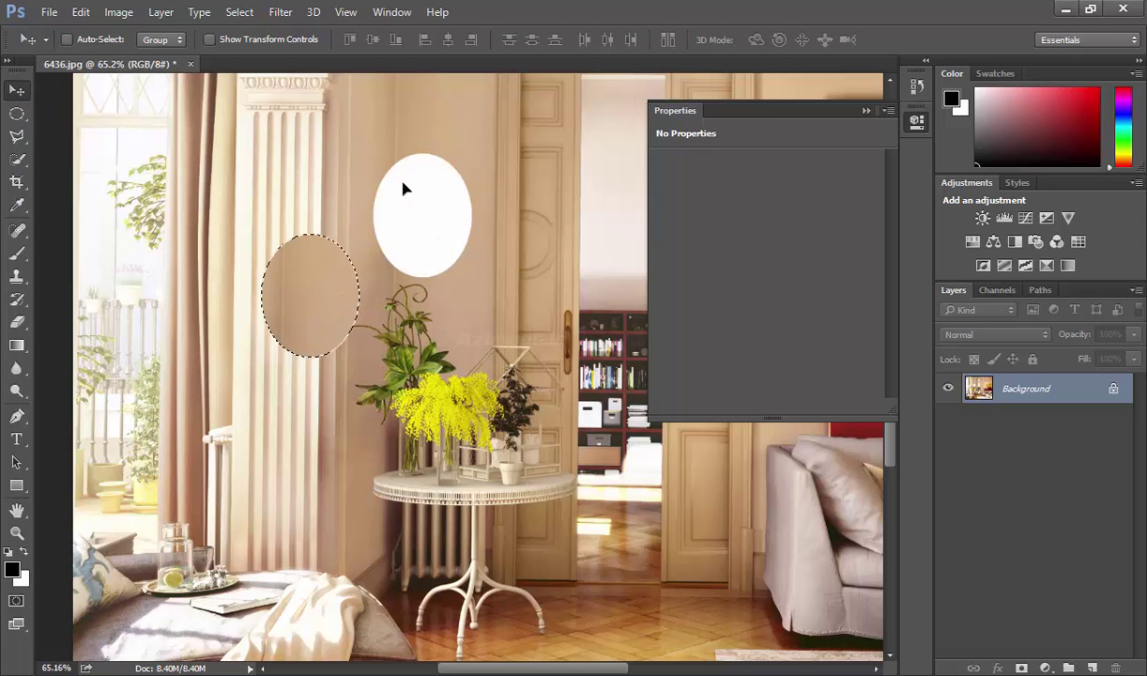
pyautogui.press('z')
pyautogui.moveTo(423, 164); pyautogui.dragTo(463, 156)
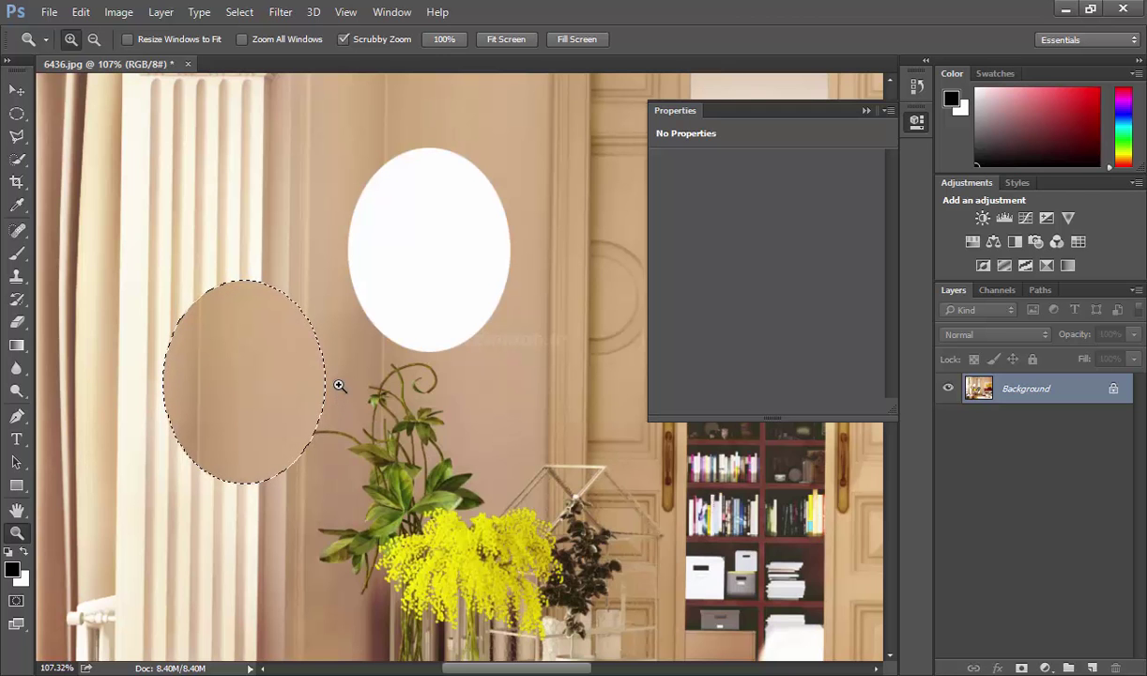
# - Undo the oval move, deselect, and set the Elliptical Marquee feather to 15.6 px
pyautogui.hotkey('ctrl', 'z')
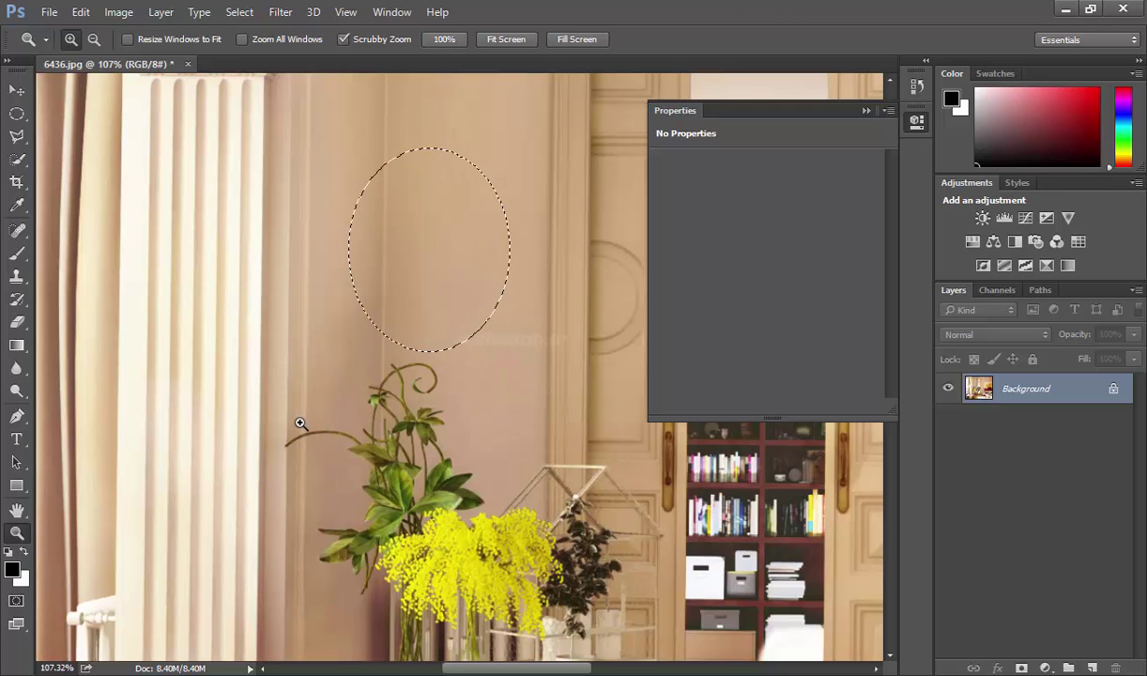
pyautogui.hotkey('ctrl', 'd')
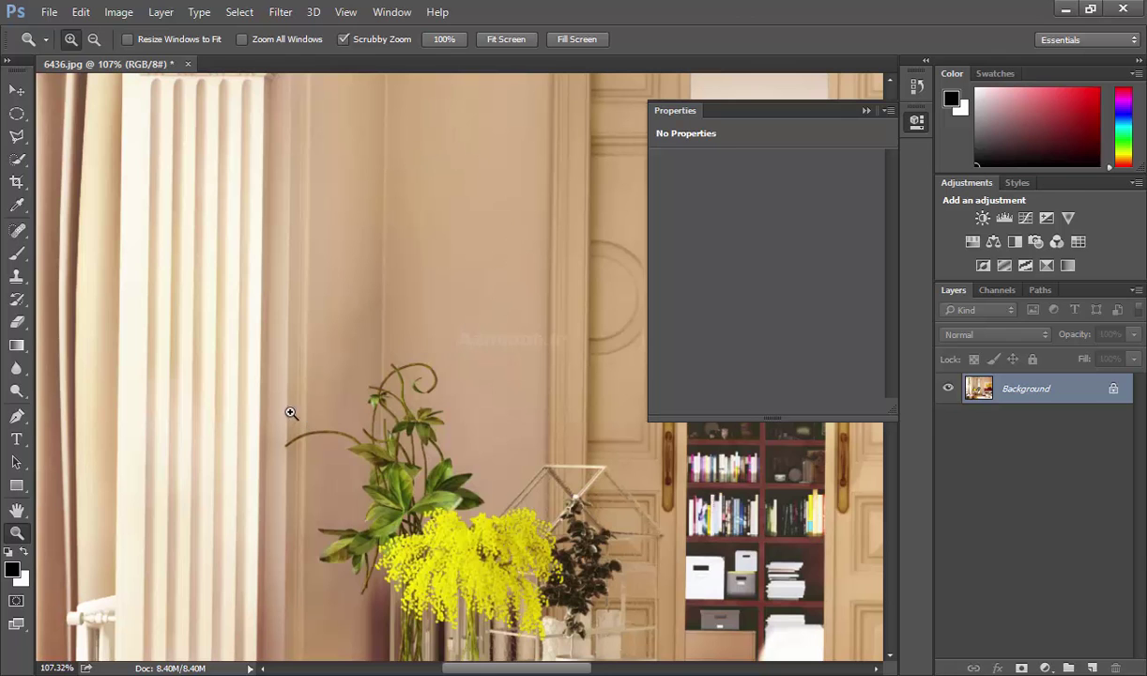
pyautogui.click(17, 113)
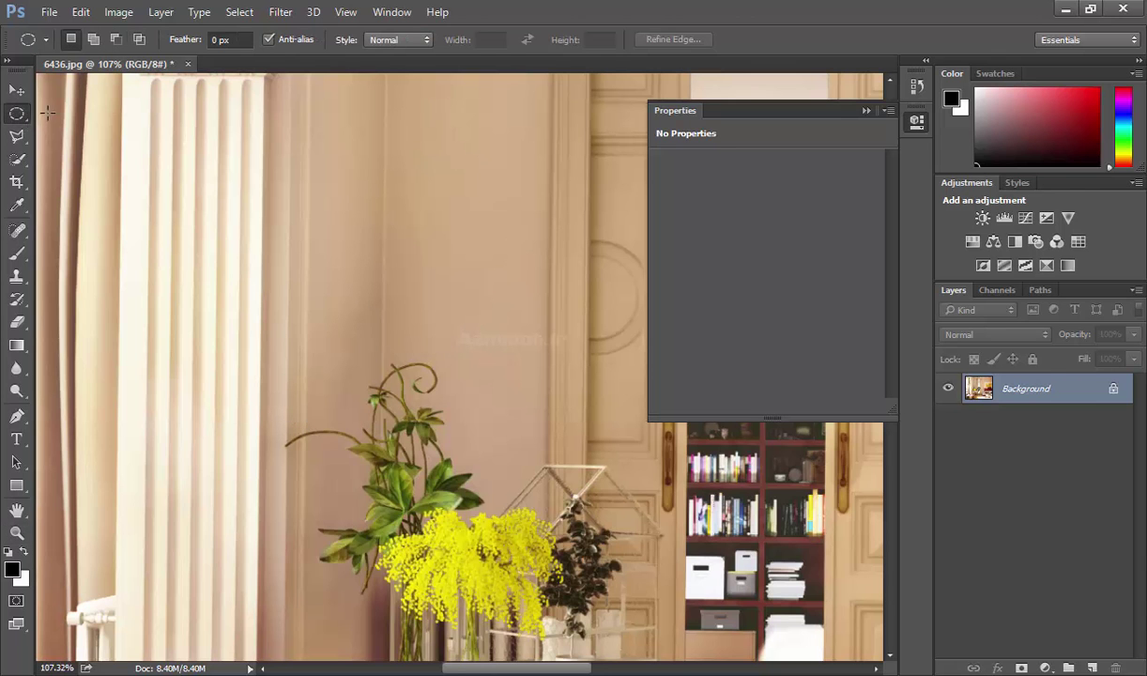
pyautogui.moveTo(183, 42); pyautogui.dragTo(285, 40)
pyautogui.moveTo(171, 45); pyautogui.dragTo(187, 45)
# - Draw feathered ovals over the flowers and bookshelf, test-move the bookshelf patch, then undo and deselect
pyautogui.moveTo(403, 484); pyautogui.dragTo(589, 642)
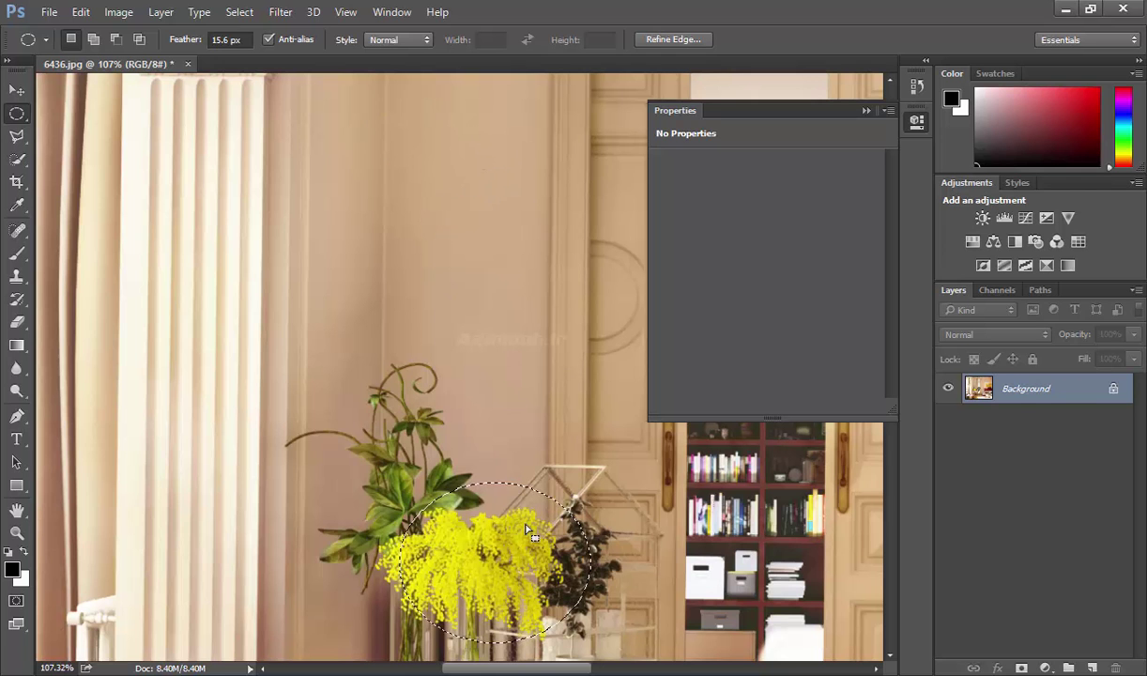
pyautogui.moveTo(722, 441); pyautogui.dragTo(849, 616)
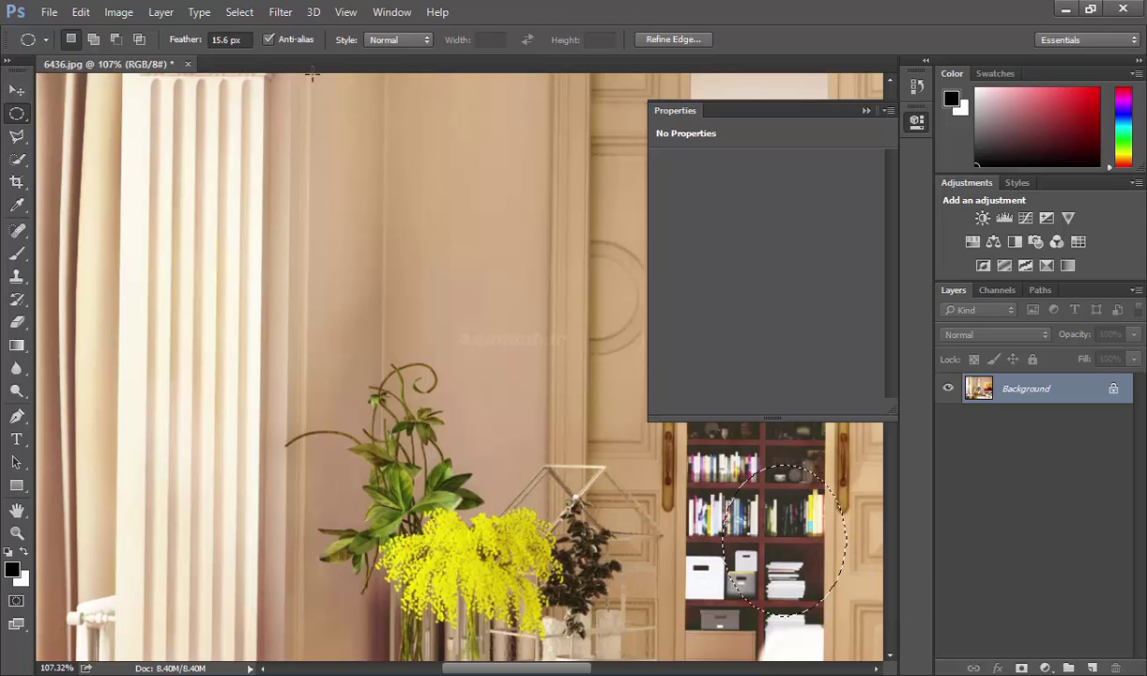
pyautogui.click(16, 89)
pyautogui.moveTo(762, 532); pyautogui.dragTo(515, 414)
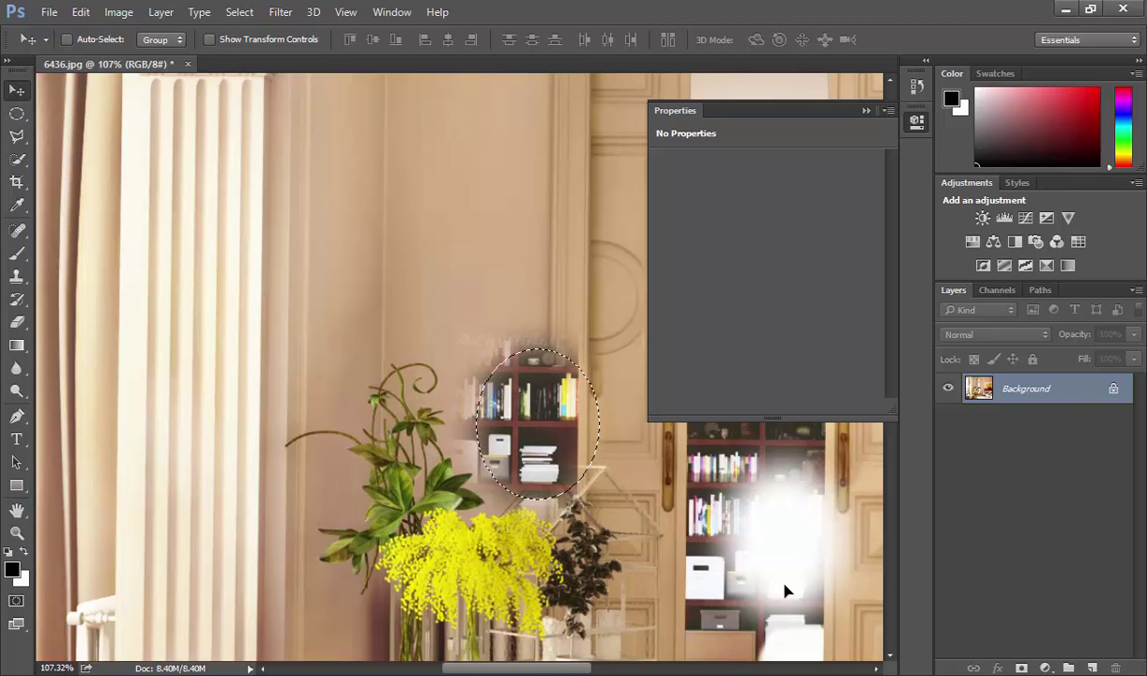
pyautogui.hotkey('ctrl', 'z')
pyautogui.hotkey('ctrl', 'd')
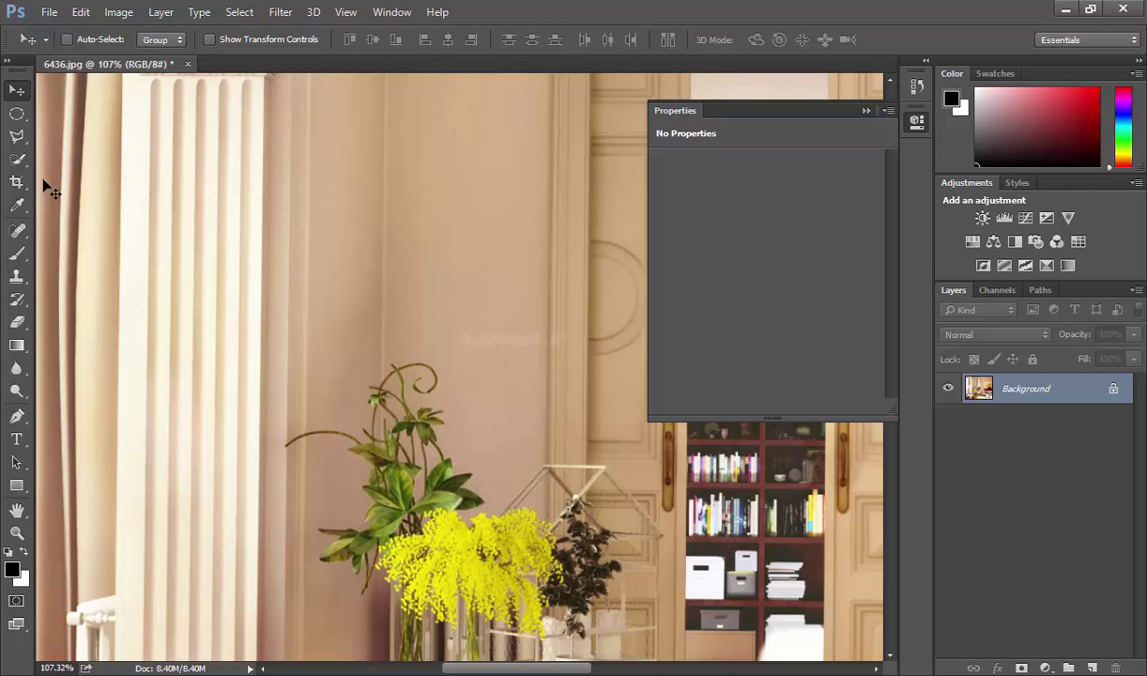
# - Select a round area of the wall, test-move it left, then undo and deselect
pyautogui.click(17, 114)
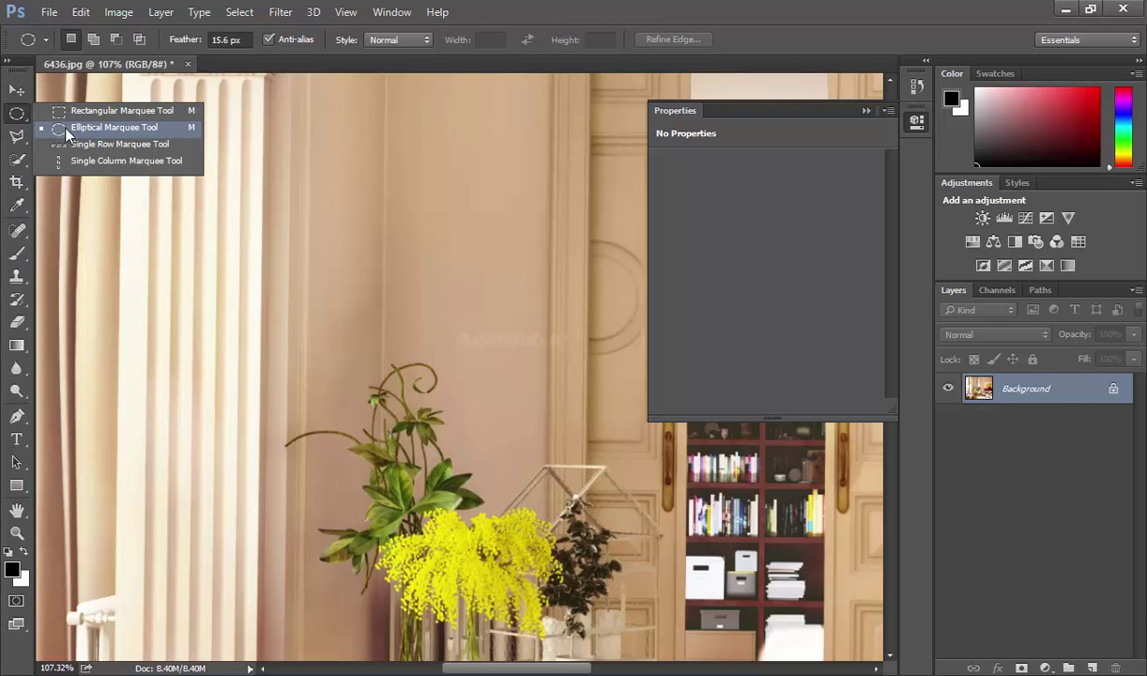
pyautogui.click(62, 123)
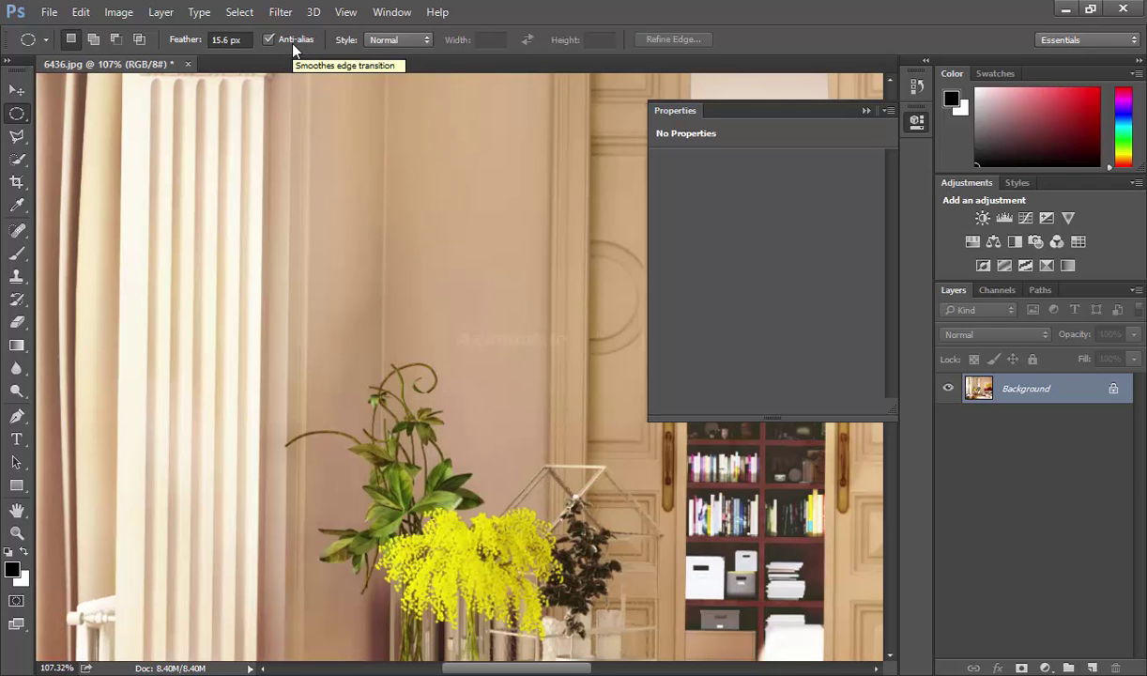
pyautogui.moveTo(361, 213); pyautogui.dragTo(528, 393)
pyautogui.click(17, 90)
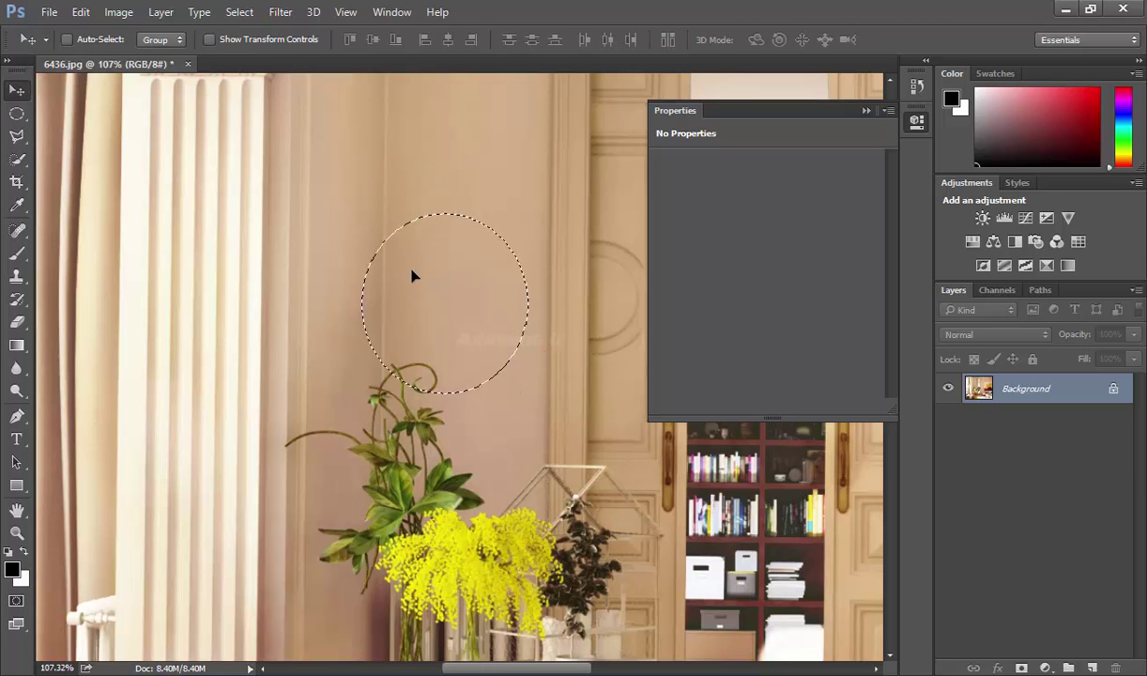
pyautogui.moveTo(412, 274); pyautogui.dragTo(250, 286)
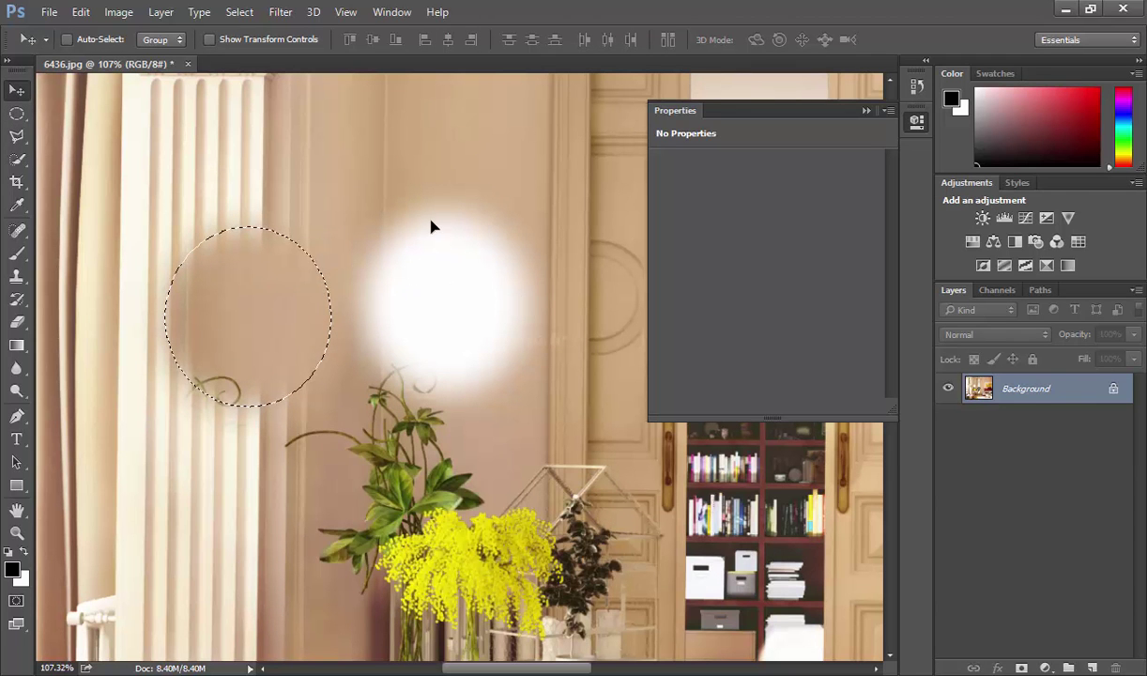
pyautogui.hotkey('ctrl', 'z')
pyautogui.hotkey('ctrl', 'd')
# - With feather at 0 px, move a hard-edged wall circle left, zoom in on it, then undo
pyautogui.click(16, 113)
pyautogui.click(185, 41)
pyautogui.write('0')
pyautogui.press('Return')
pyautogui.moveTo(392, 230); pyautogui.dragTo(561, 400)
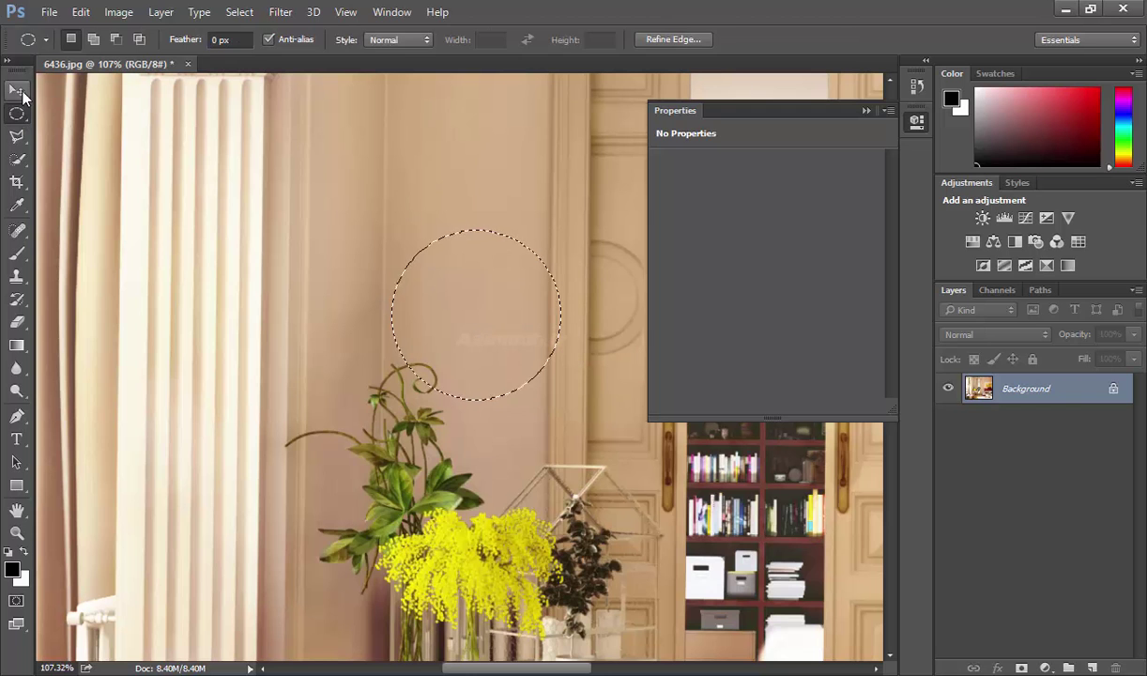
pyautogui.click(17, 91)
pyautogui.moveTo(474, 327); pyautogui.dragTo(255, 323)
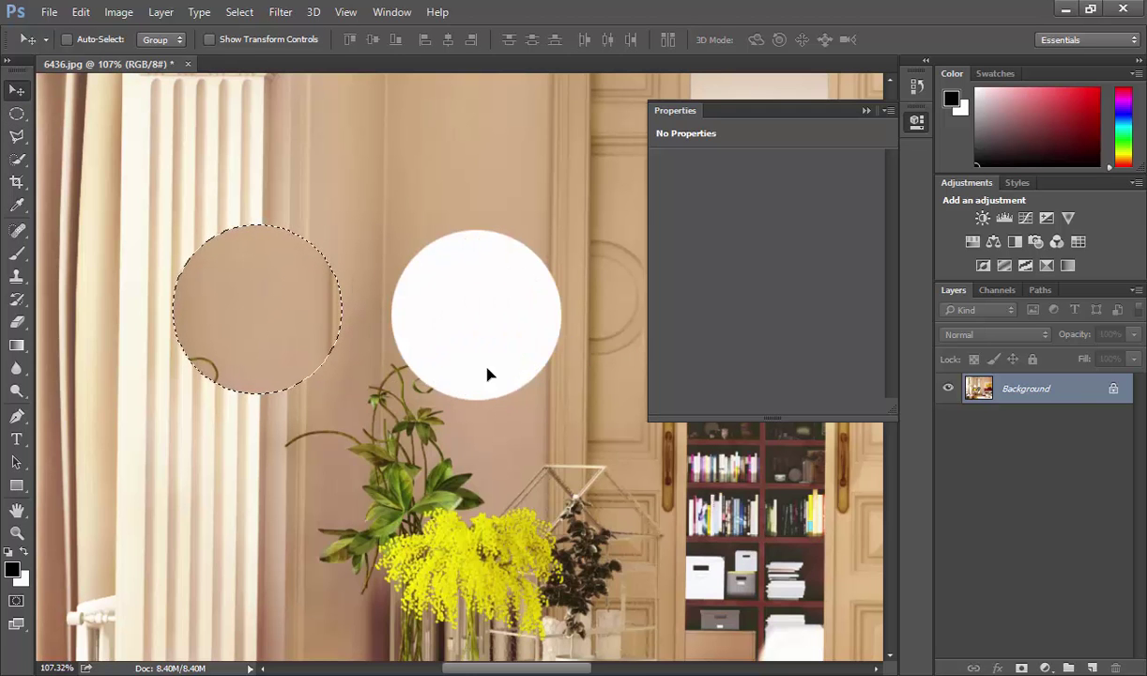
pyautogui.press('z')
pyautogui.moveTo(471, 294); pyautogui.dragTo(496, 300)
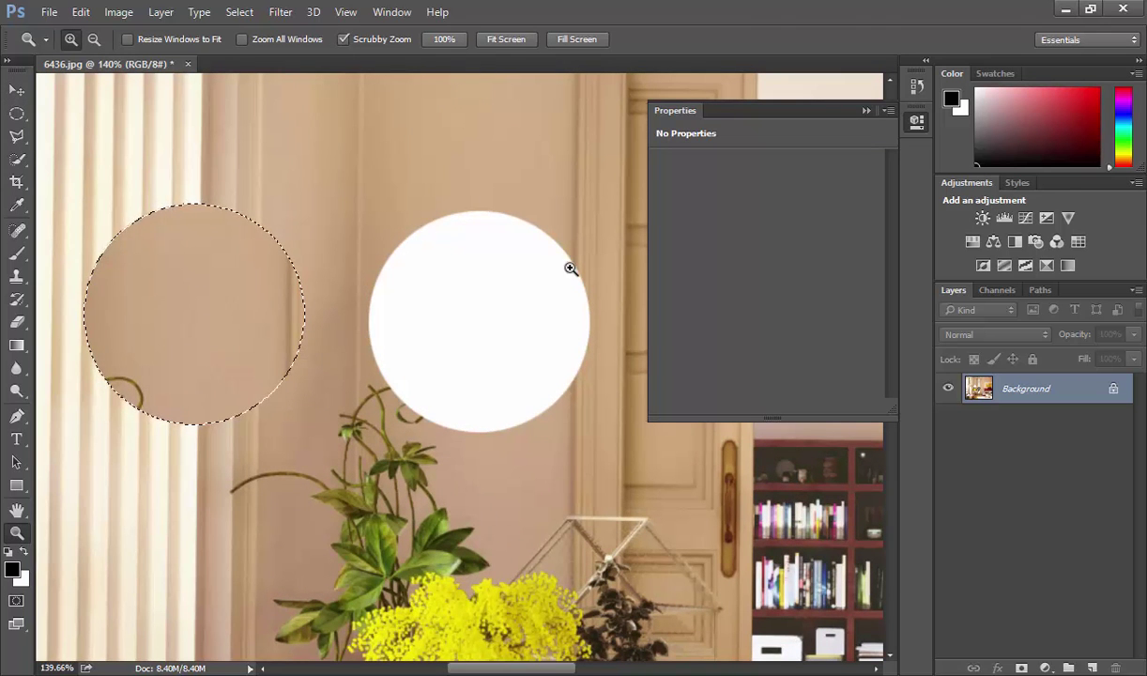
pyautogui.hotkey('ctrl', 'z')
# - Deselect, turn off Anti-alias for the Elliptical Marquee, and move a wall circle down and left
pyautogui.hotkey('ctrl', 'd')
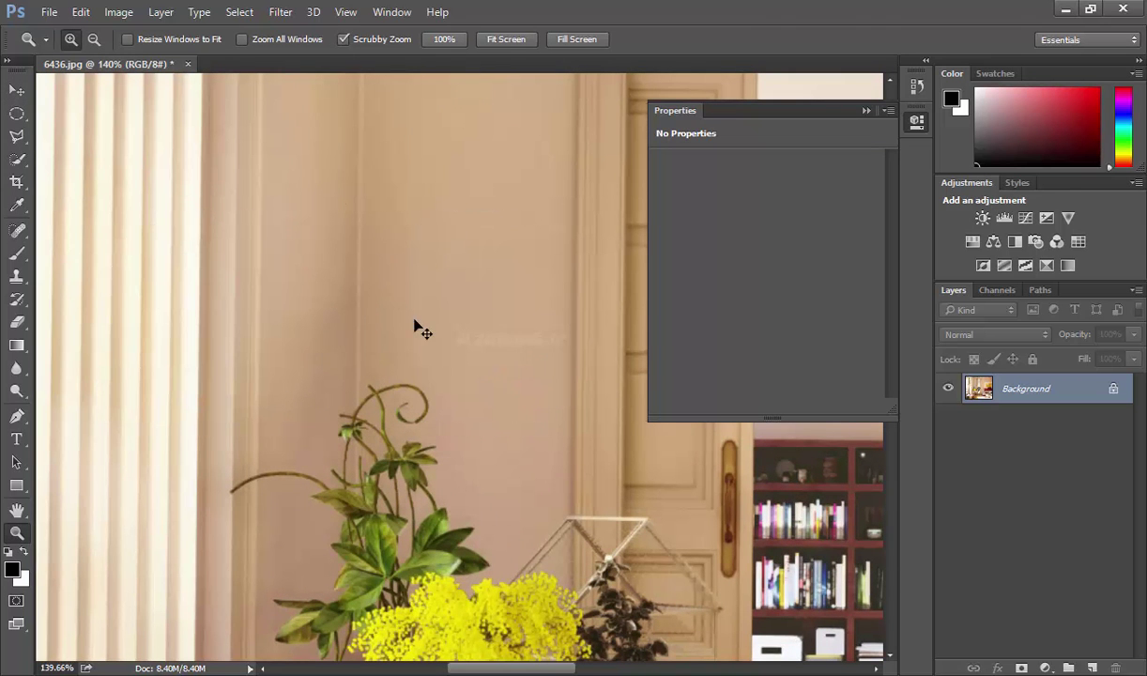
pyautogui.click(16, 112)
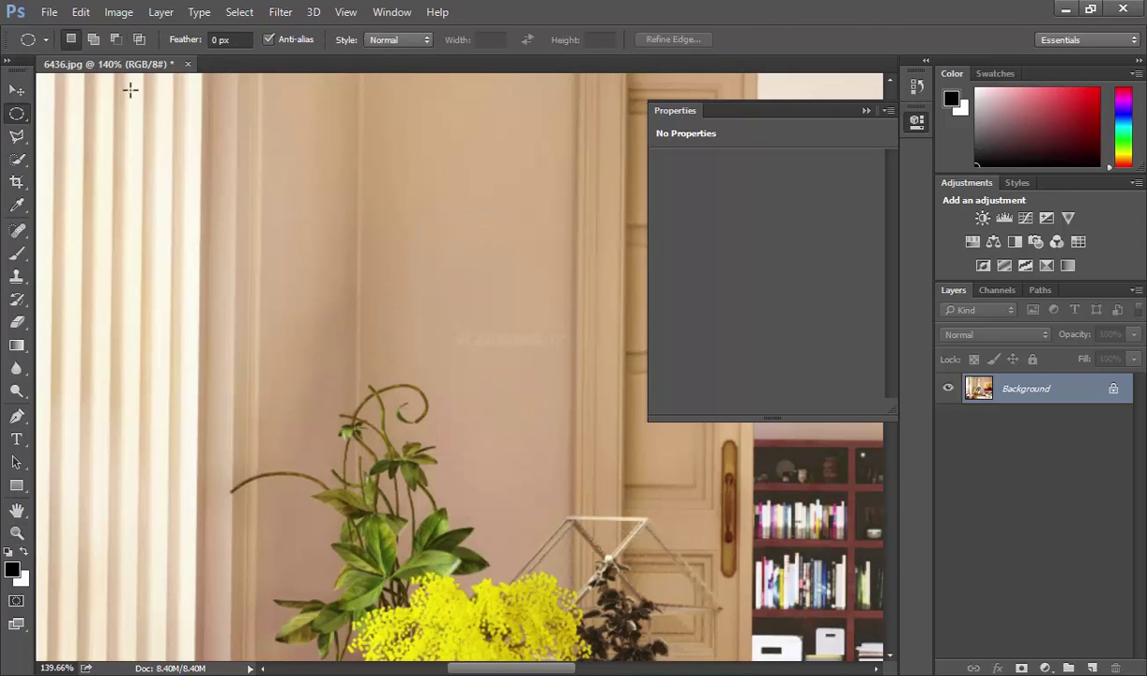
pyautogui.click(272, 41)
pyautogui.moveTo(369, 209); pyautogui.dragTo(568, 405)
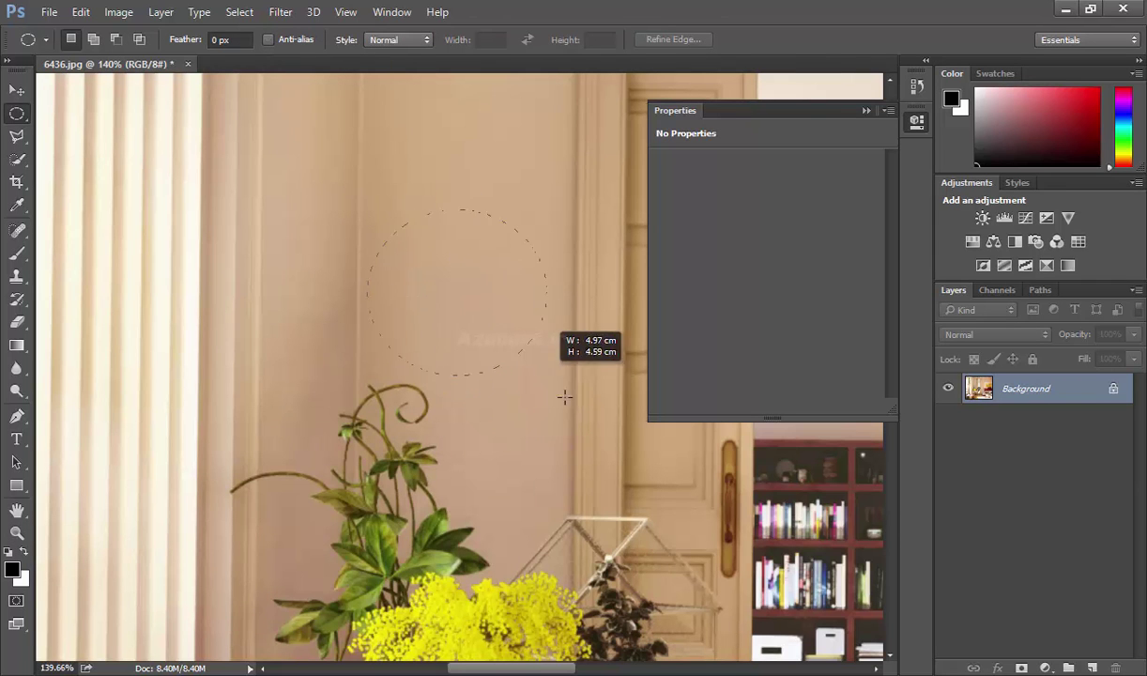
pyautogui.press('v')
pyautogui.moveTo(459, 263); pyautogui.dragTo(234, 380)
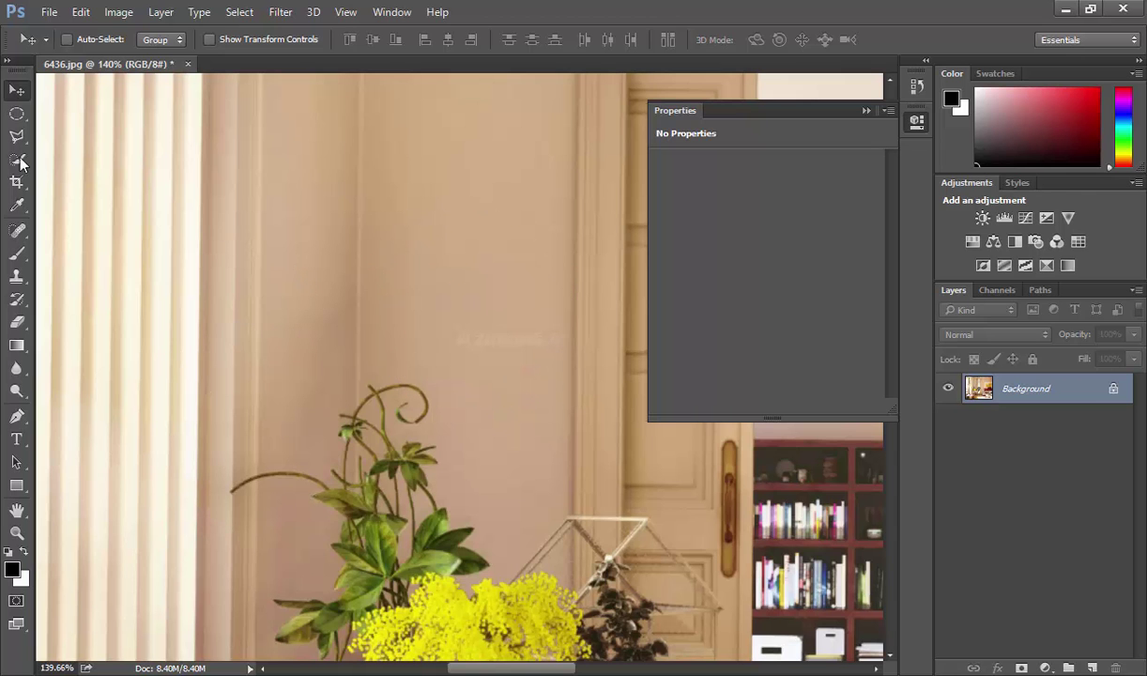
# - Turn Anti-alias back on, keep the selection style at Normal, and switch to the Rectangular Marquee
pyautogui.click(16, 114)
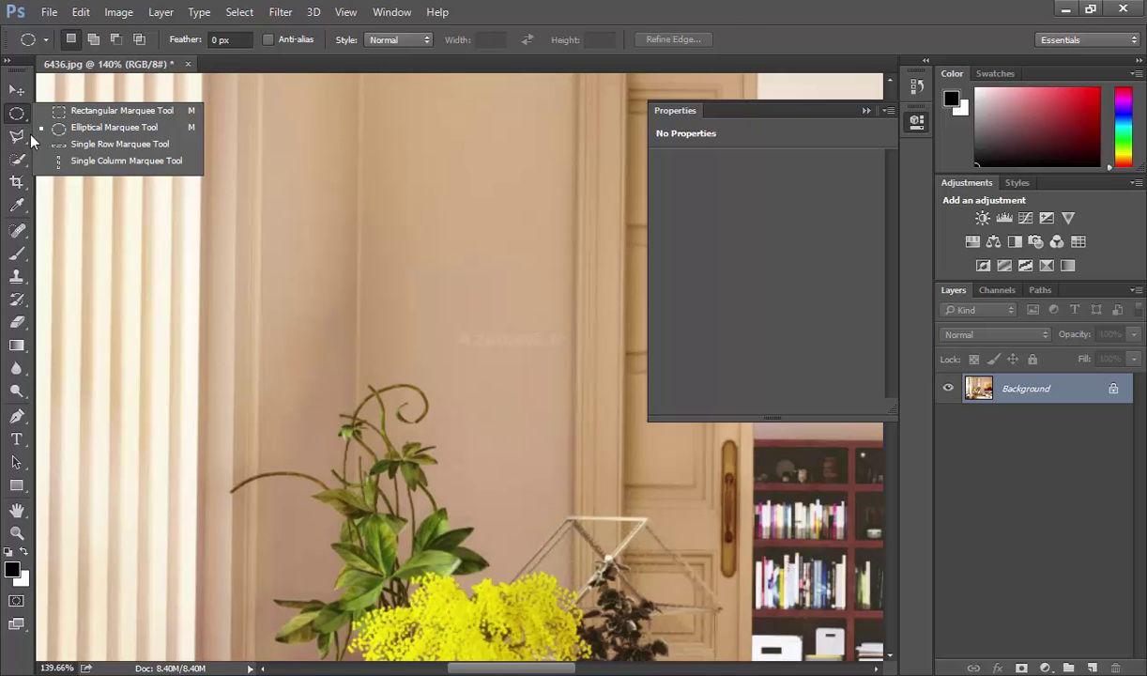
pyautogui.click(80, 132)
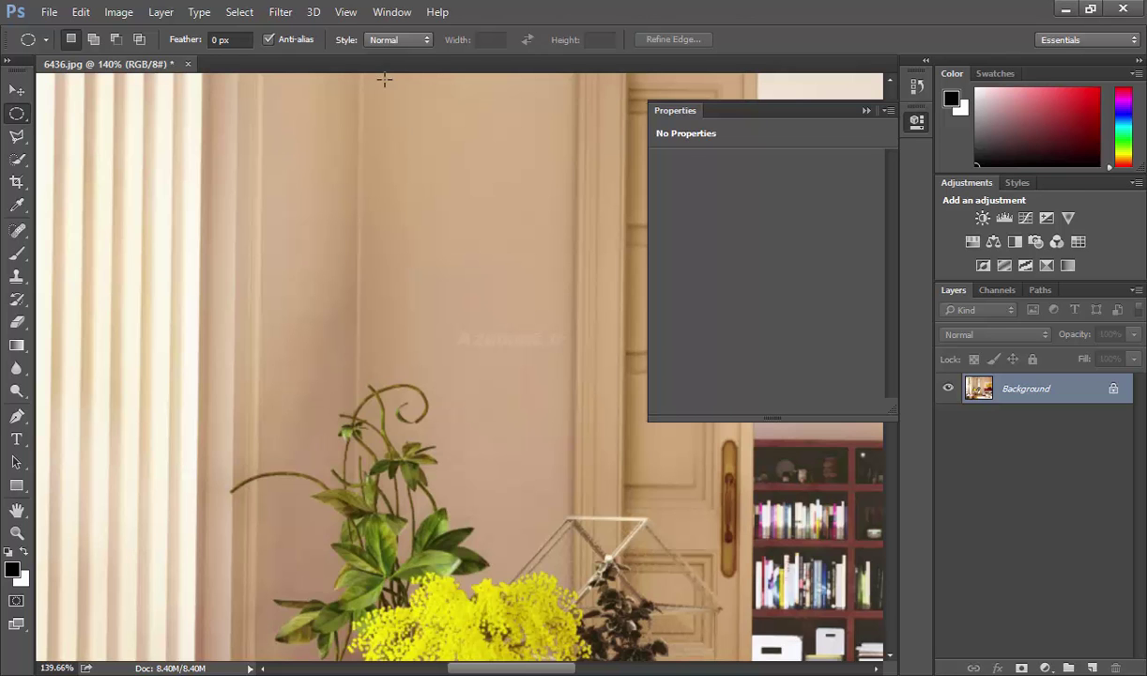
pyautogui.click(385, 40)
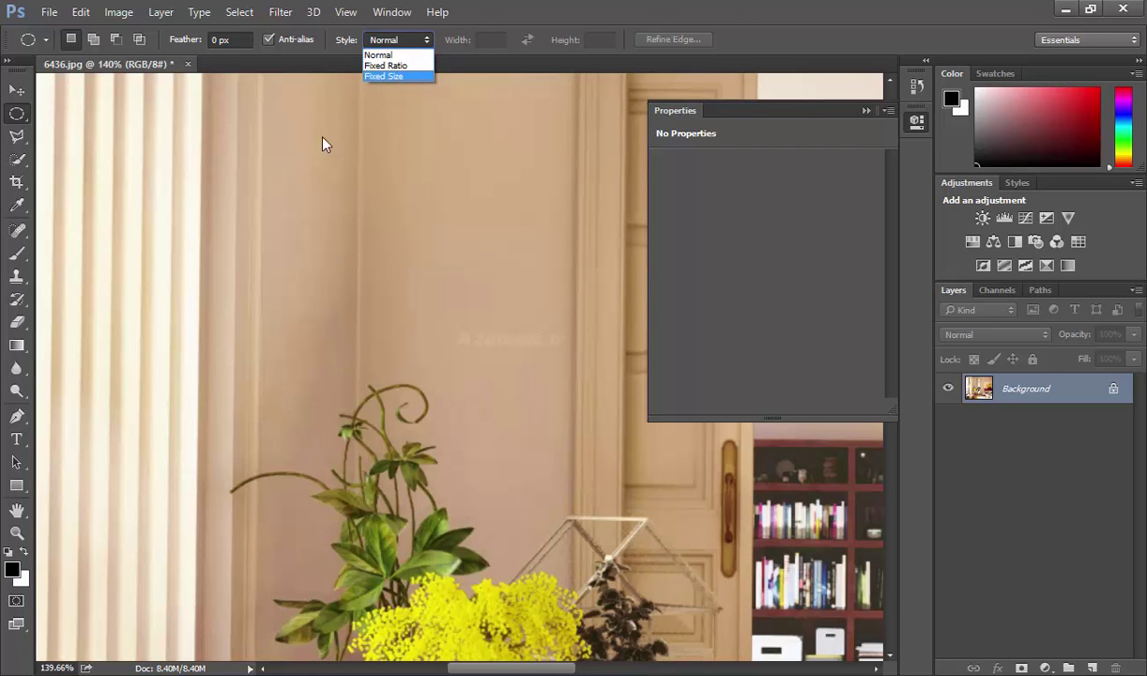
pyautogui.click(462, 74)
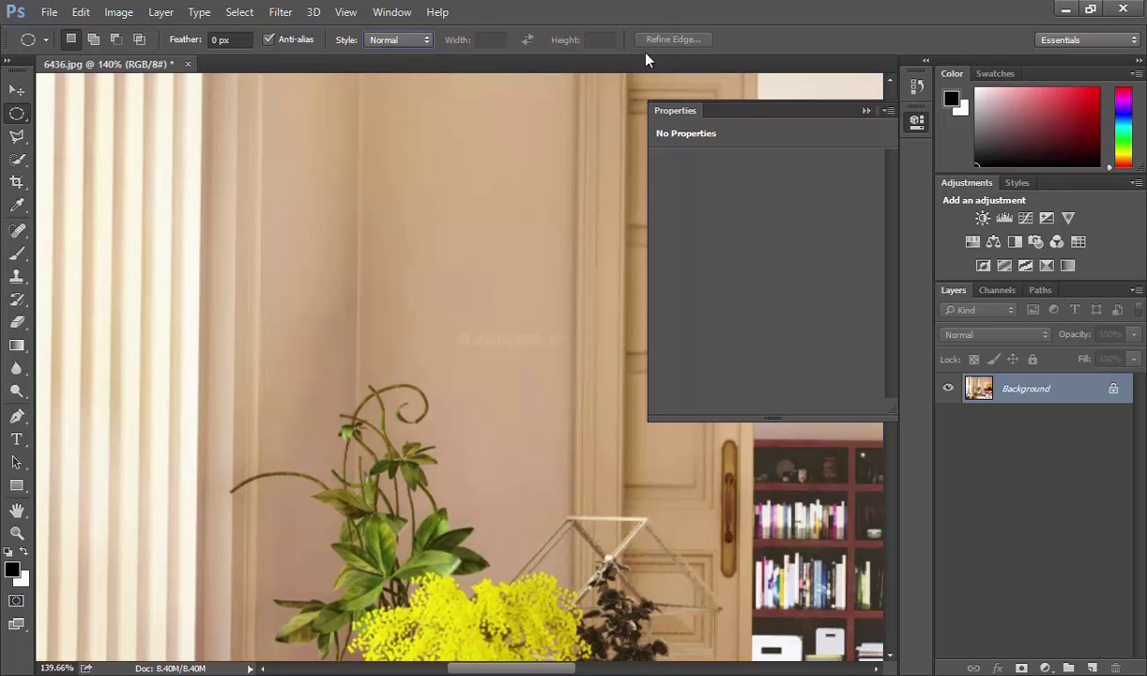
pyautogui.rightClick(31, 114)
pyautogui.click(57, 113)
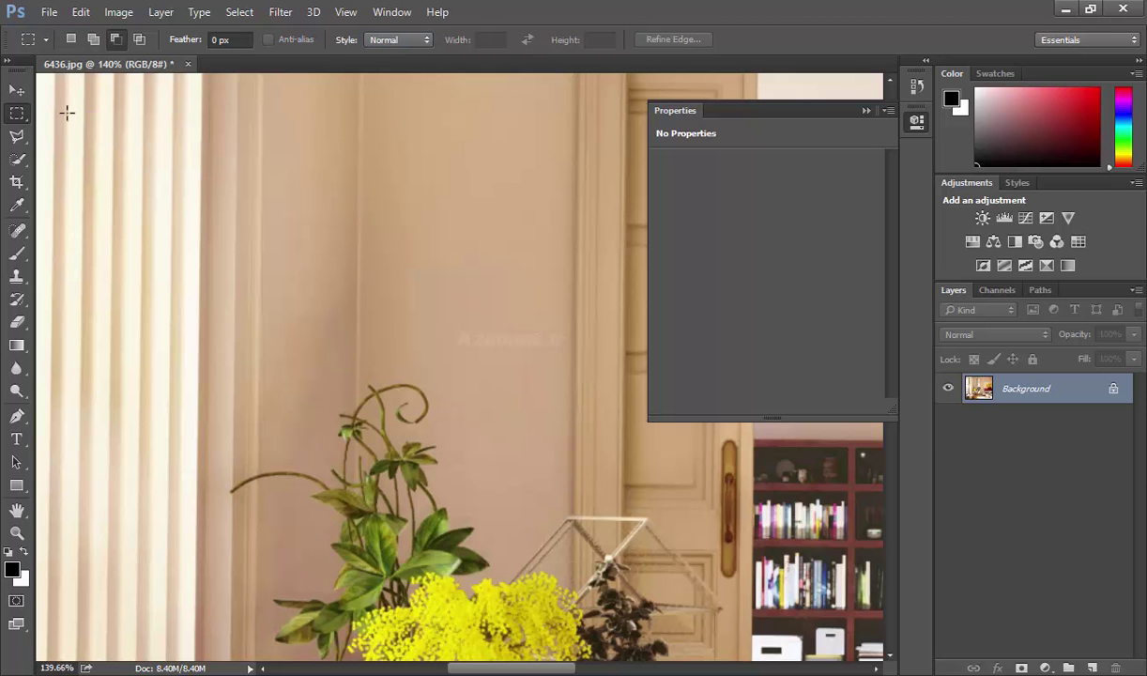
# - Draw a rectangle on the wall, then replace it with an oval selection above the plant
pyautogui.moveTo(348, 184); pyautogui.dragTo(449, 324)
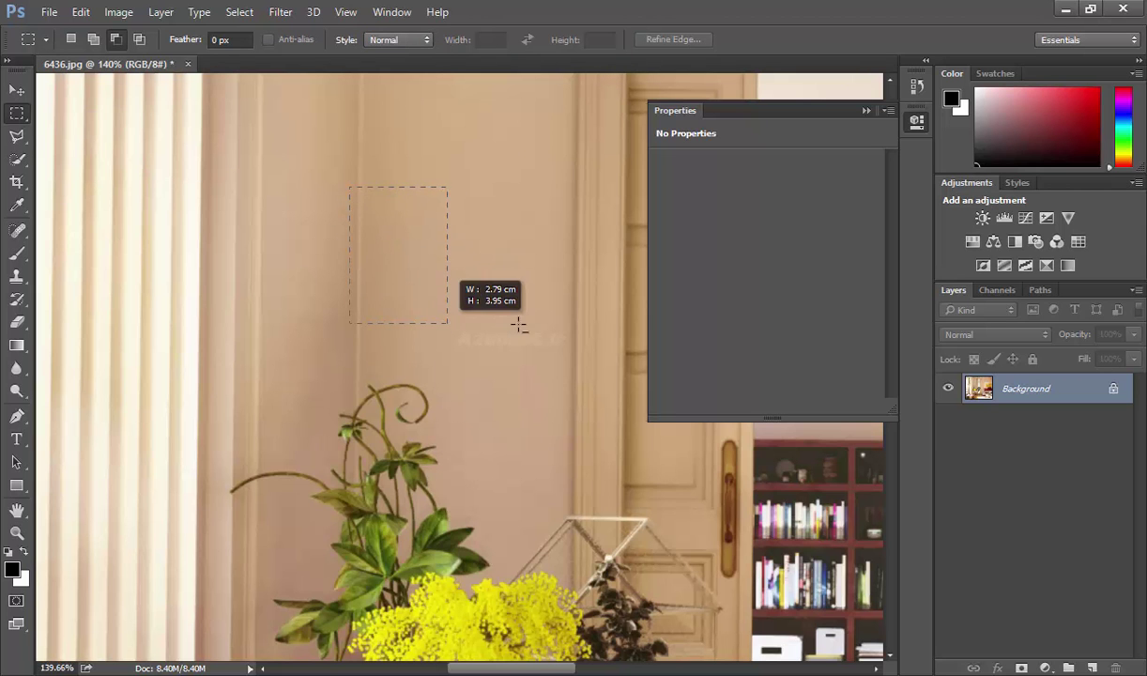
pyautogui.rightClick(31, 113)
pyautogui.click(61, 134)
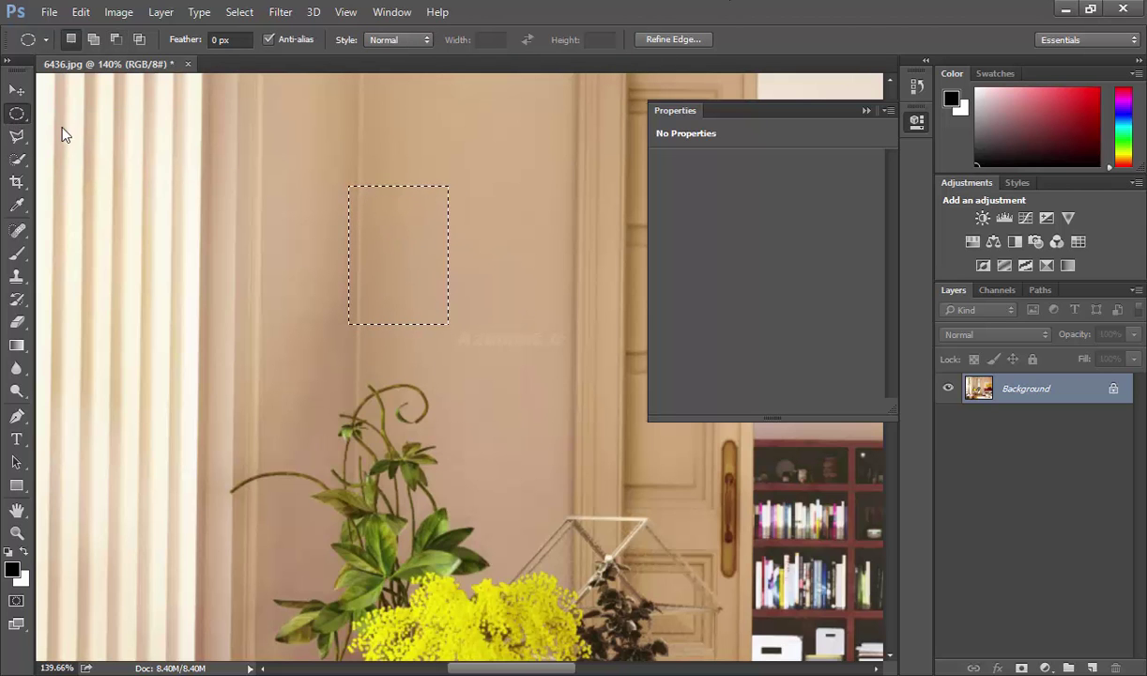
pyautogui.click(319, 216)
pyautogui.moveTo(406, 382); pyautogui.dragTo(257, 202)
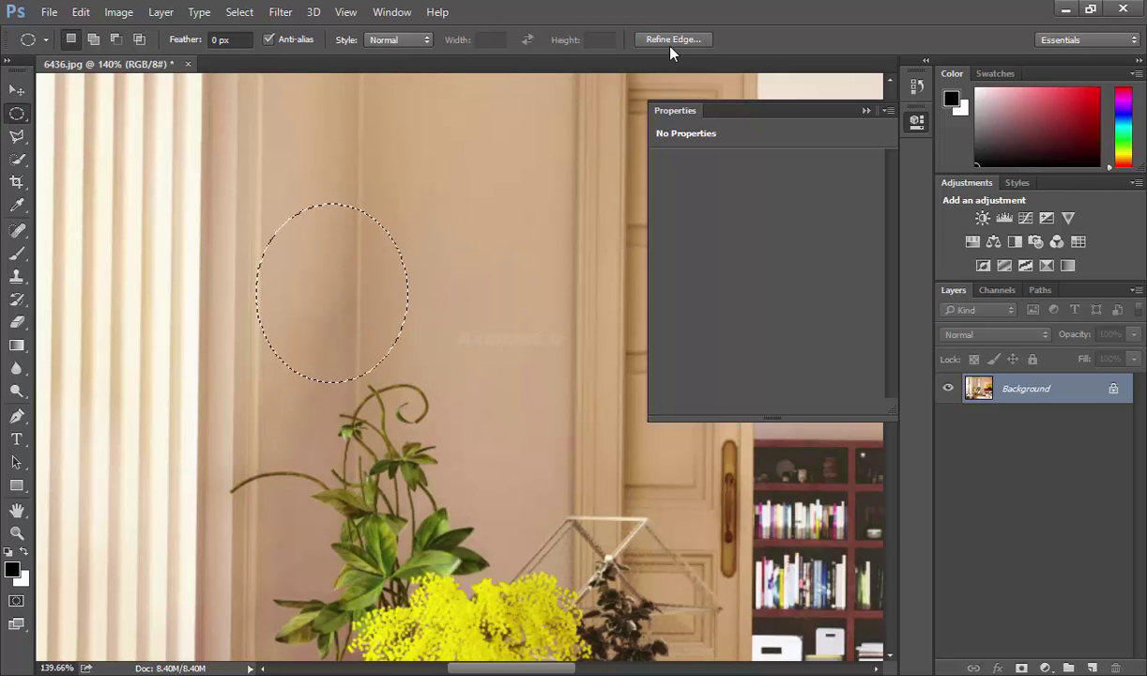
# - Try the Fixed Ratio and Fixed Size selection styles from the Style menu
pyautogui.click(394, 40)
pyautogui.click(386, 66)
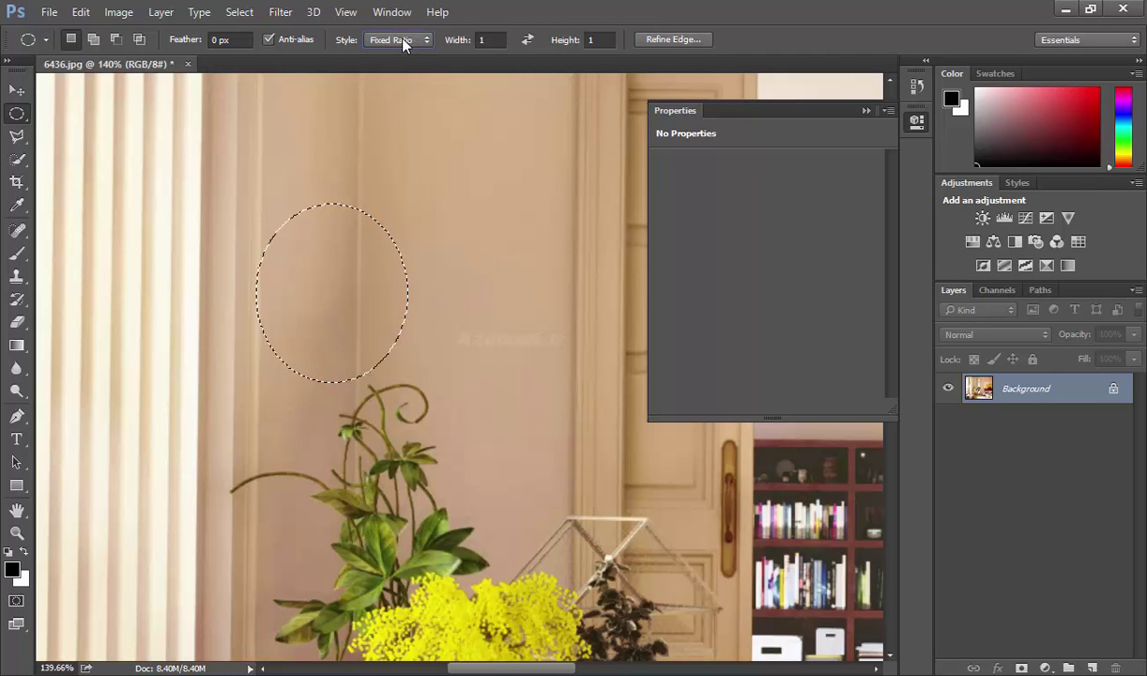
pyautogui.click(398, 39)
pyautogui.click(397, 78)
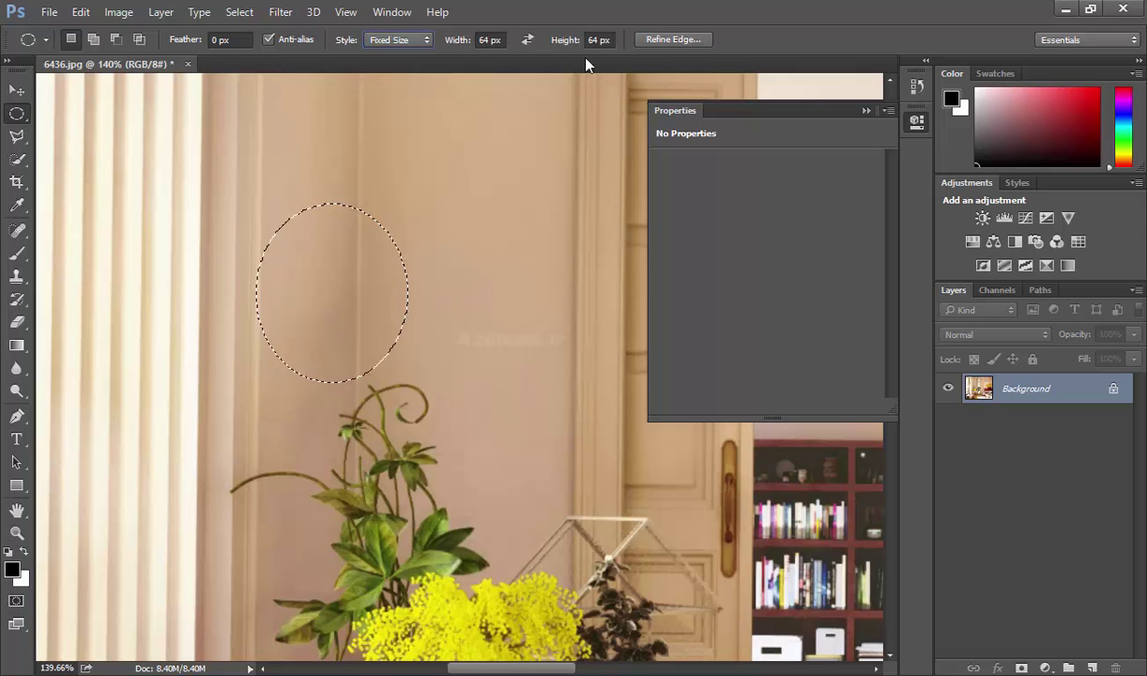
pyautogui.rightClick(17, 113)
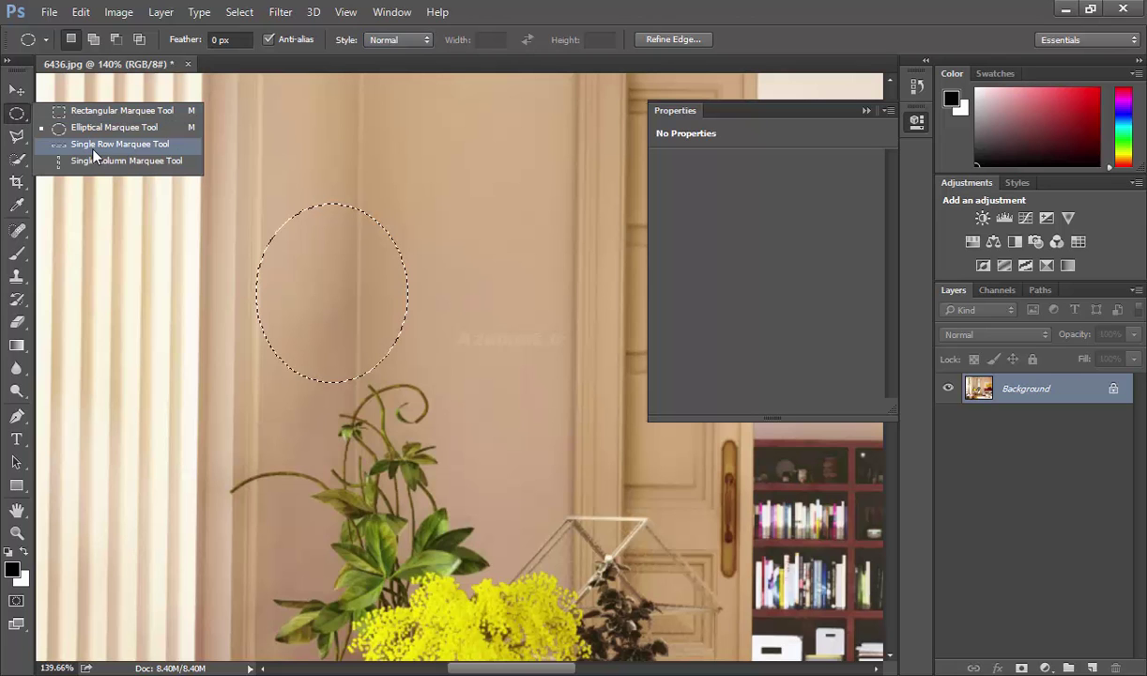
# - Make a single-row selection, then replace it with a single-column selection through the plant
pyautogui.click(94, 145)
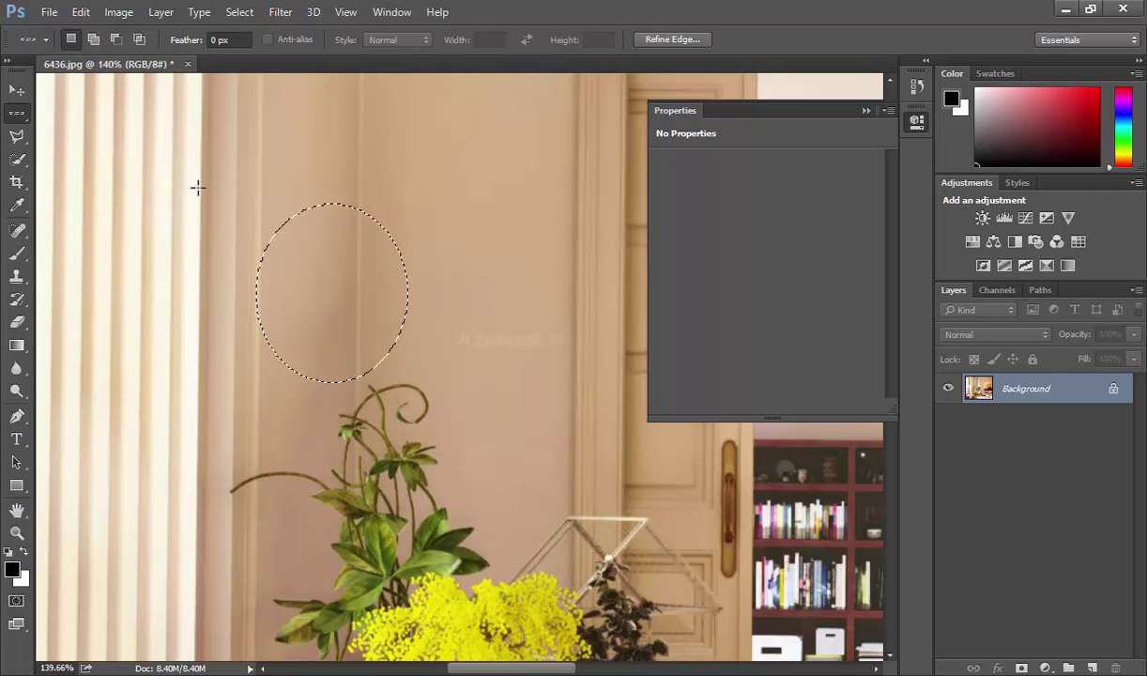
pyautogui.click(254, 203)
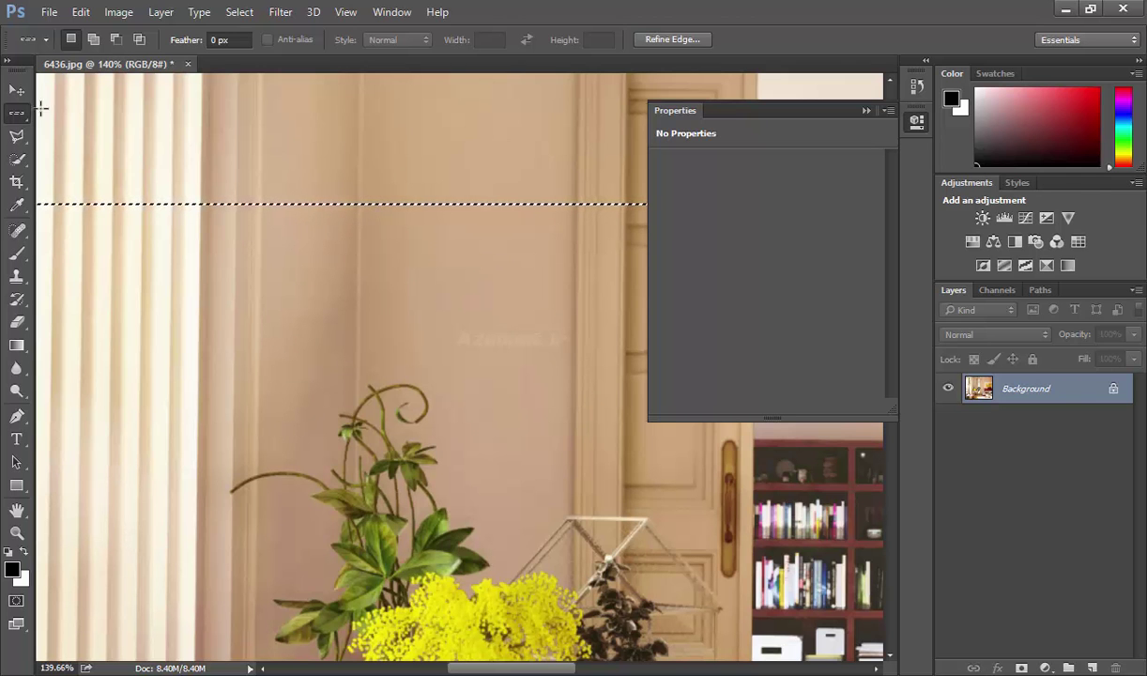
pyautogui.rightClick(25, 113)
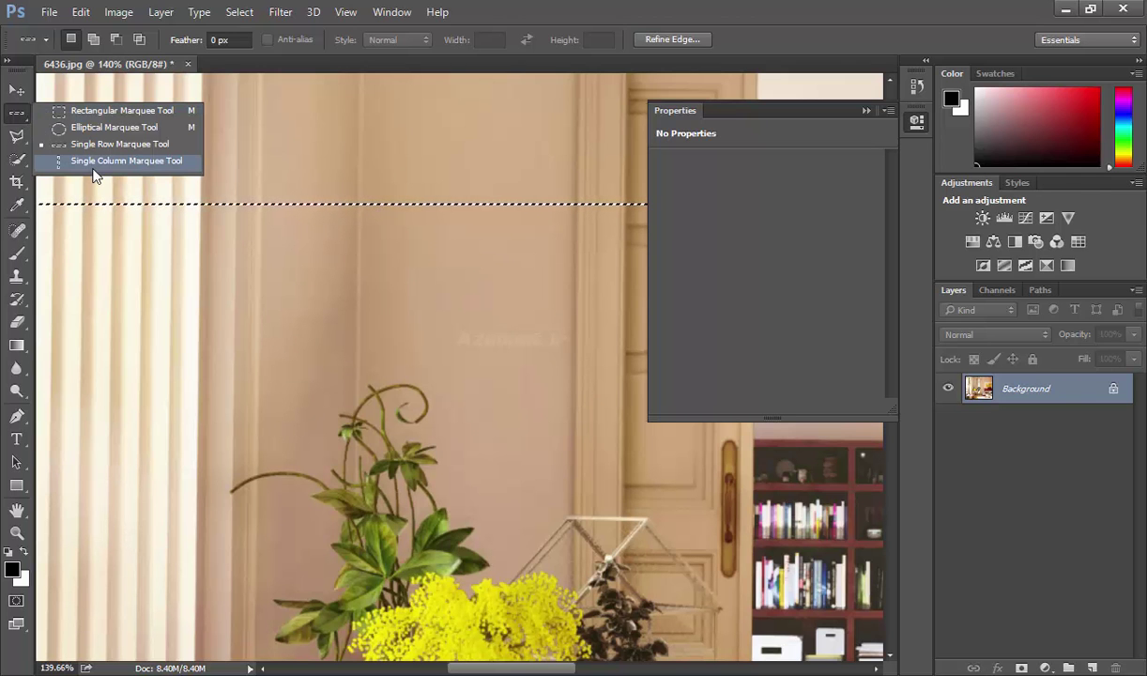
pyautogui.click(94, 171)
pyautogui.click(378, 160)
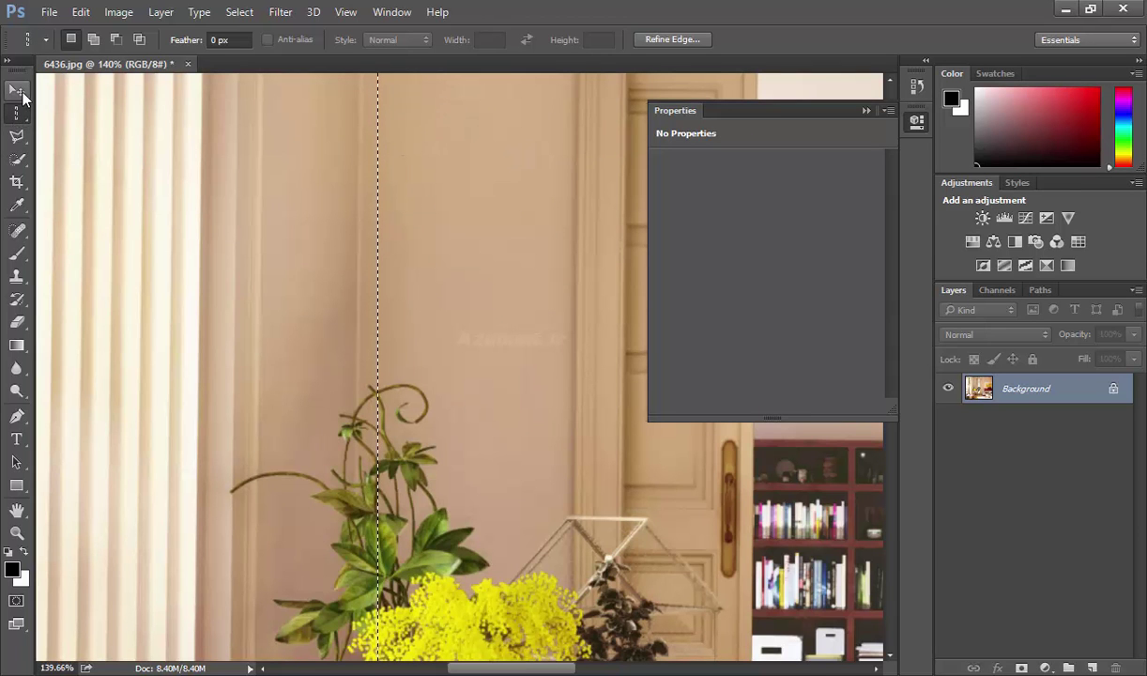
pyautogui.click(22, 96)
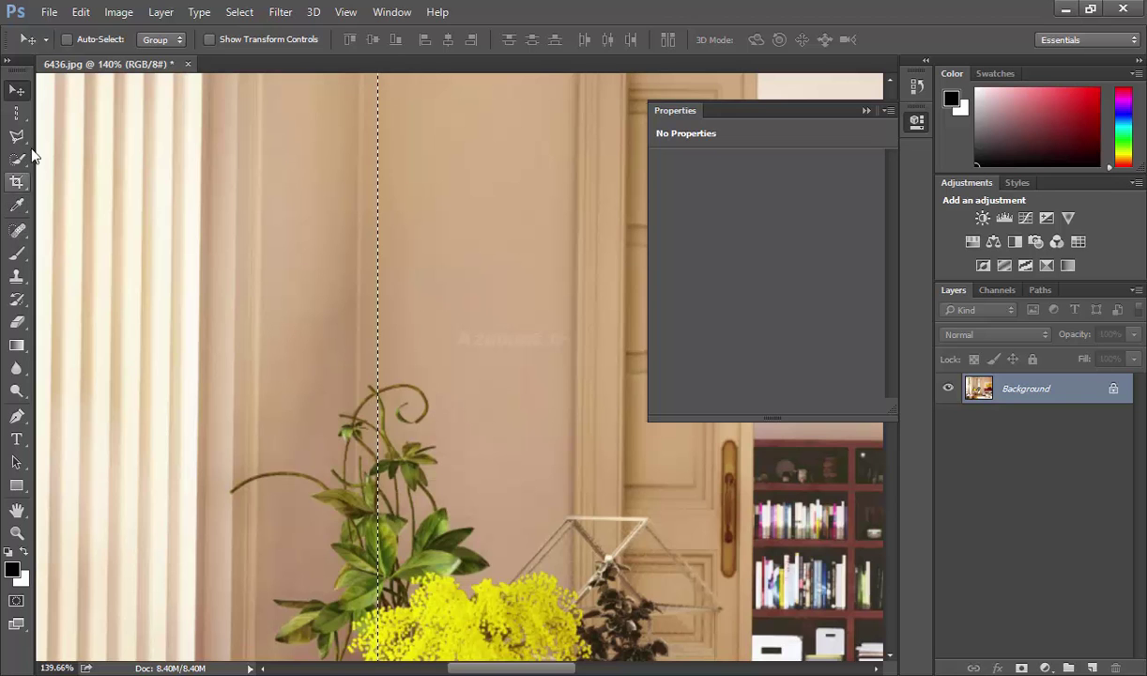
# - Cycle between the Rectangular Marquee, Elliptical Marquee and Move tools, ending on Rectangular Marquee
pyautogui.click(27, 117)
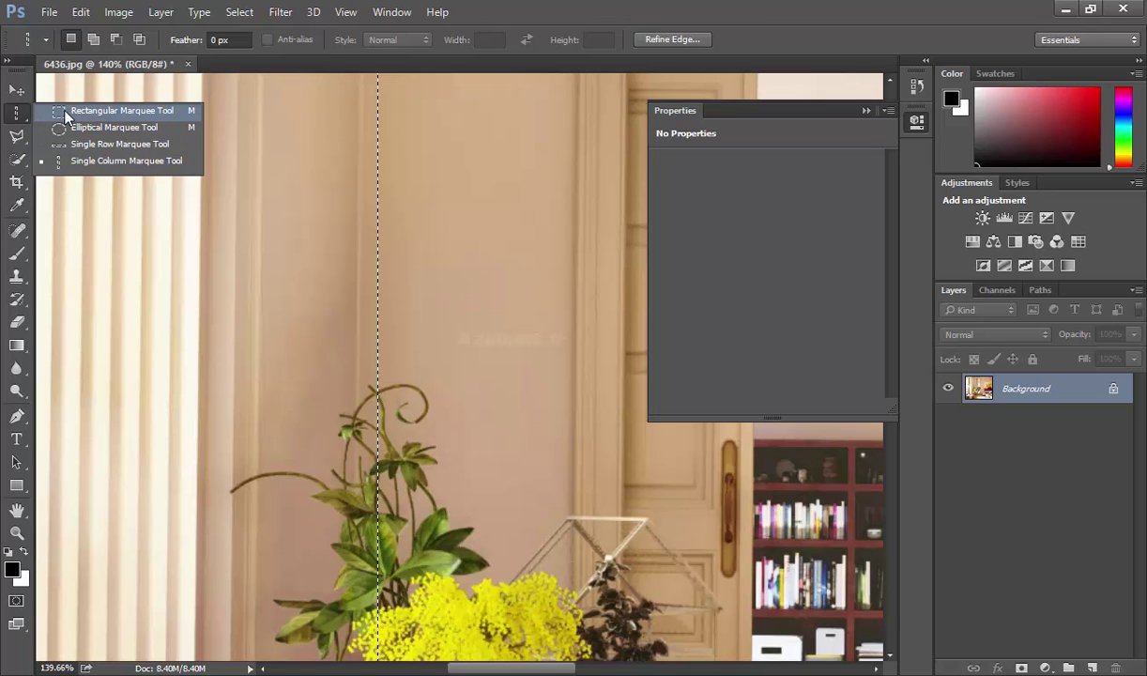
pyautogui.click(66, 112)
pyautogui.click(18, 118)
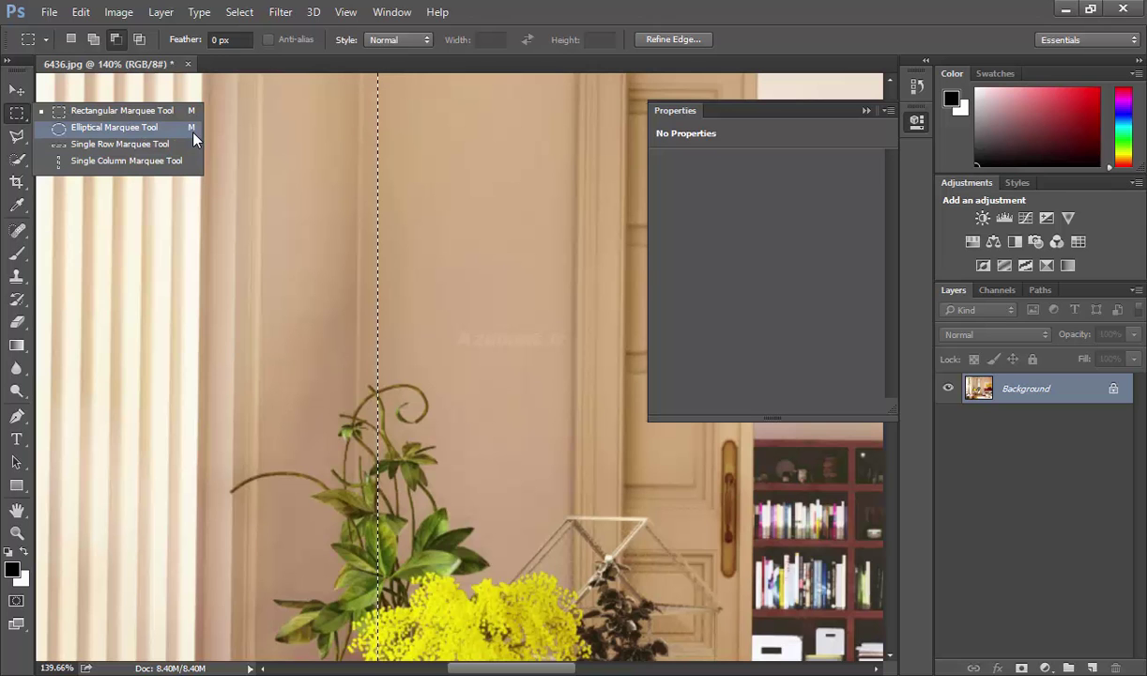
pyautogui.click(18, 116)
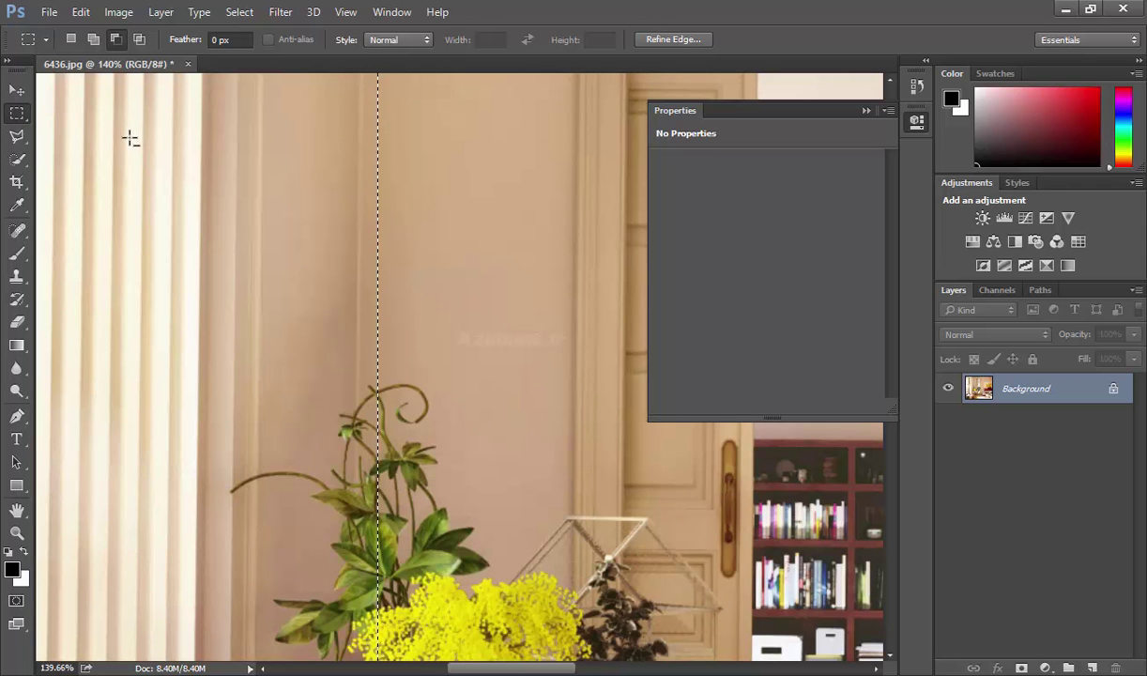
pyautogui.hotkey('shift', 'm')
pyautogui.hotkey('shift', 'm')
pyautogui.hotkey('shift', 'm')
pyautogui.hotkey('shift', 'm')
pyautogui.hotkey('shift', 'm')
pyautogui.hotkey('shift', 'm')
pyautogui.hotkey('shift', 'm')
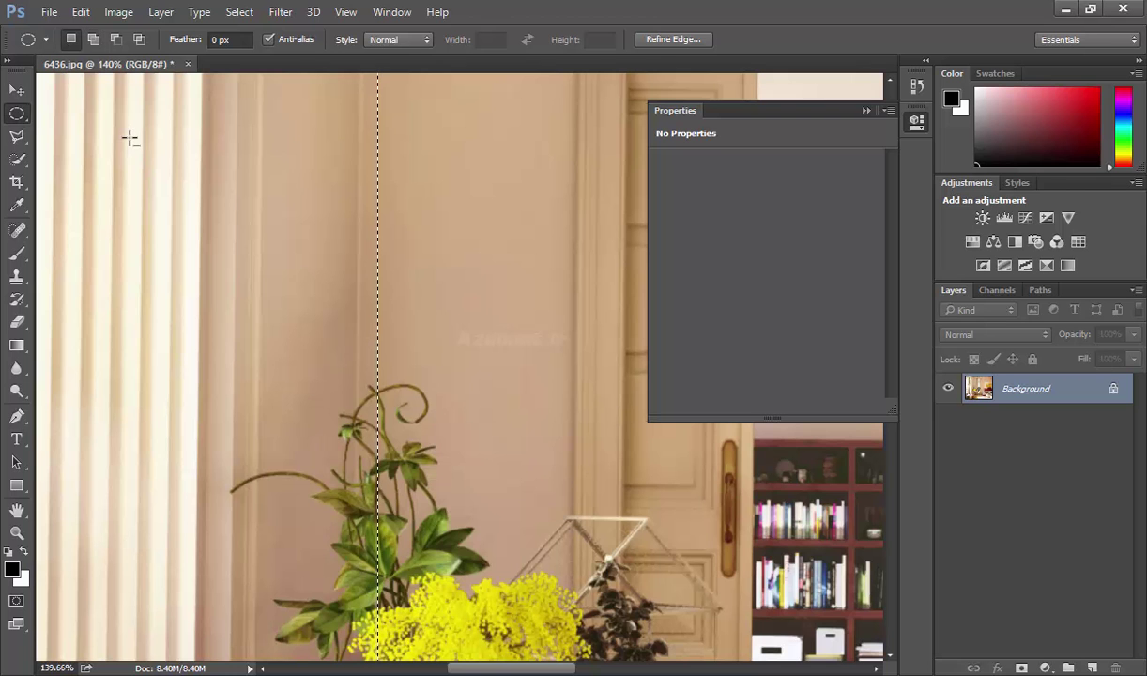
pyautogui.rightClick(17, 114)
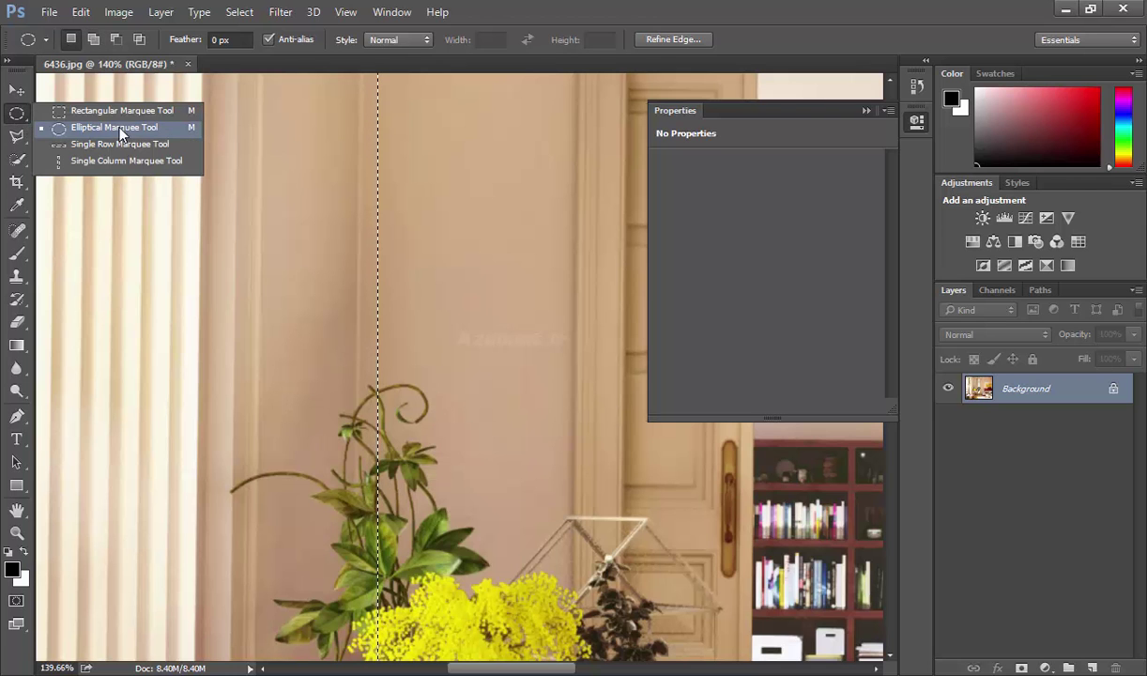
pyautogui.click(47, 110)
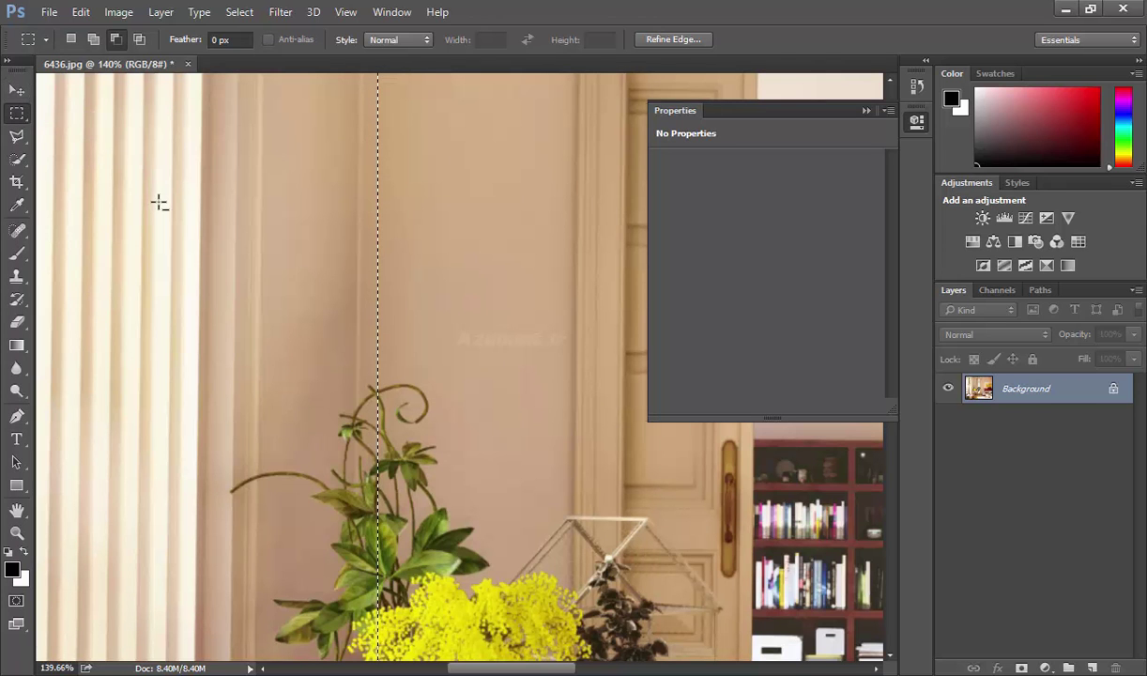
pyautogui.press('v')
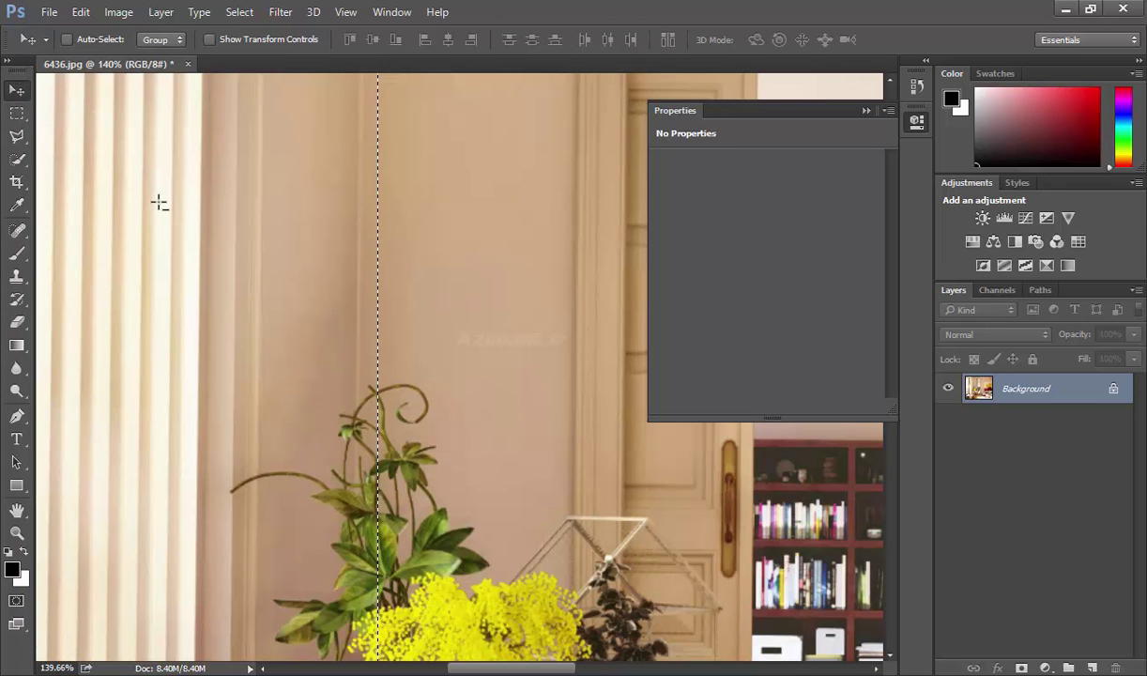
pyautogui.press('m')
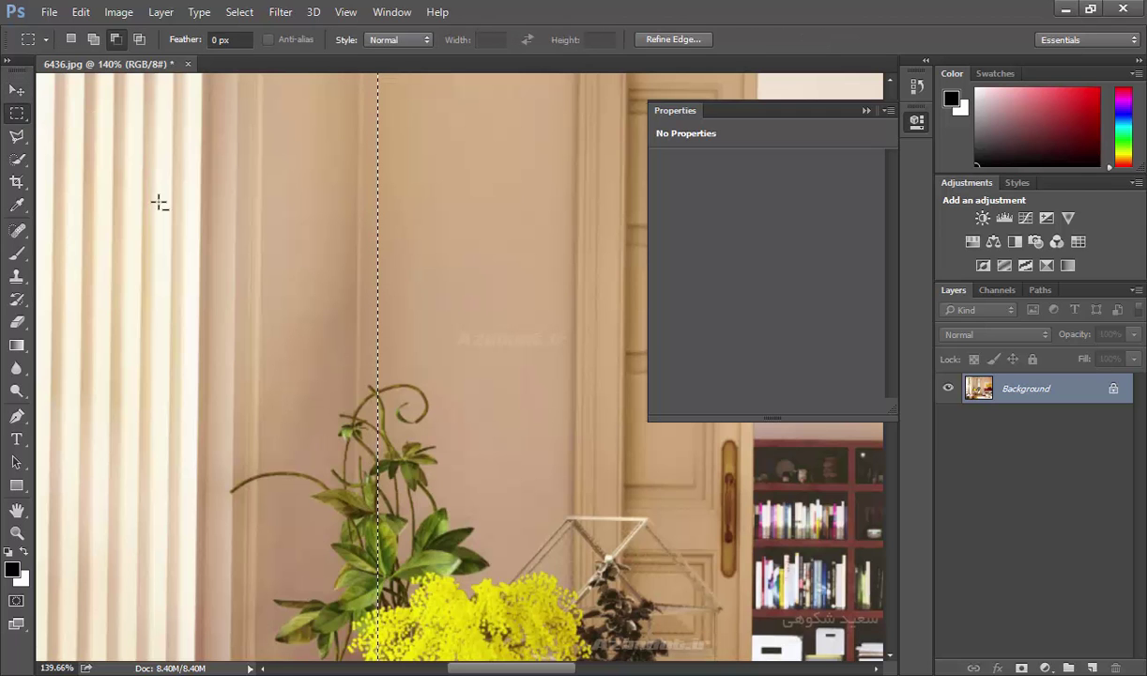
# - Switch to the Elliptical Marquee with Shift+M and show the marquee tool flyout
pyautogui.press('shift')
pyautogui.hotkey('shift', 'm')
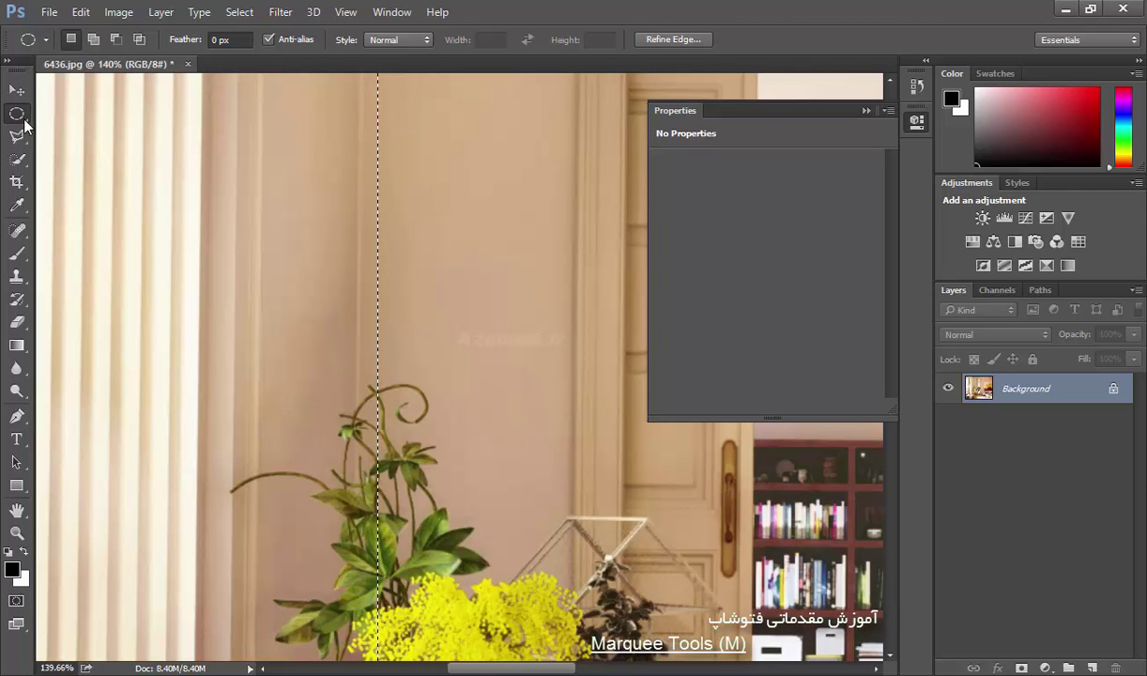
pyautogui.rightClick(25, 123)
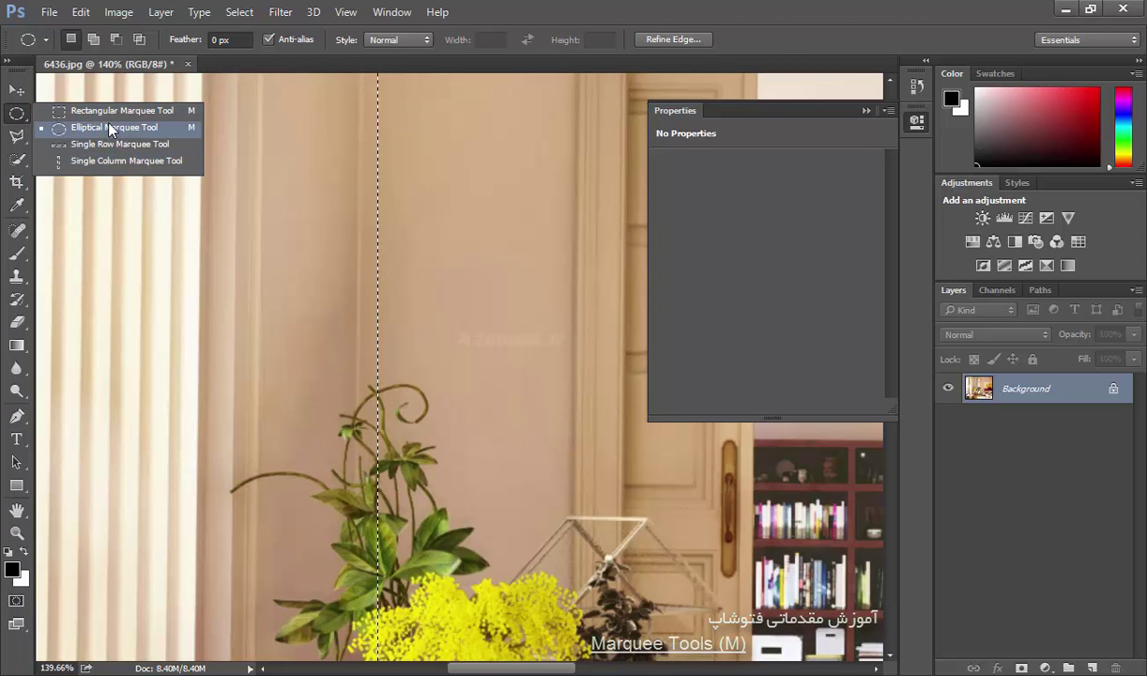